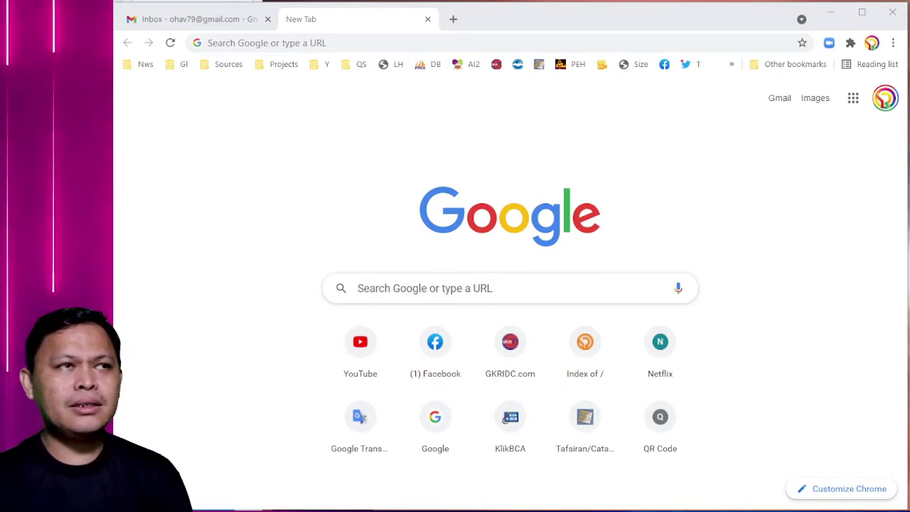
- Enter the address gkri.or.id/ss in Chrome's address bar
click(250, 44)
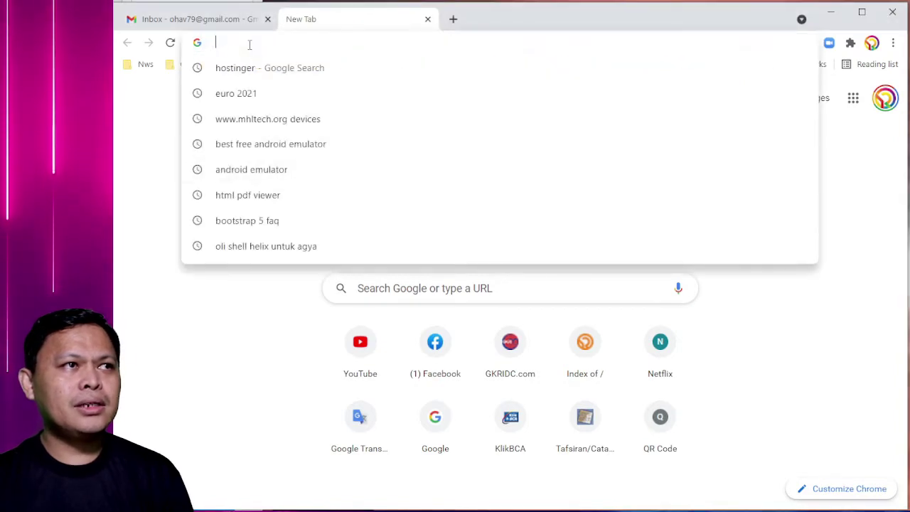
text(gkri.)
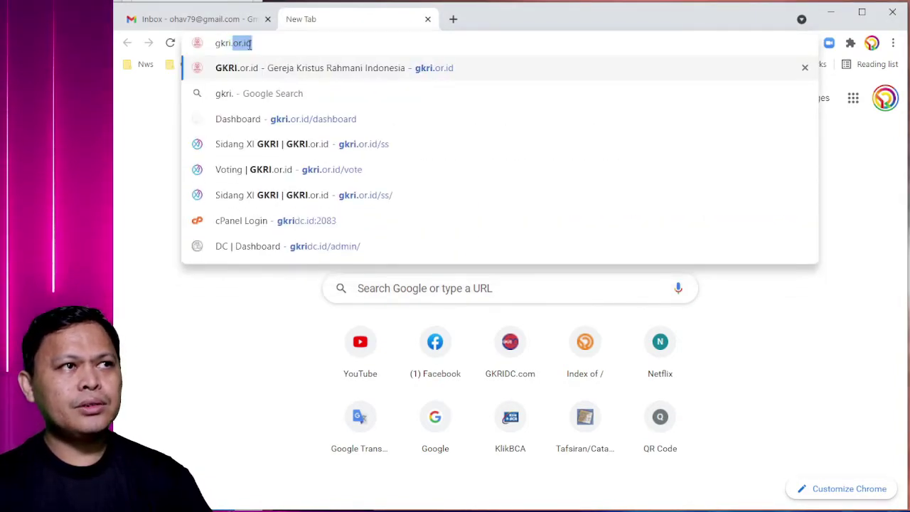
text(or.id)
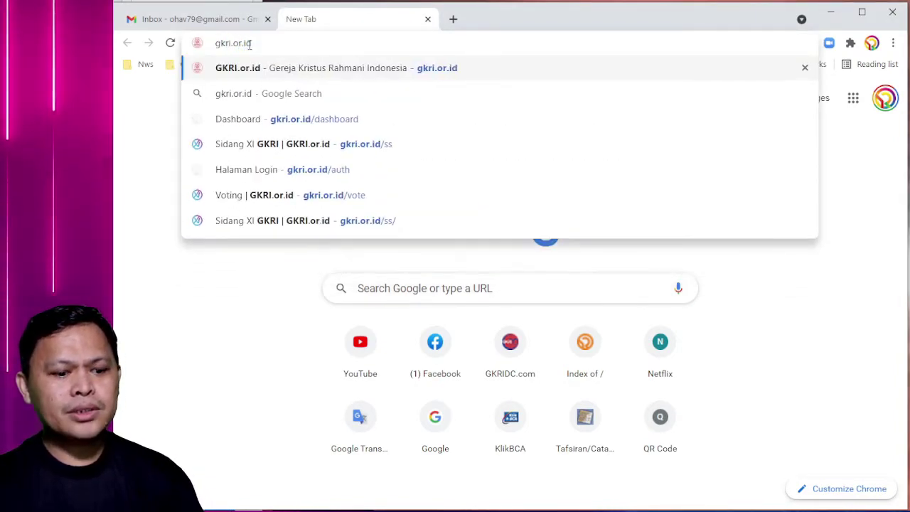
text(/ss)
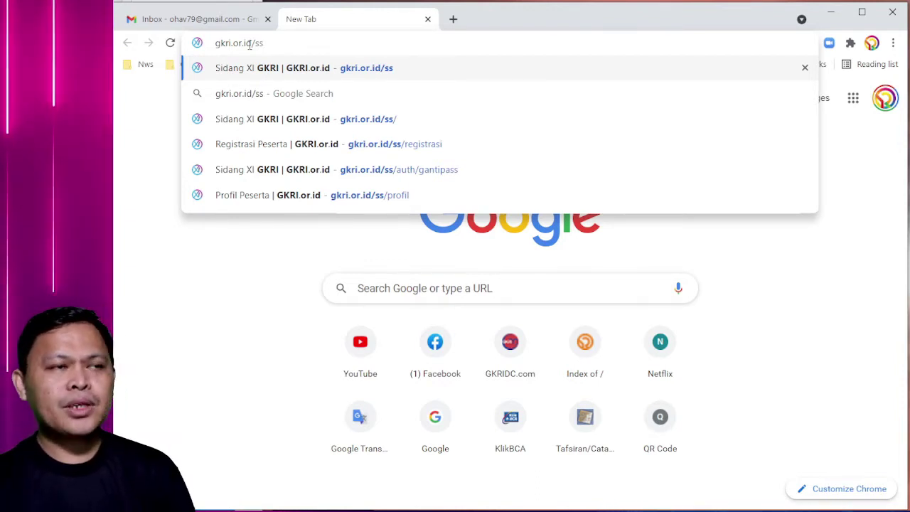
- Load the Sidang XI GKRI site and go to the Registrasi Peserta form
key(Return)
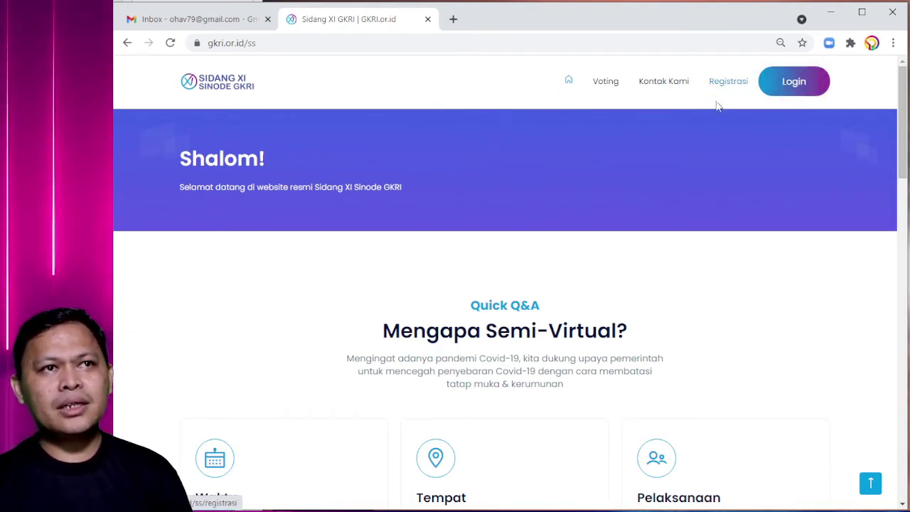
click(717, 86)
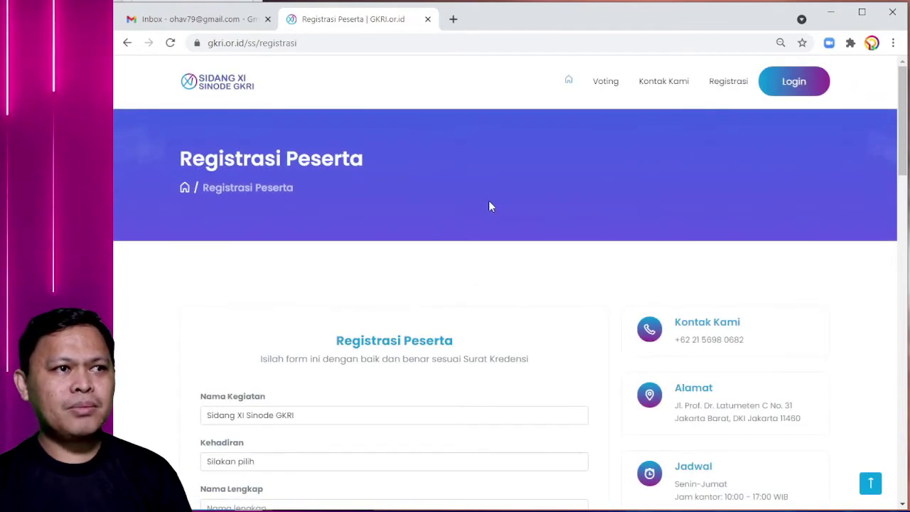
- Set the Kehadiran attendance to Online (Daring)
scroll(489, 206, down, 2)
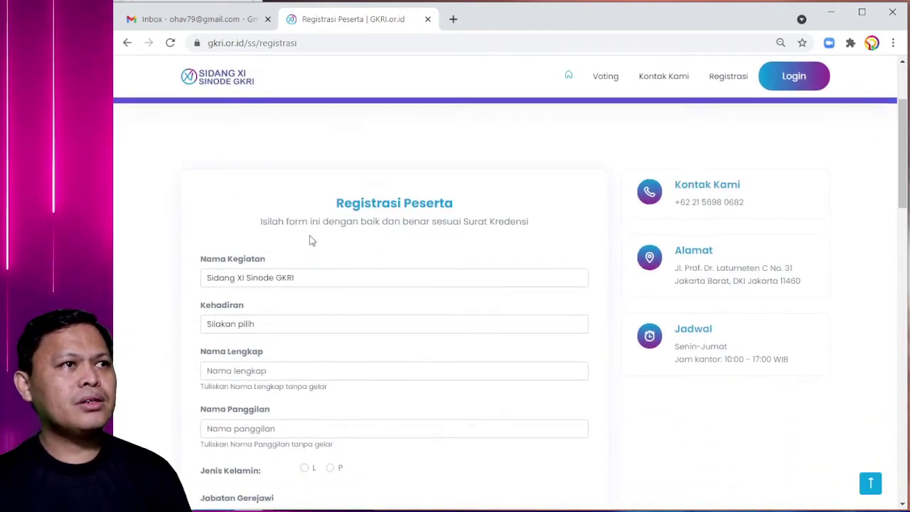
scroll(313, 246, down, 4)
scroll(319, 252, up, 5)
scroll(320, 252, down, 1)
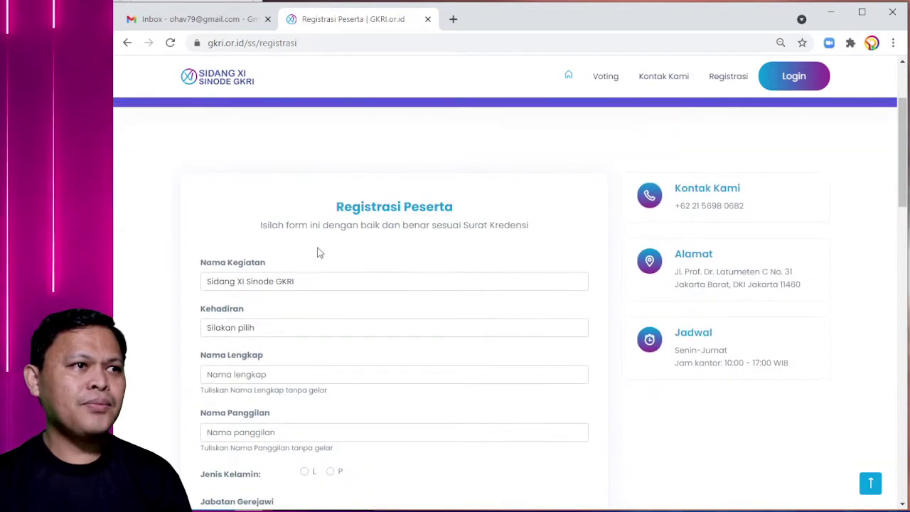
scroll(402, 260, down, 1)
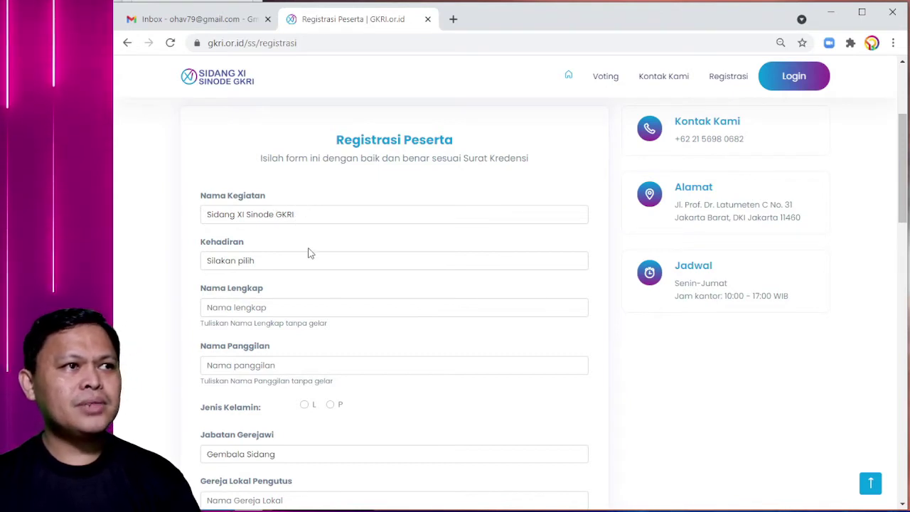
click(288, 268)
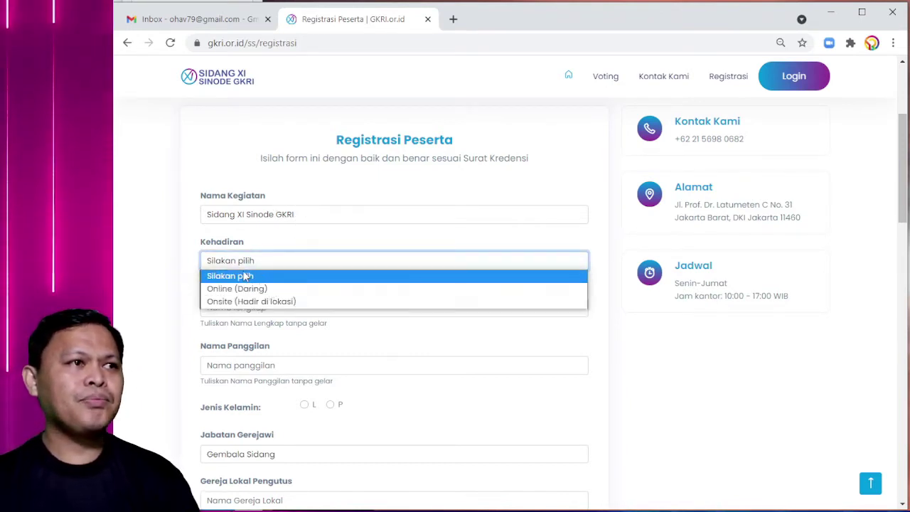
click(291, 288)
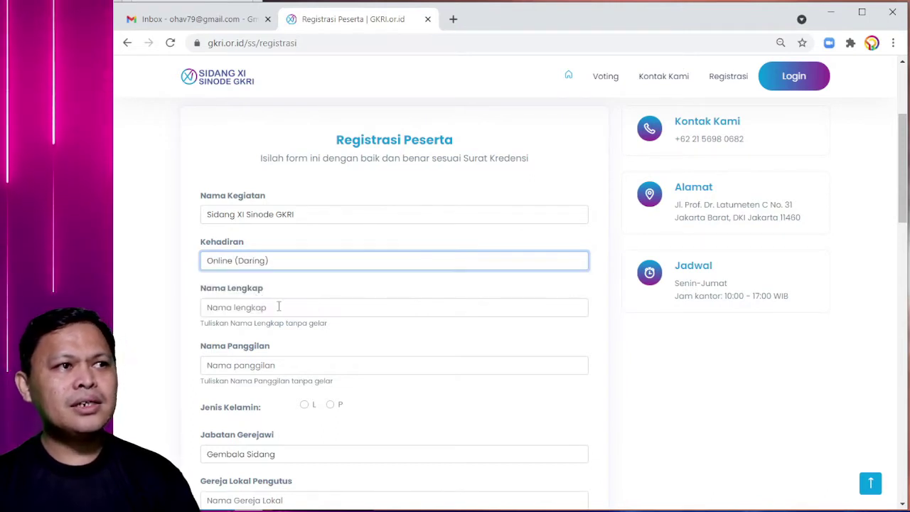
- Fill in the participant's full name and nickname
click(278, 307)
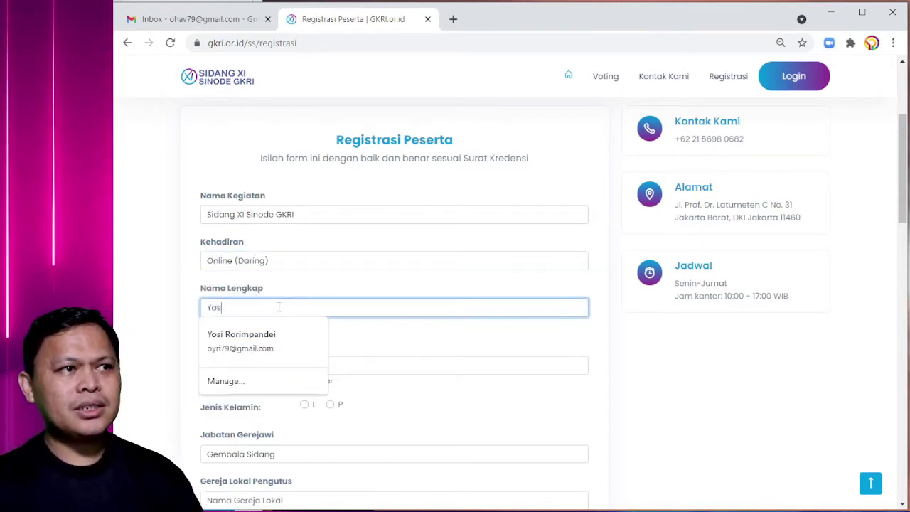
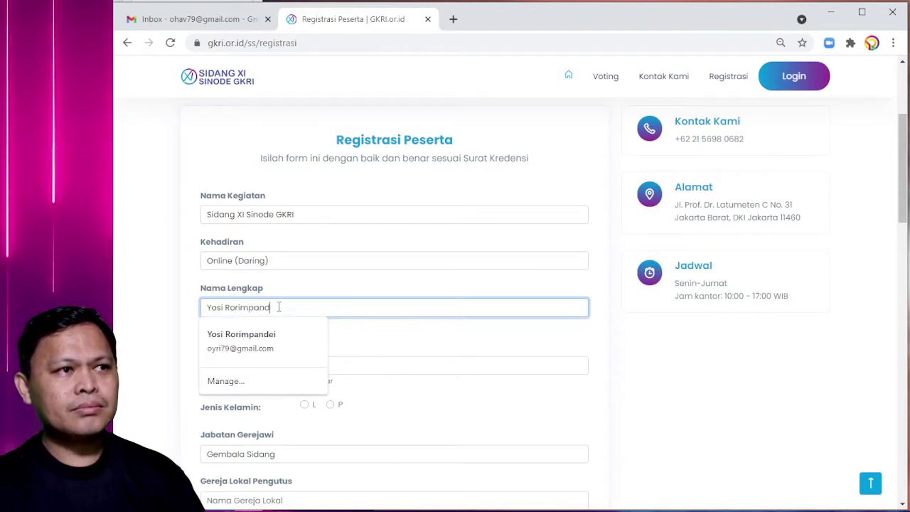
click(152, 305)
scroll(152, 304, down, 1)
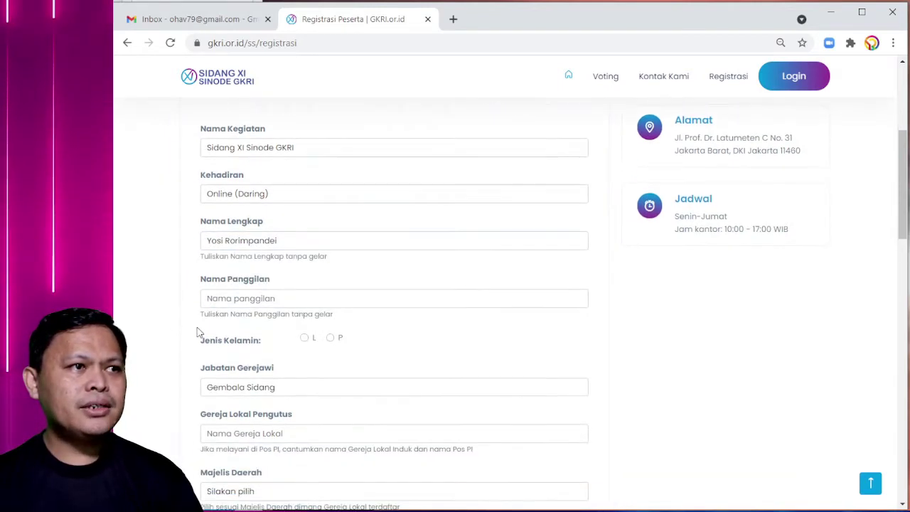
click(264, 299)
text(Y)
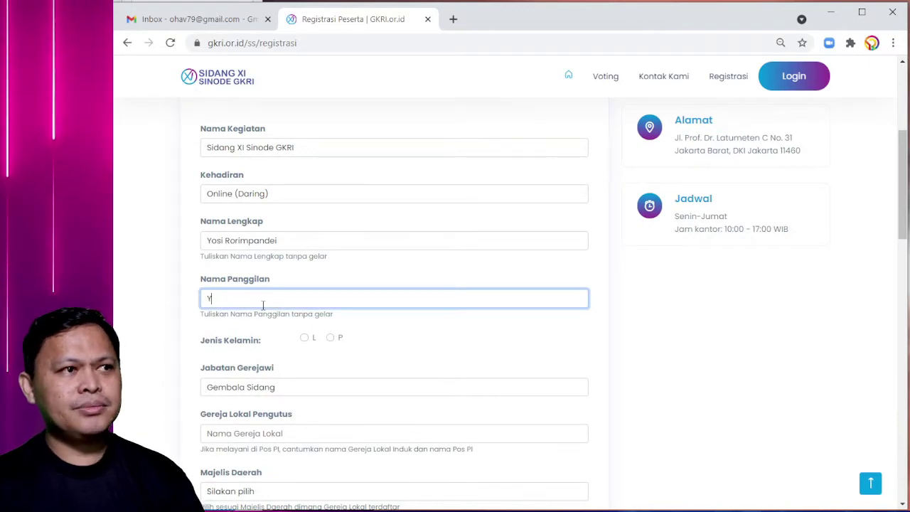
text(osi)
click(170, 341)
- Set gender to L and Jabatan Gerejawi to Pendeta
scroll(298, 311, down, 1)
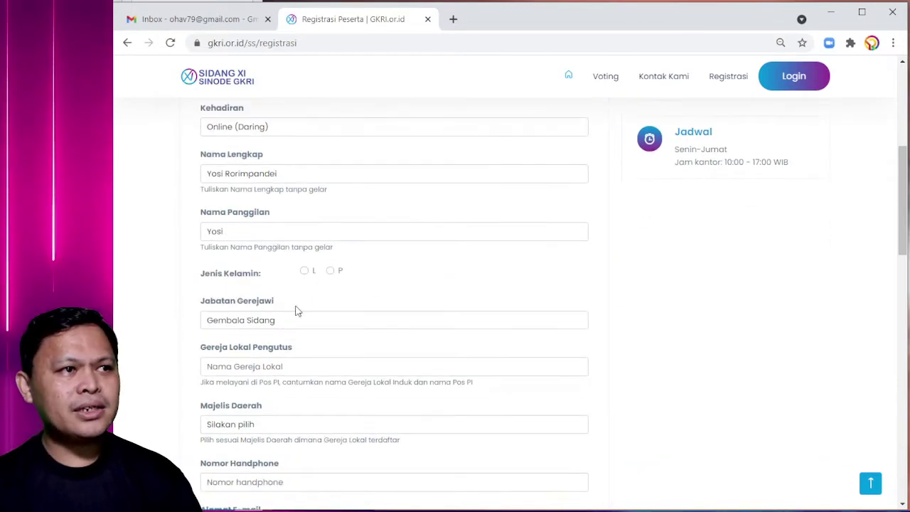
click(310, 275)
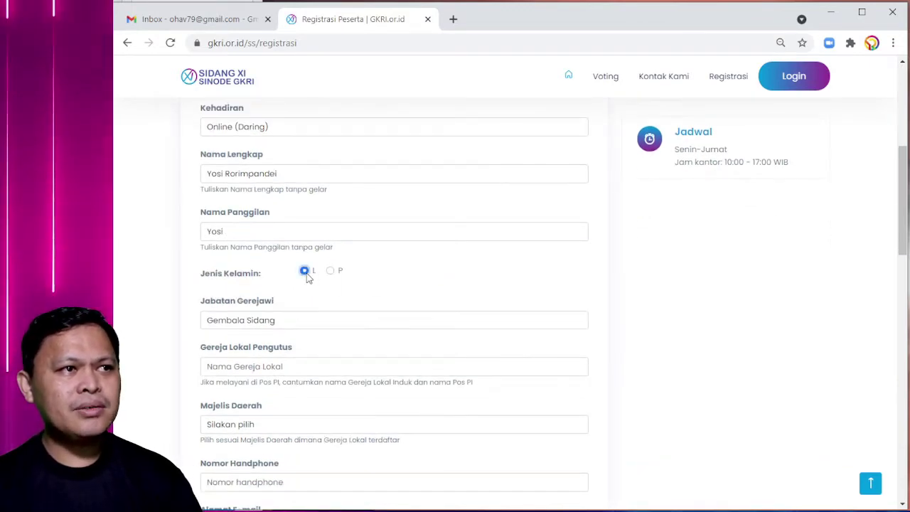
click(262, 324)
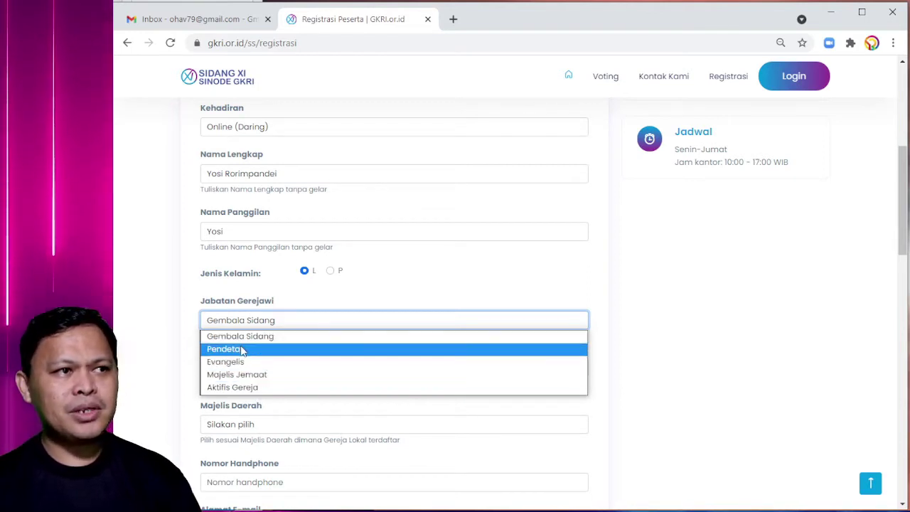
click(241, 350)
scroll(225, 320, down, 2)
click(220, 301)
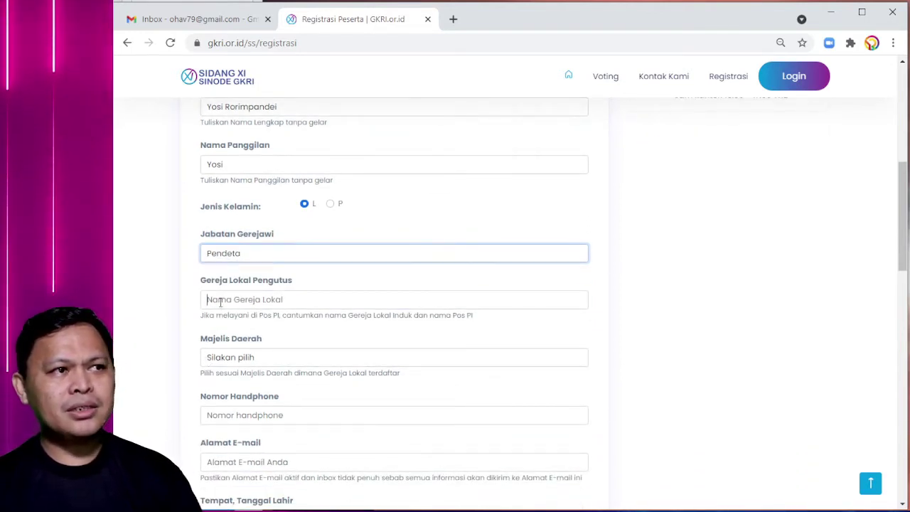
text(GKRI)
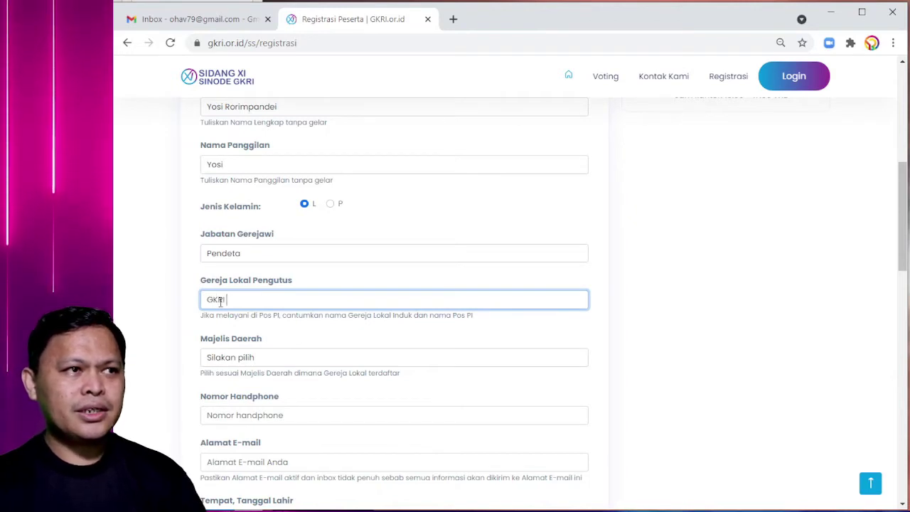
text( Diaspora Copen)
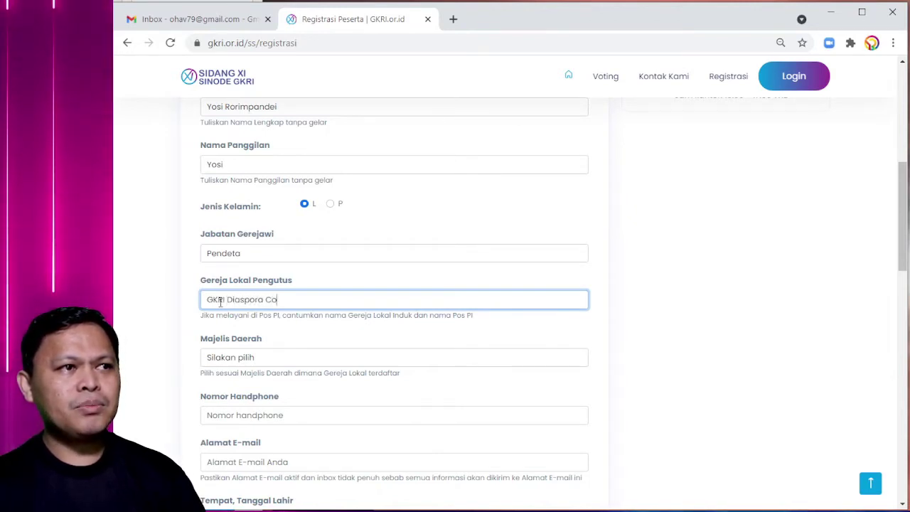
key(BackSpace)
key(BackSpace)
text(y)
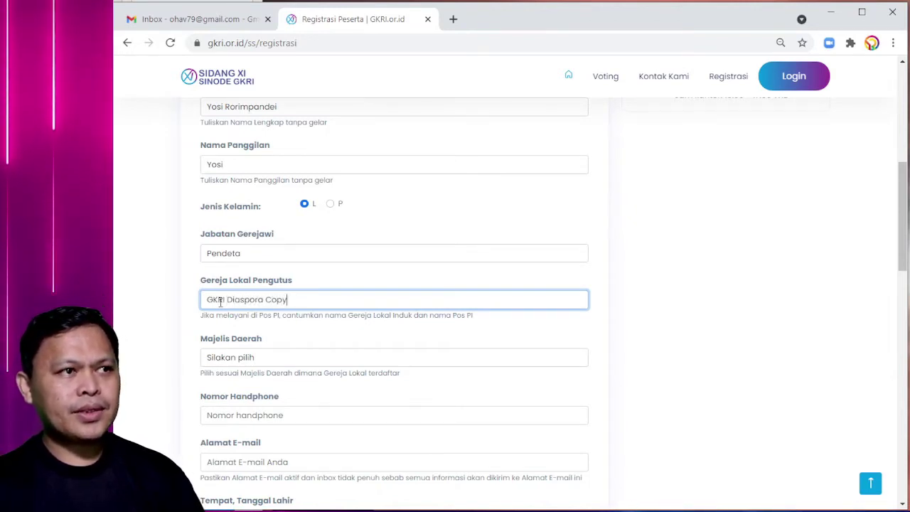
text(als)
key(BackSpace)
key(BackSpace)
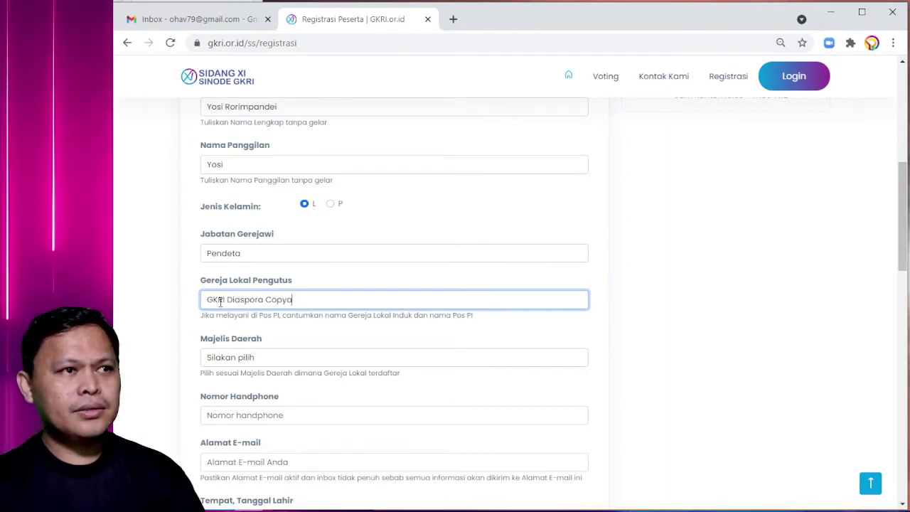
key(BackSpace)
text(las)
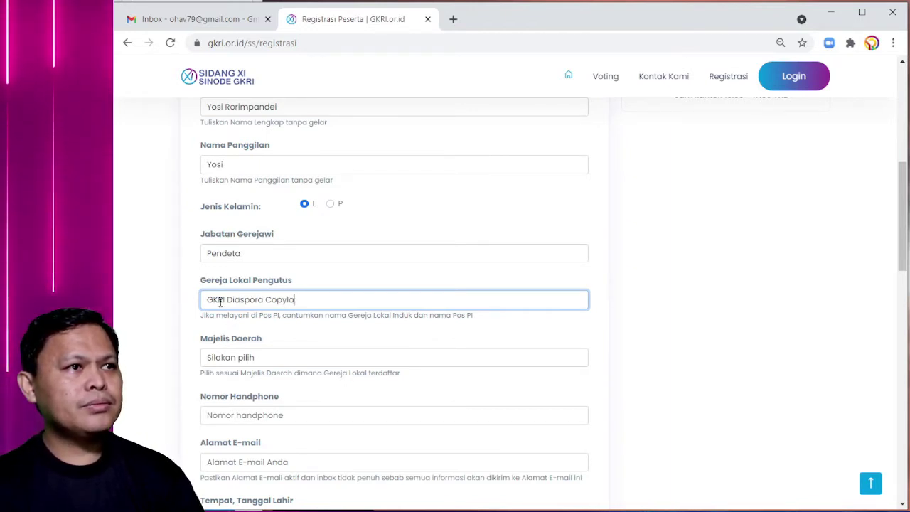
click(213, 362)
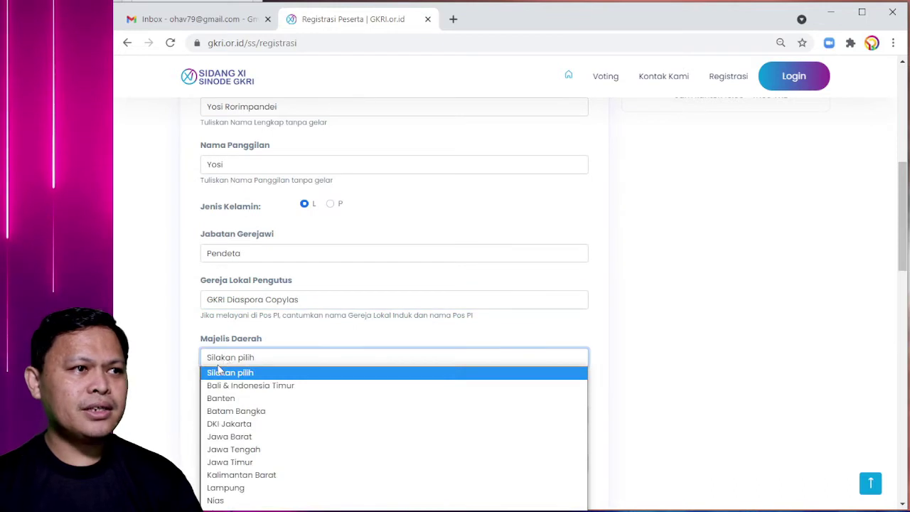
scroll(260, 357, down, 1)
click(288, 294)
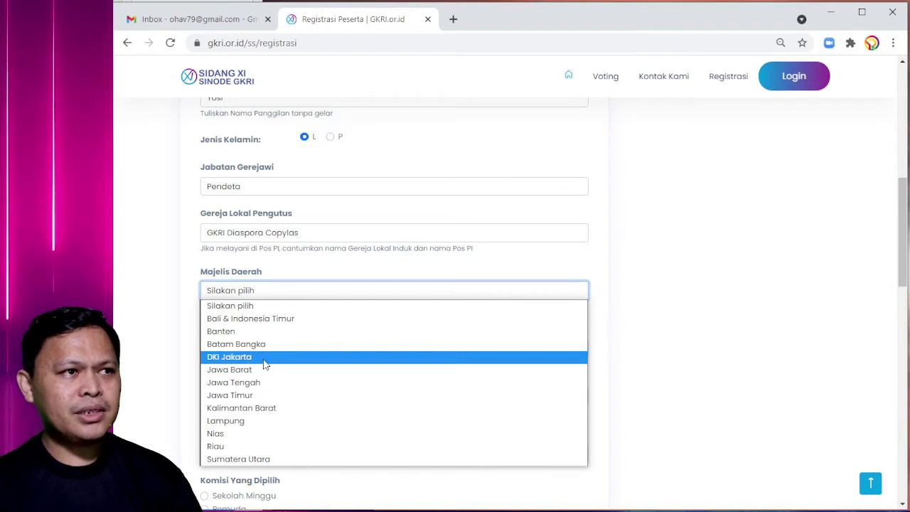
click(264, 360)
scroll(215, 307, down, 1)
click(225, 279)
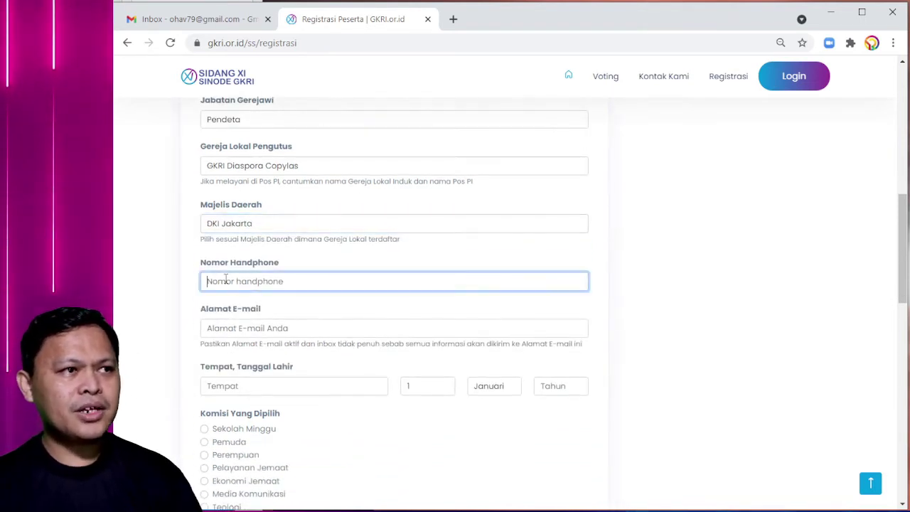
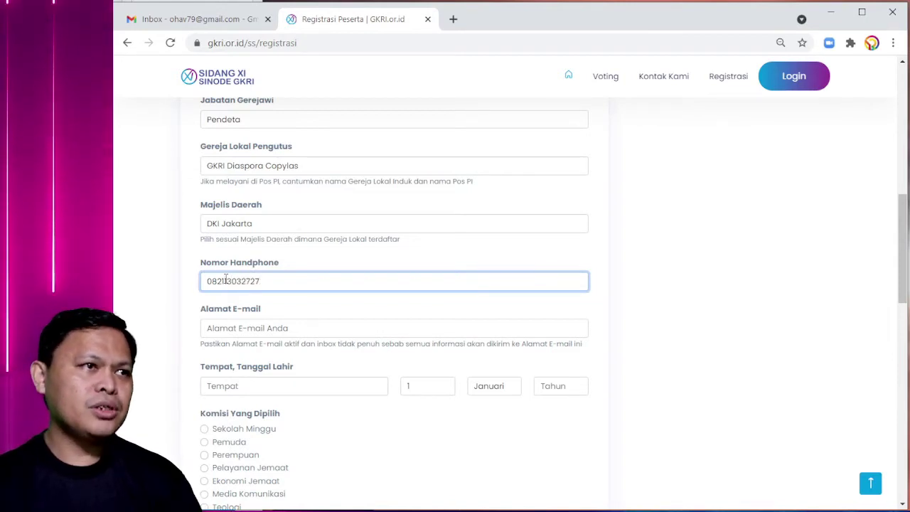
click(177, 322)
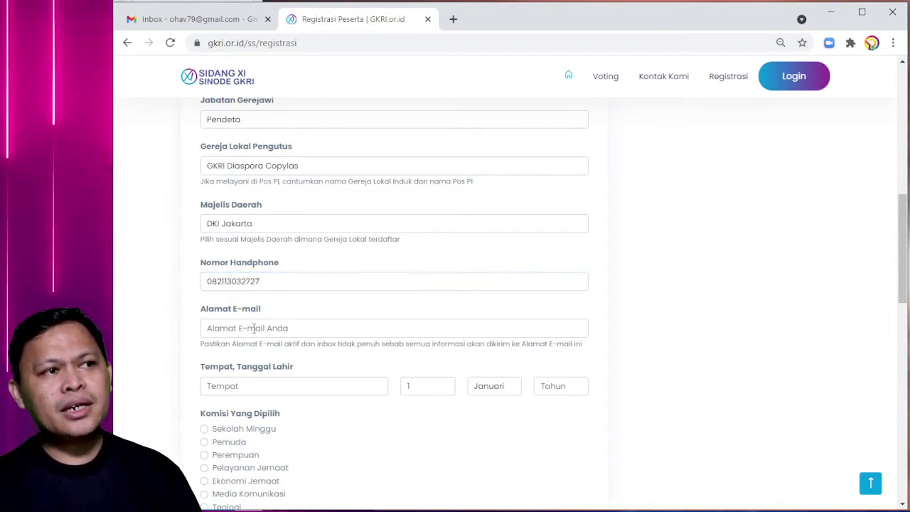
click(253, 328)
click(170, 342)
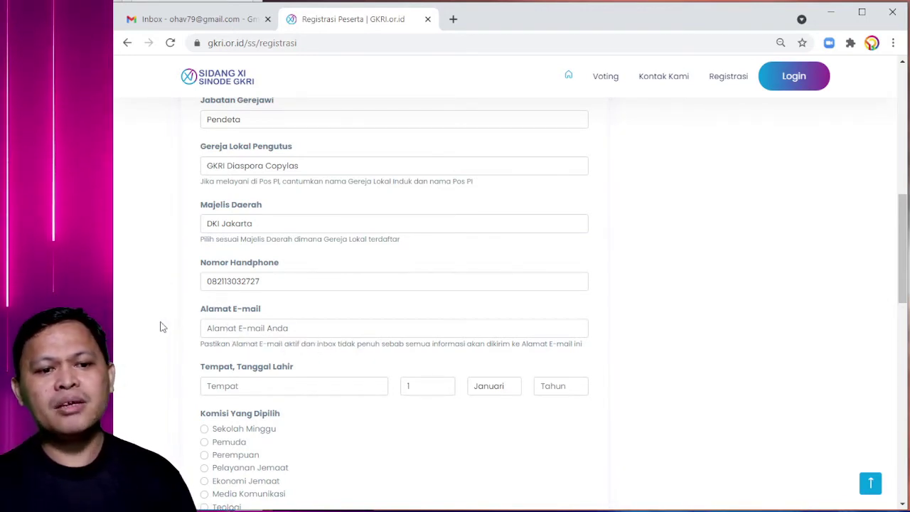
- Enter the contact e-mail address and birthplace Tomohon
click(223, 327)
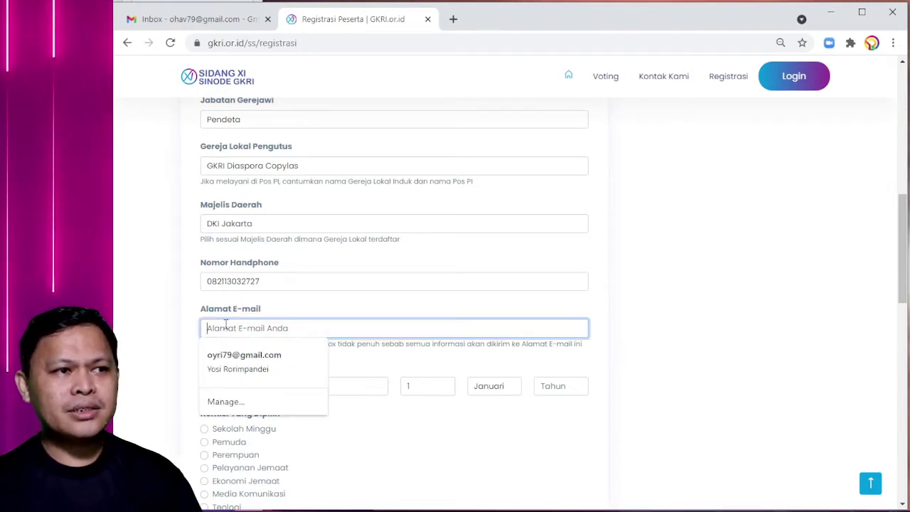
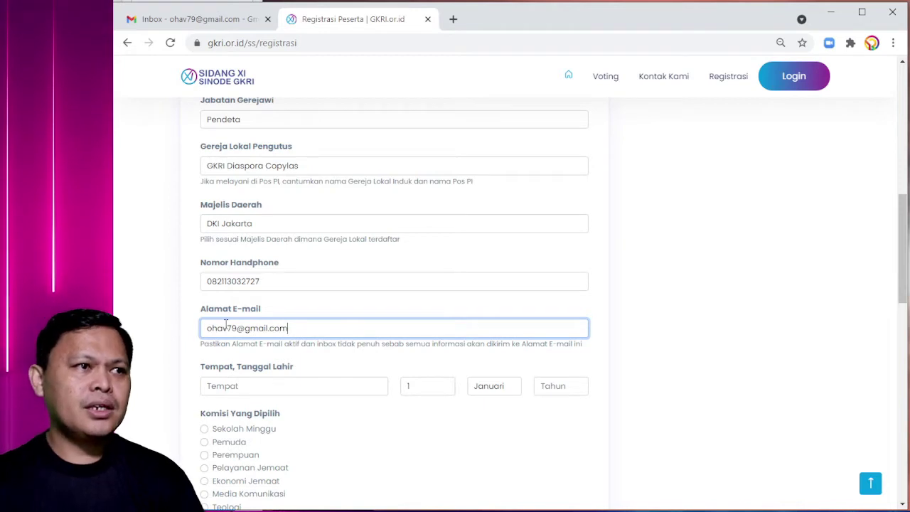
scroll(254, 341, down, 1)
click(275, 317)
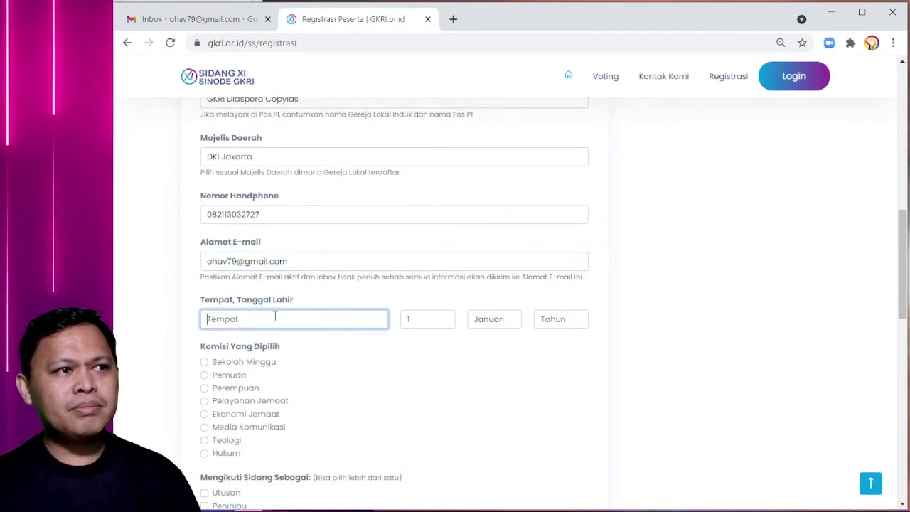
text(Tomohon)
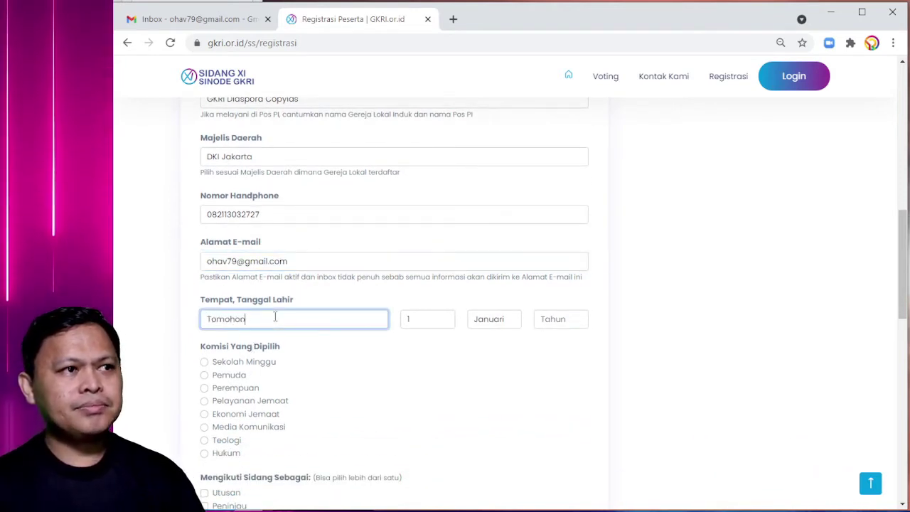
click(437, 320)
scroll(426, 274, down, 3)
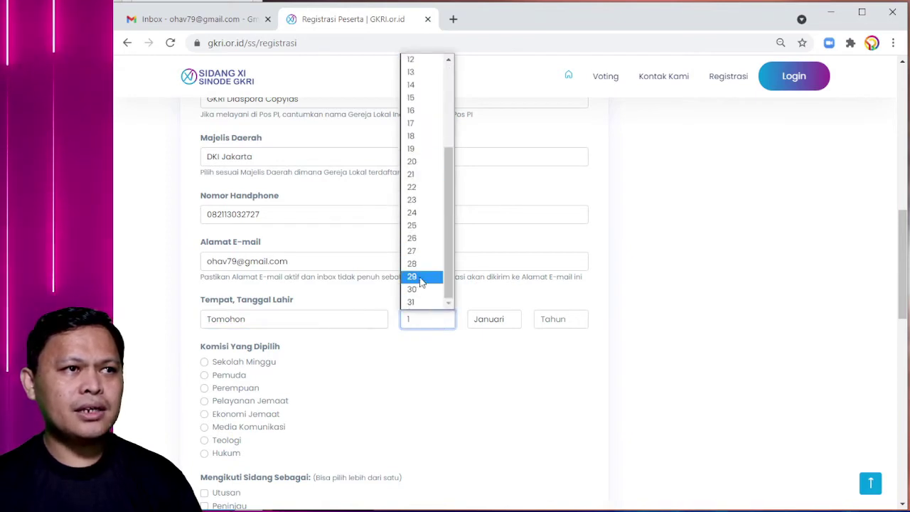
click(419, 276)
click(498, 319)
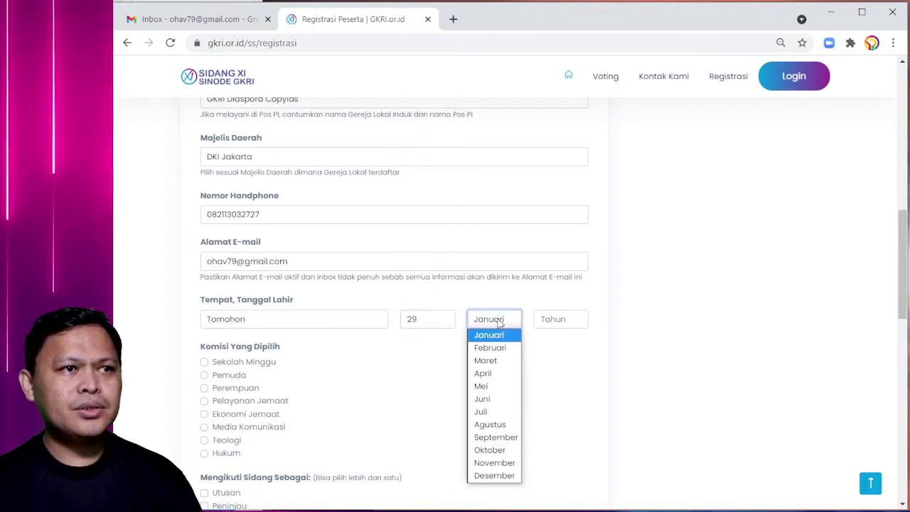
click(489, 451)
click(550, 320)
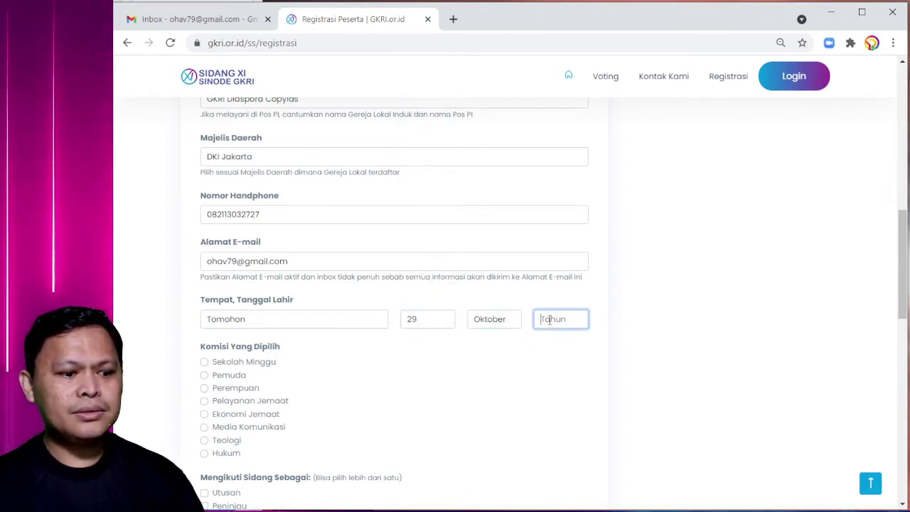
text(1979)
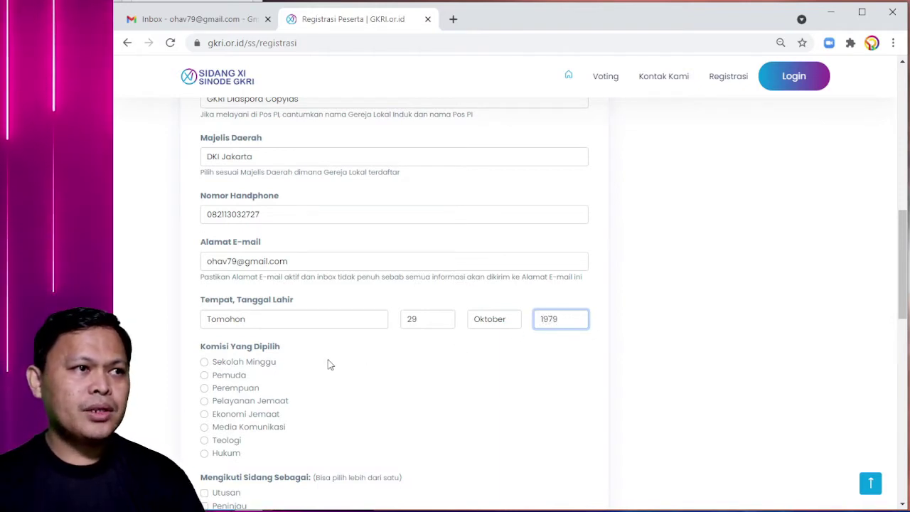
scroll(300, 380, down, 1)
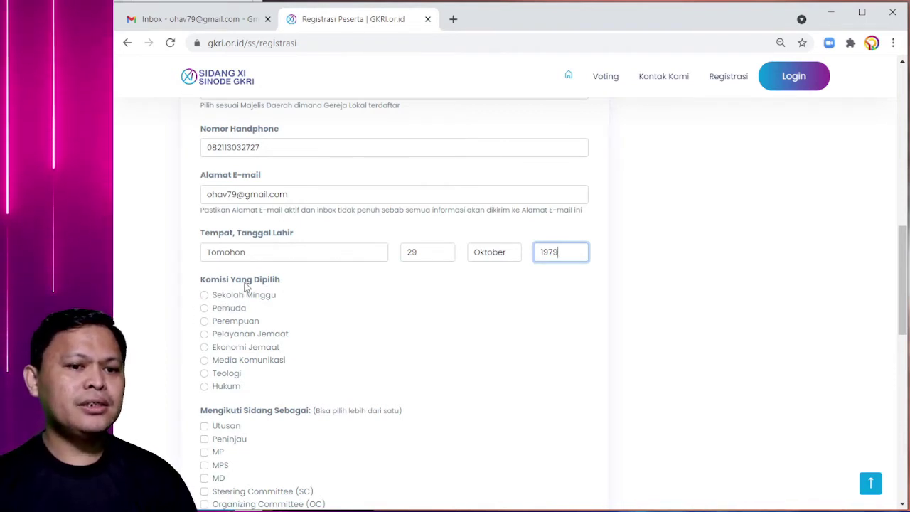
- Choose the Media Komunikasi commission and tick Utusan and Steering Committee (SC)
scroll(246, 293, down, 1)
scroll(247, 298, down, 2)
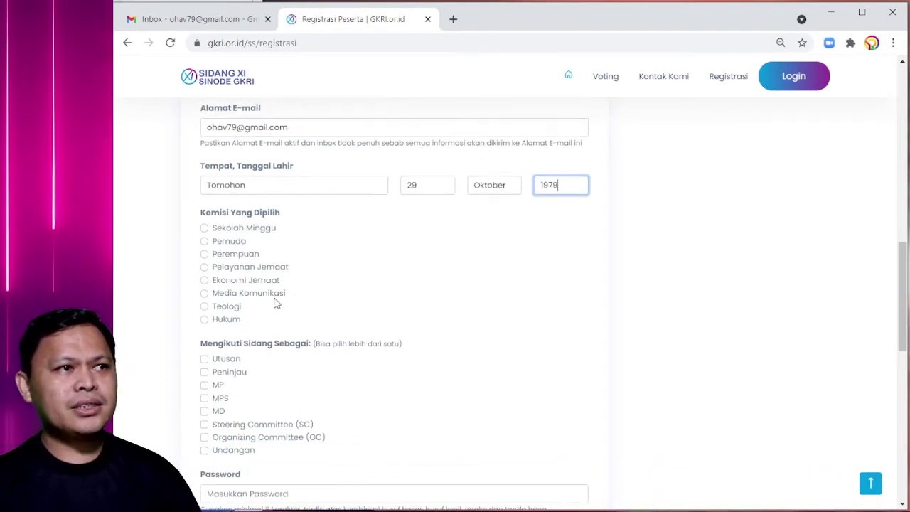
click(206, 302)
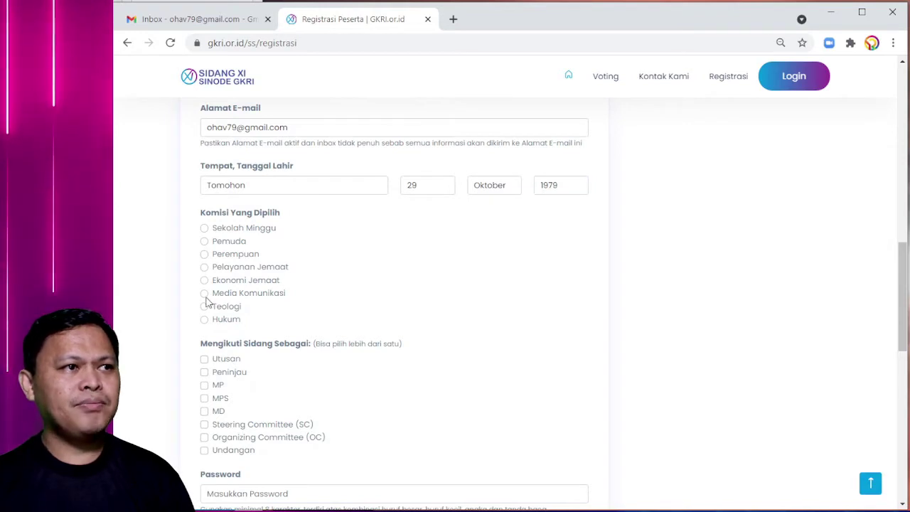
click(206, 295)
scroll(239, 296, down, 1)
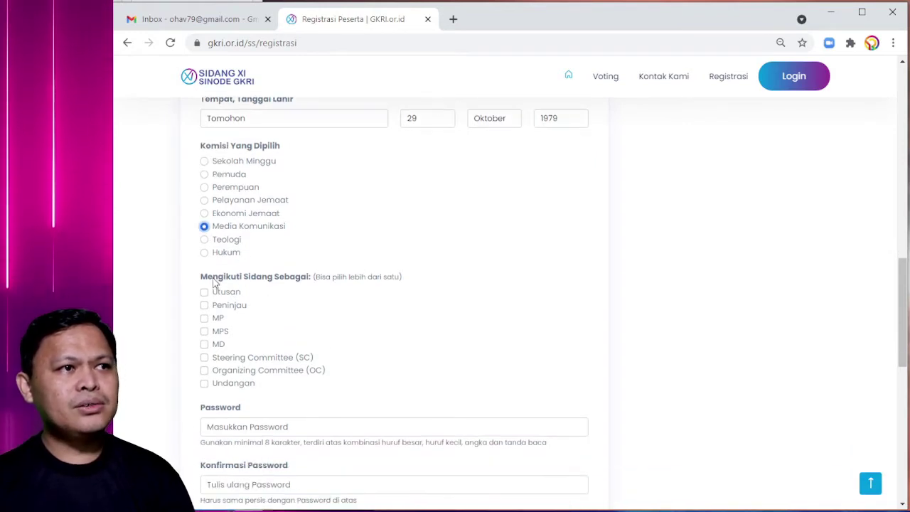
scroll(299, 283, down, 1)
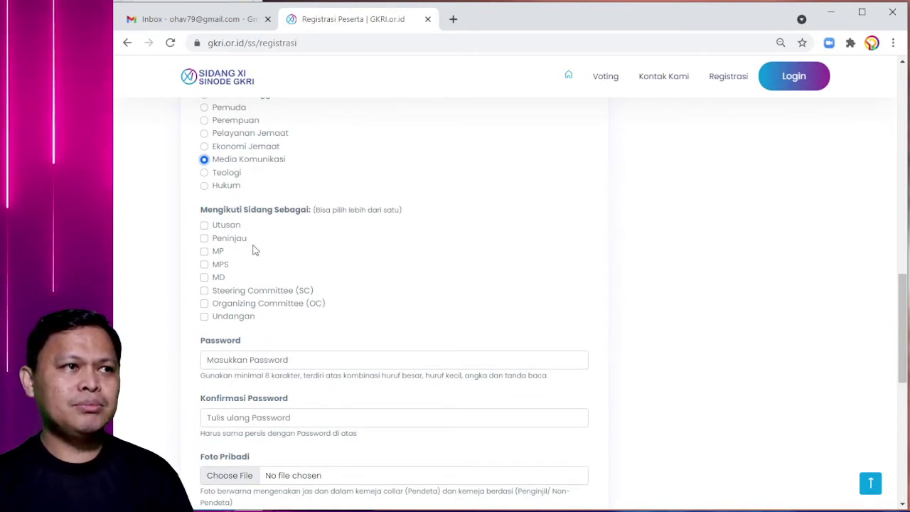
click(204, 228)
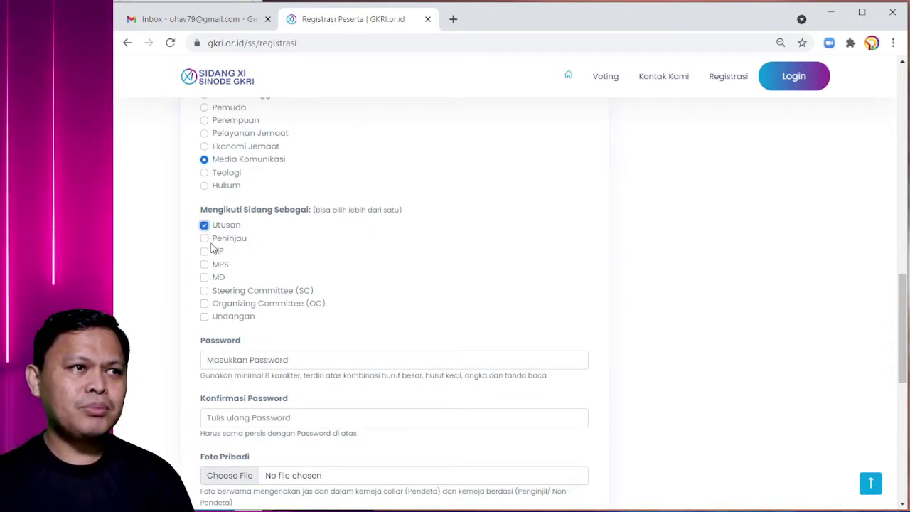
click(204, 290)
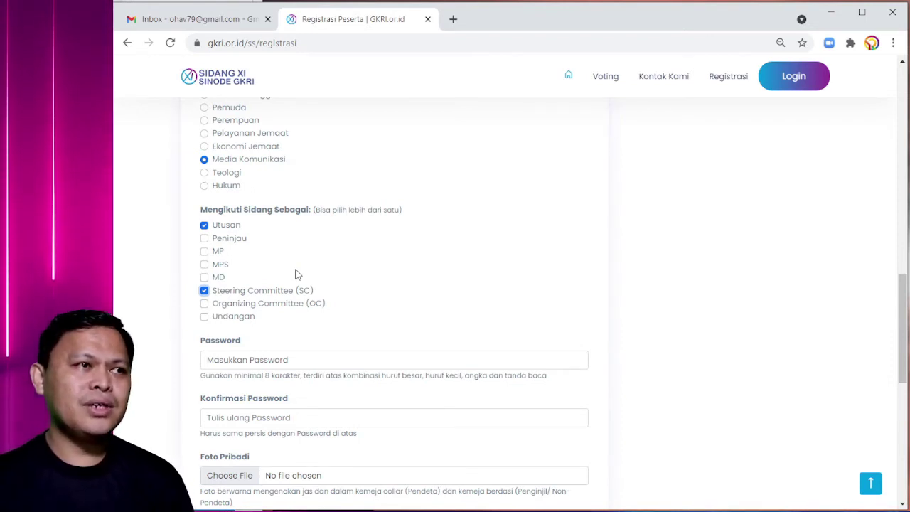
scroll(320, 273, down, 1)
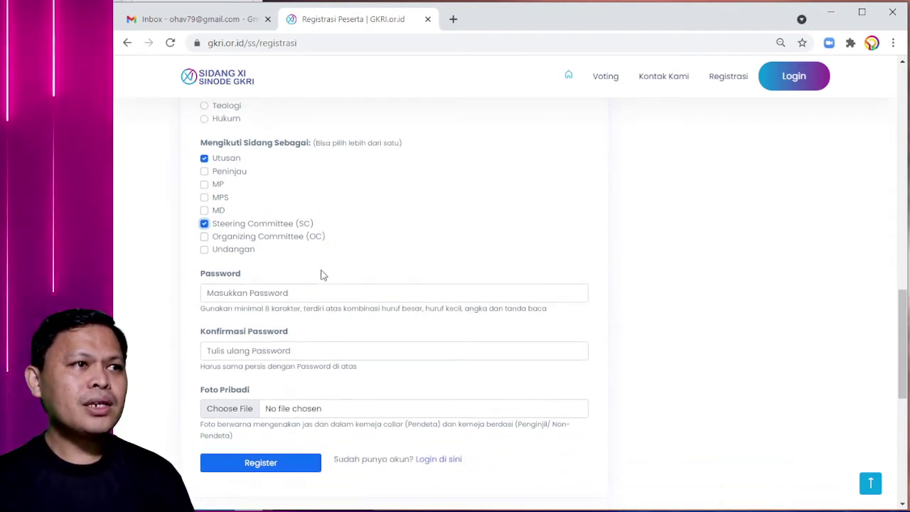
- Enter the account password and retype it in Konfirmasi Password
click(233, 291)
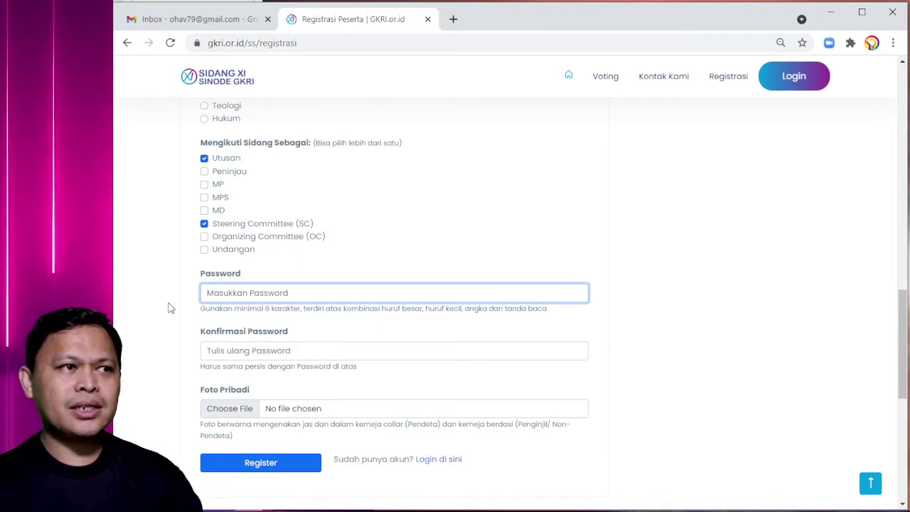
text(****)
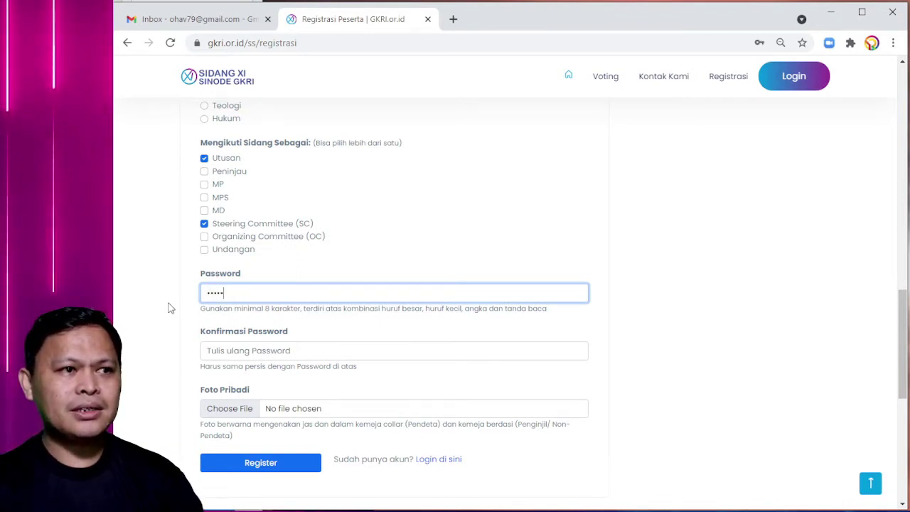
text(**********)
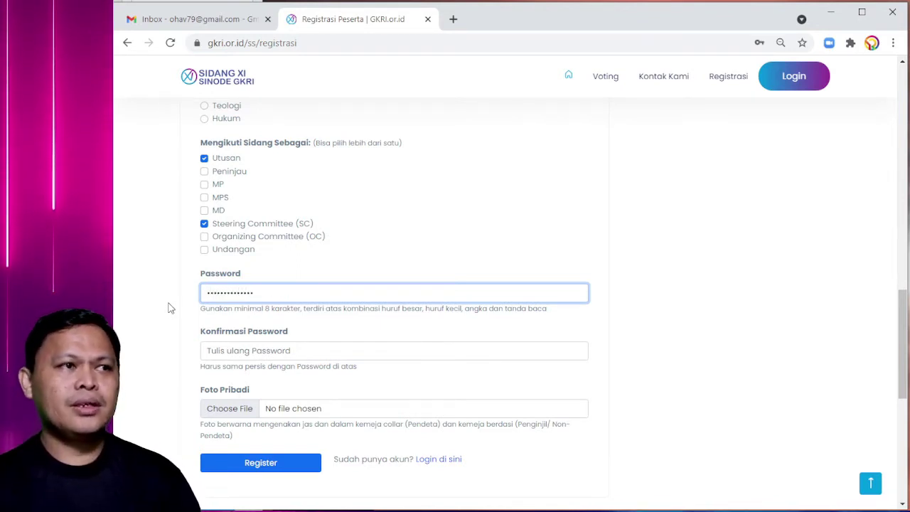
click(225, 352)
scroll(226, 352, down, 1)
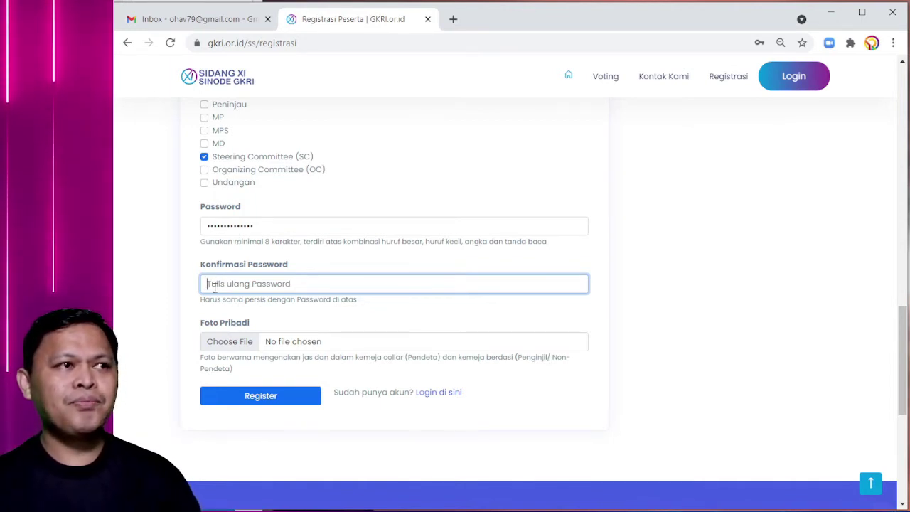
text(•••)
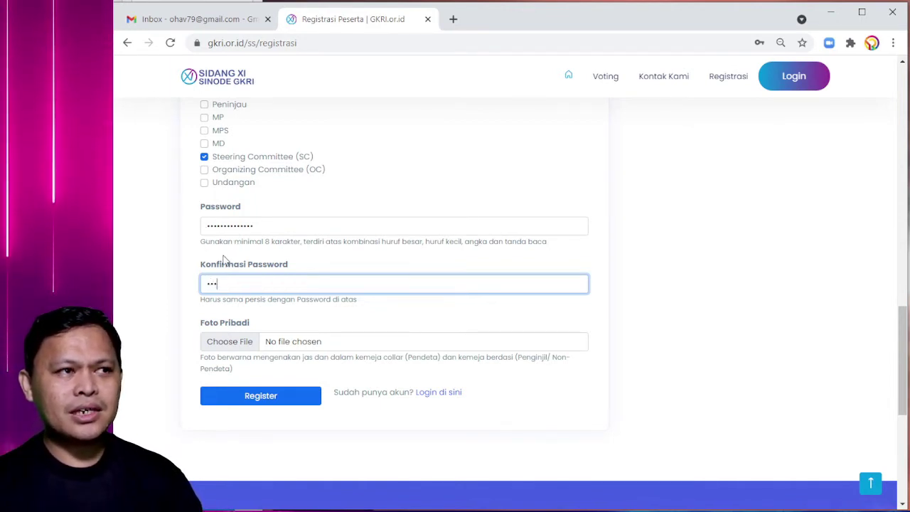
text(••••)
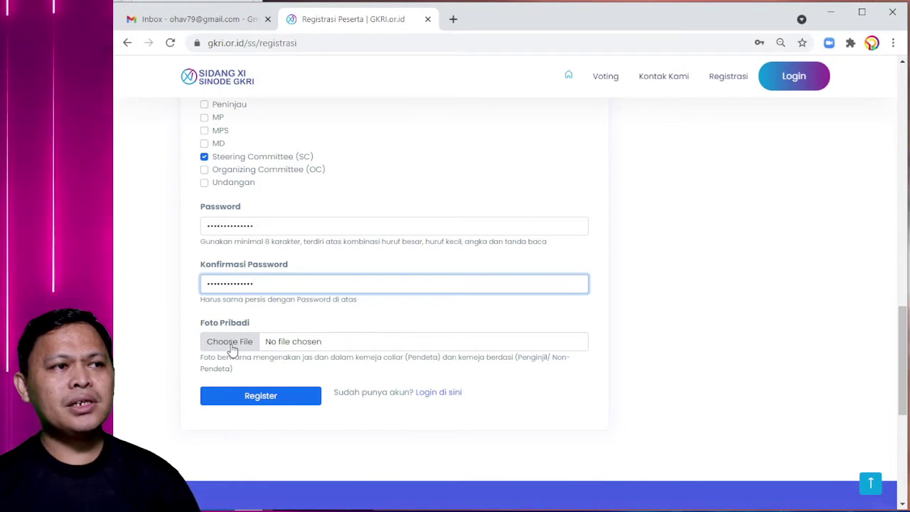
- Attach OYR1.jpg as the Foto Pribadi personal photo
click(229, 343)
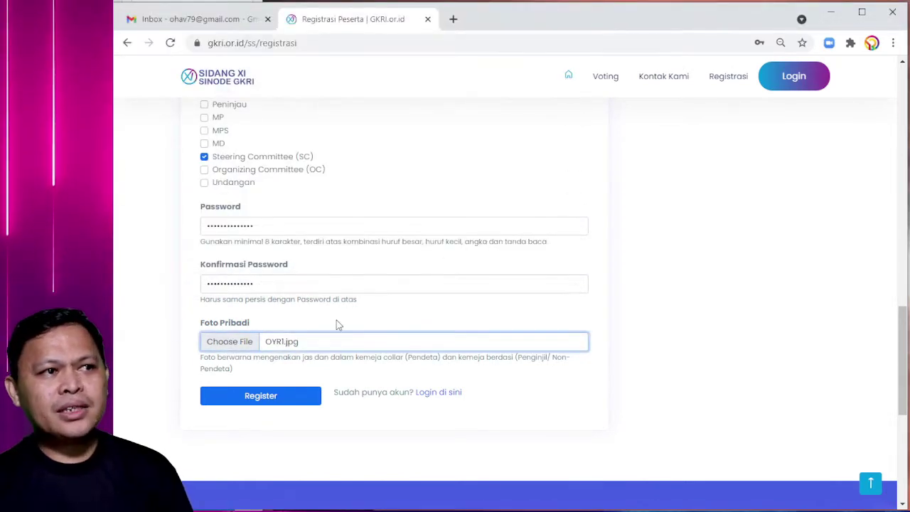
scroll(336, 320, down, 1)
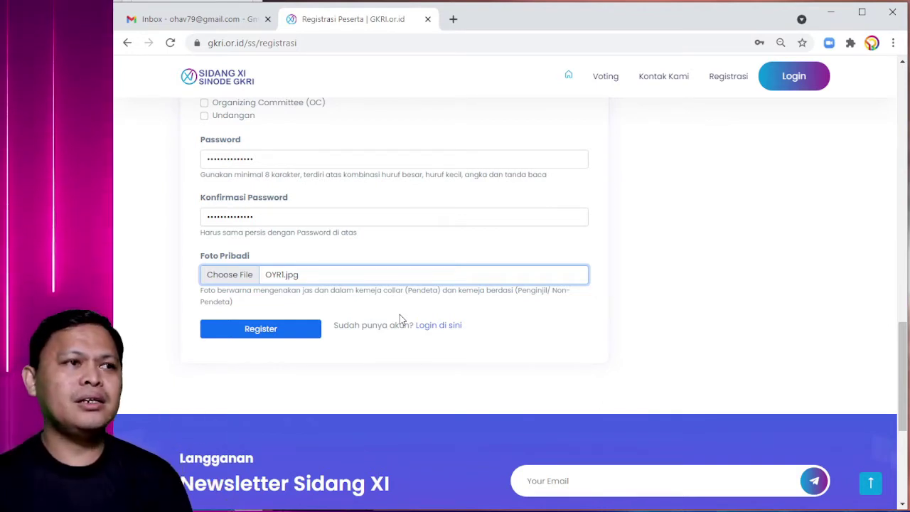
- Review the filled form and submit the registration
scroll(252, 266, up, 3)
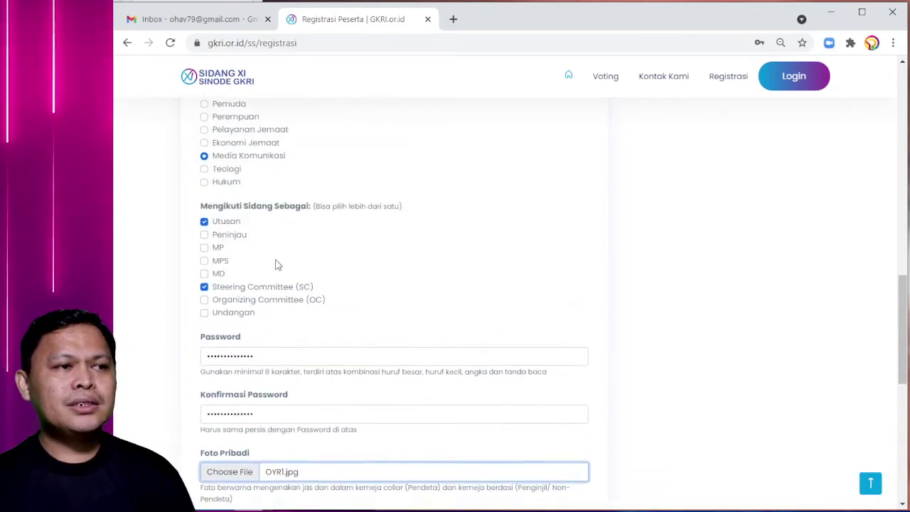
scroll(278, 265, down, 2)
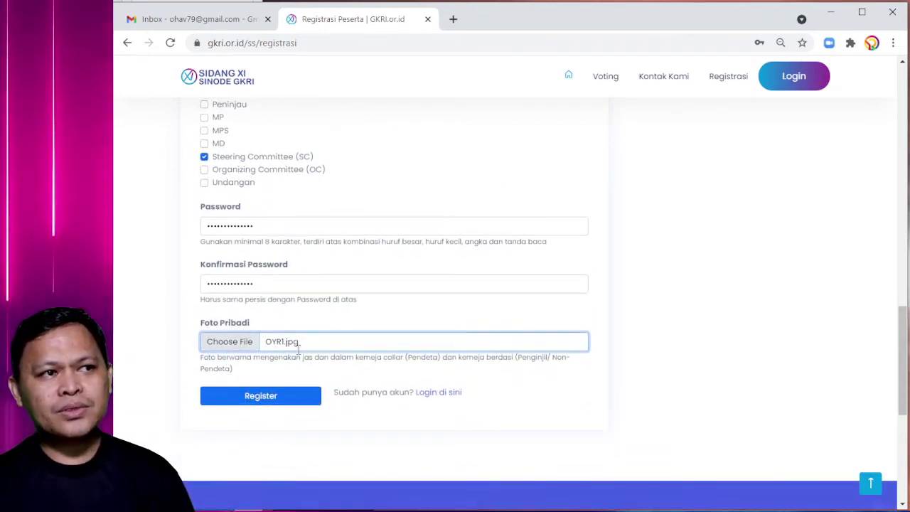
scroll(298, 325, down, 1)
scroll(187, 315, up, 8)
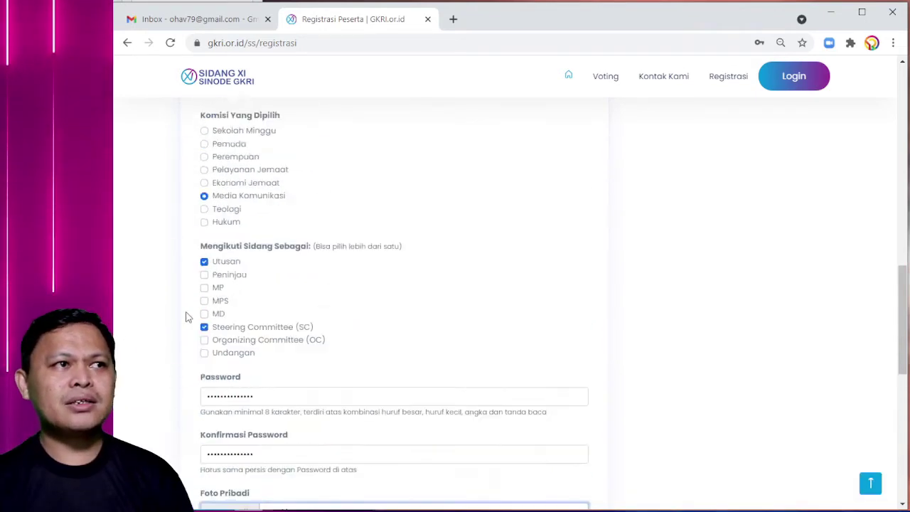
scroll(176, 306, up, 5)
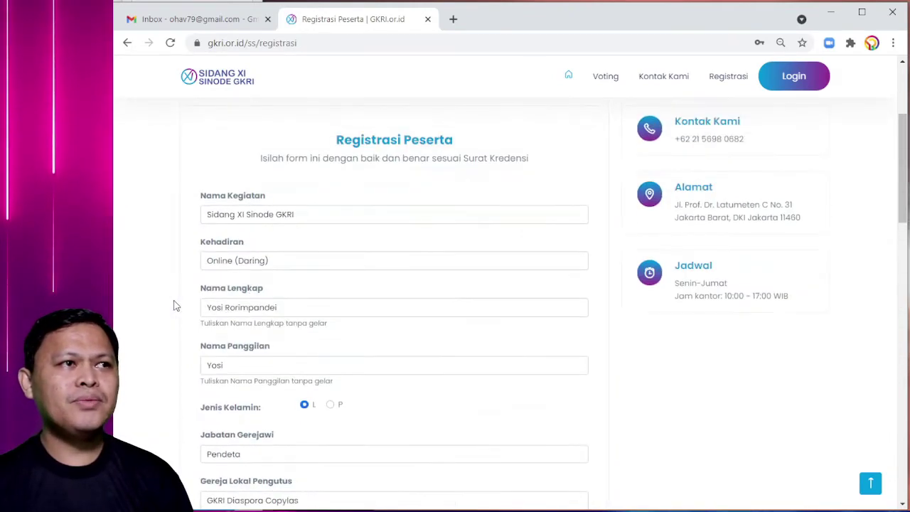
scroll(177, 306, down, 7)
scroll(178, 352, down, 6)
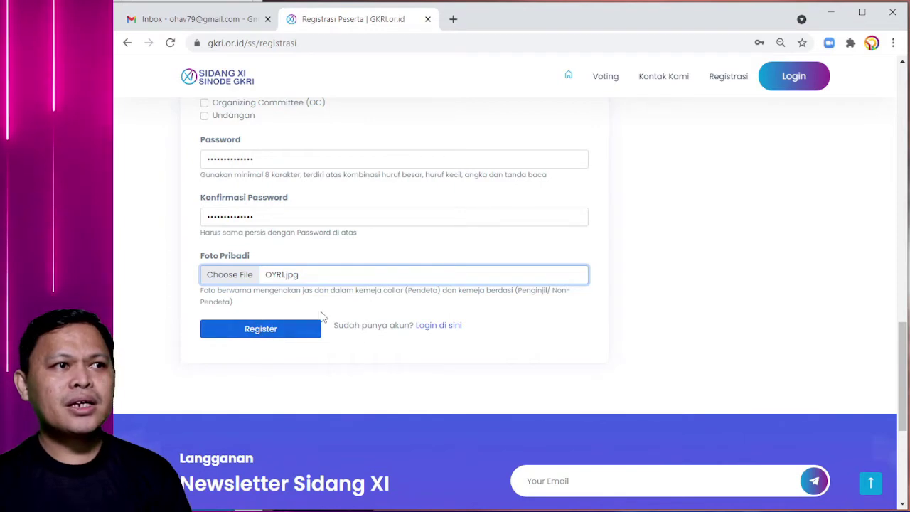
scroll(270, 333, up, 15)
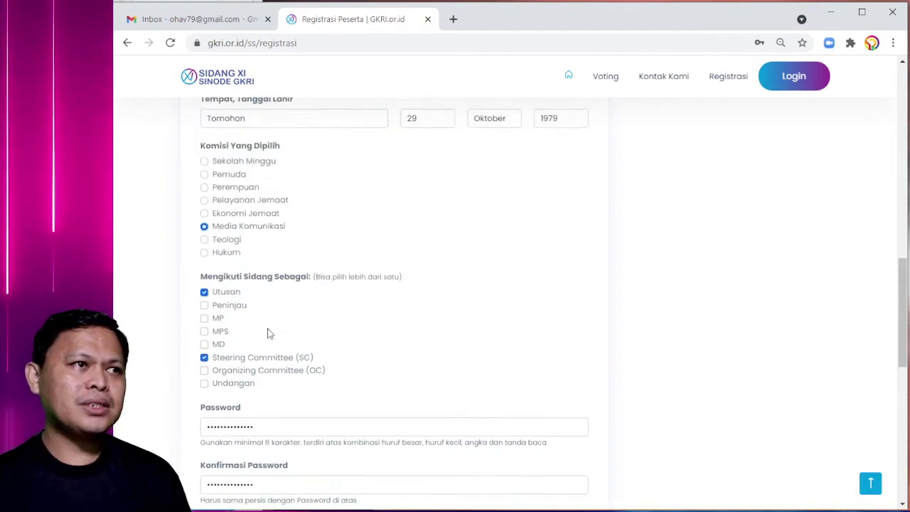
scroll(270, 333, down, 15)
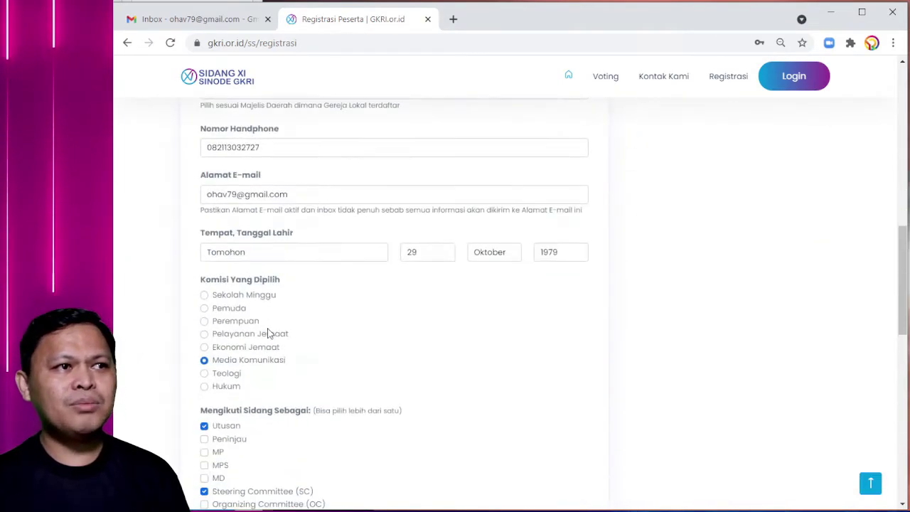
click(276, 333)
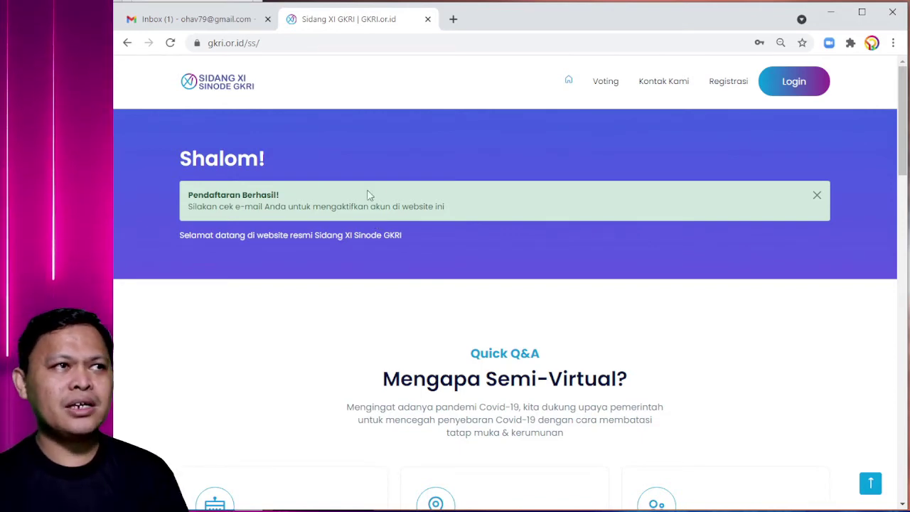
- Switch to the Gmail inbox tab showing the new GKRI.or.id message
click(189, 19)
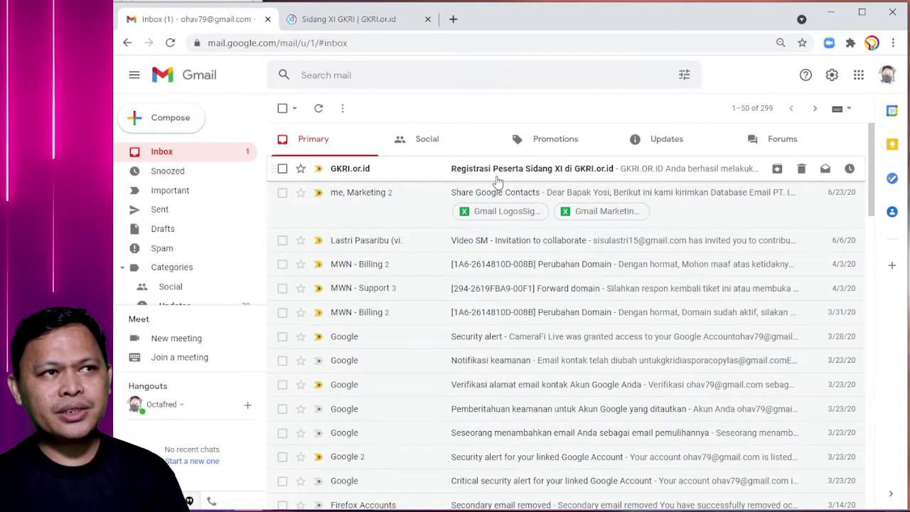
- Open the 'Registrasi Peserta Sidang XI' email and follow its AKTIVASI AKUN link
click(535, 174)
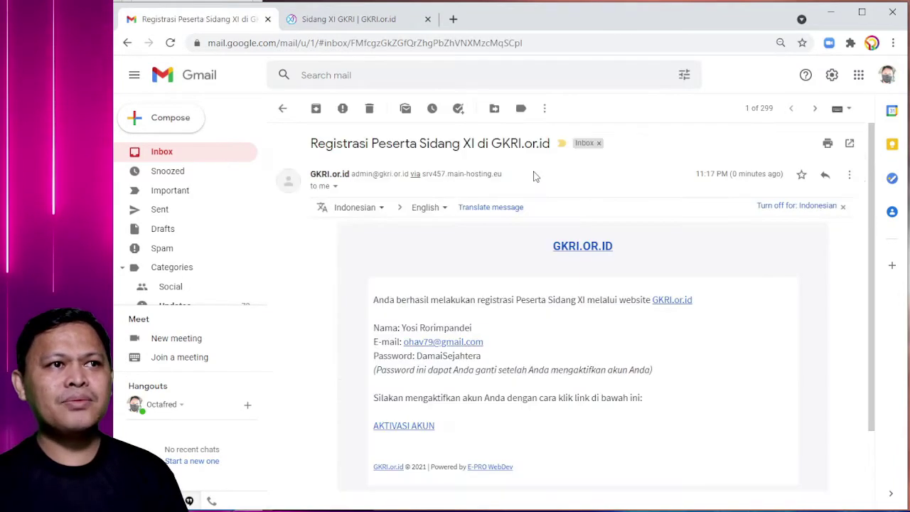
scroll(500, 266, down, 1)
scroll(500, 265, down, 1)
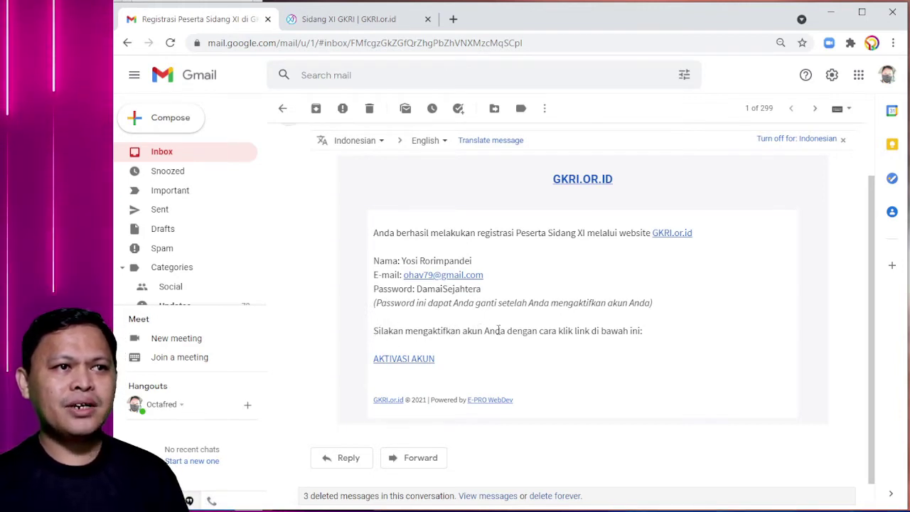
scroll(498, 329, down, 1)
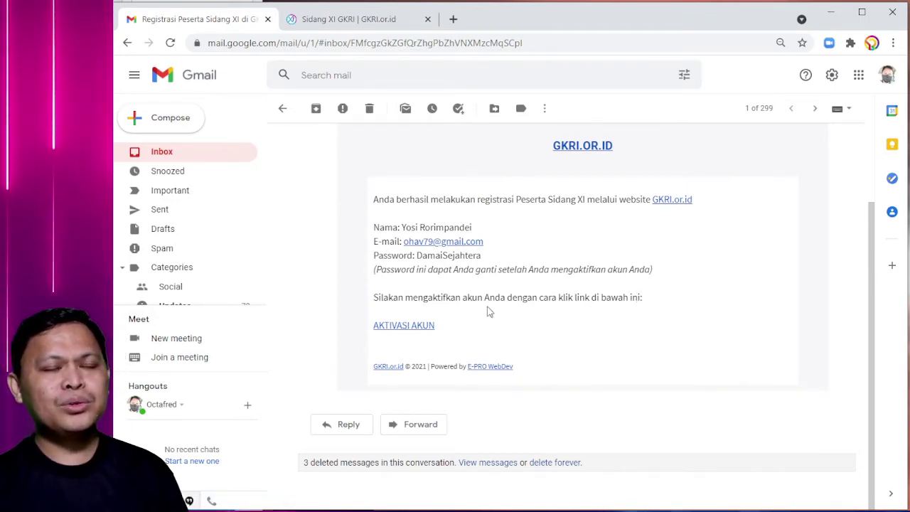
click(406, 328)
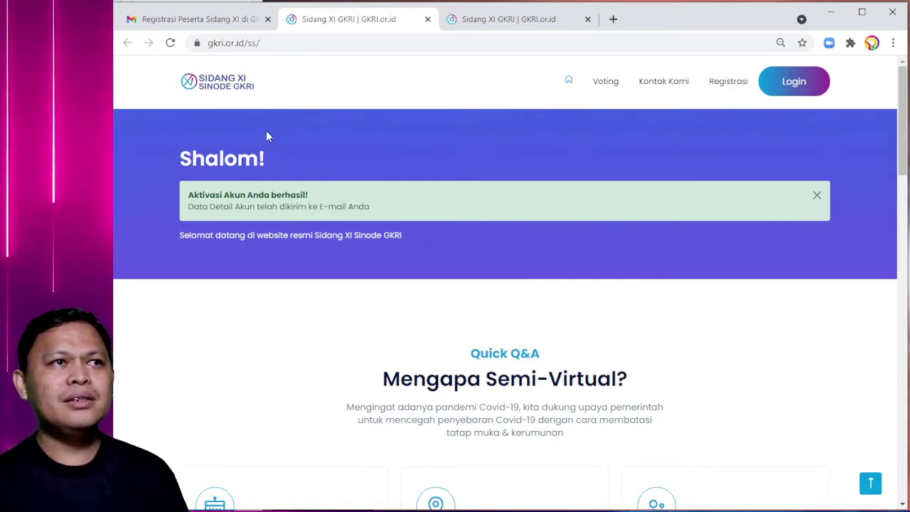
- Read the new 'Akun Anda di GKRI.or.id sudah aktif' email in the Gmail inbox
click(210, 25)
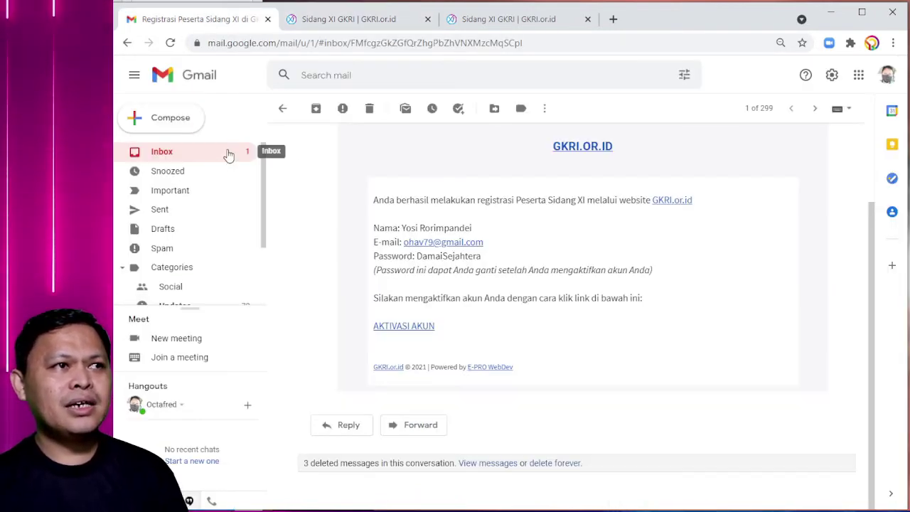
click(228, 153)
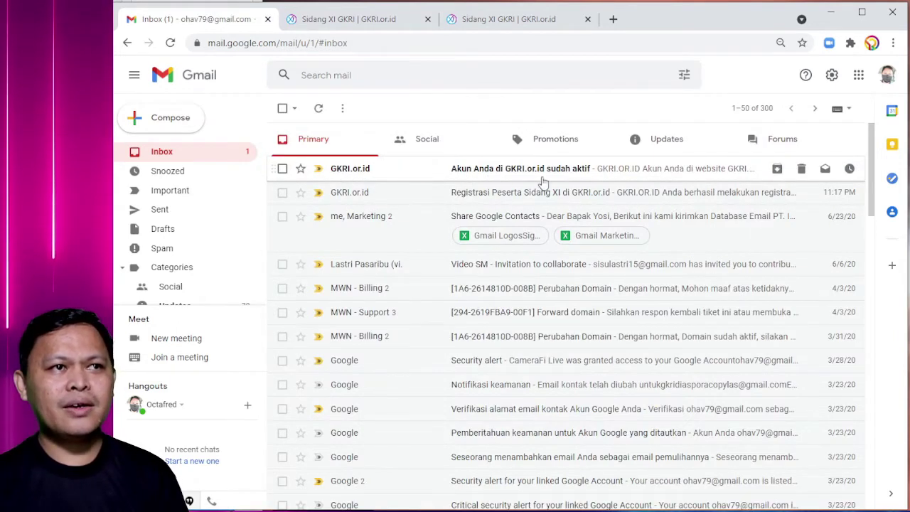
click(567, 175)
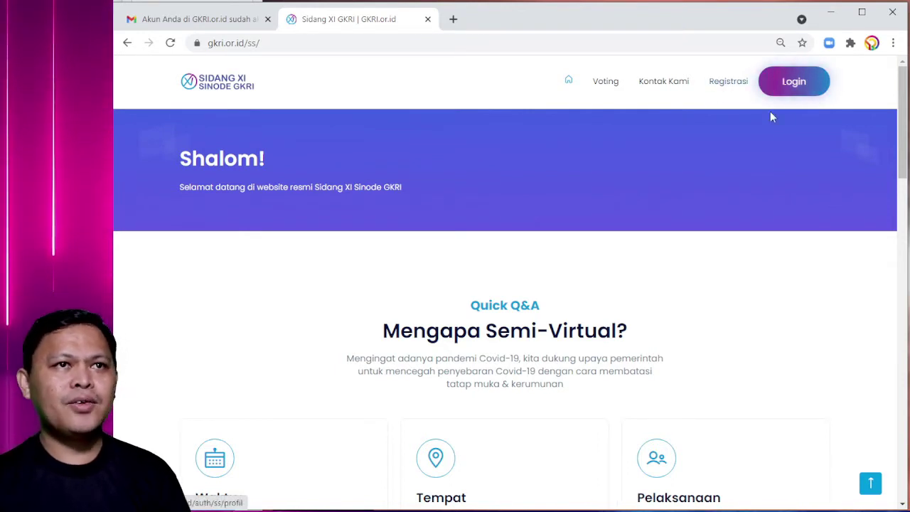
- Sign in on the Login page with the account e-mail (autofill suggestion) and password via Masuk
click(794, 81)
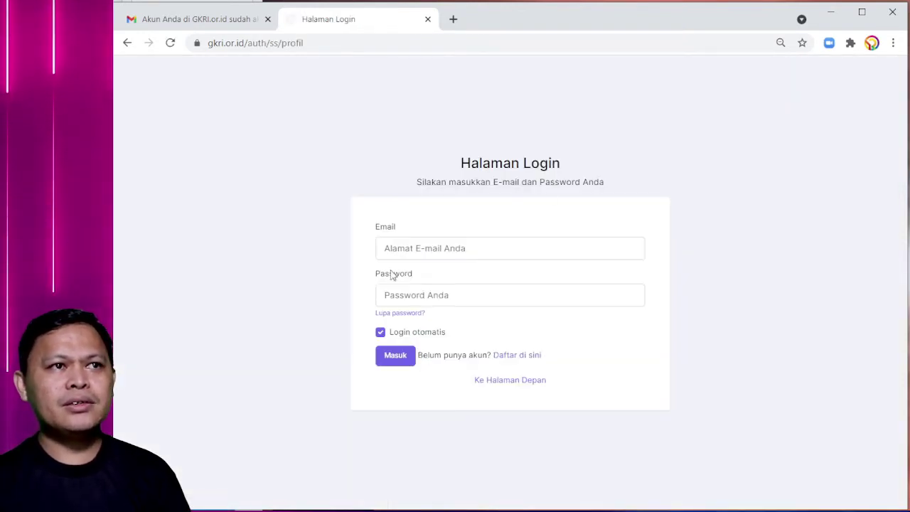
click(392, 247)
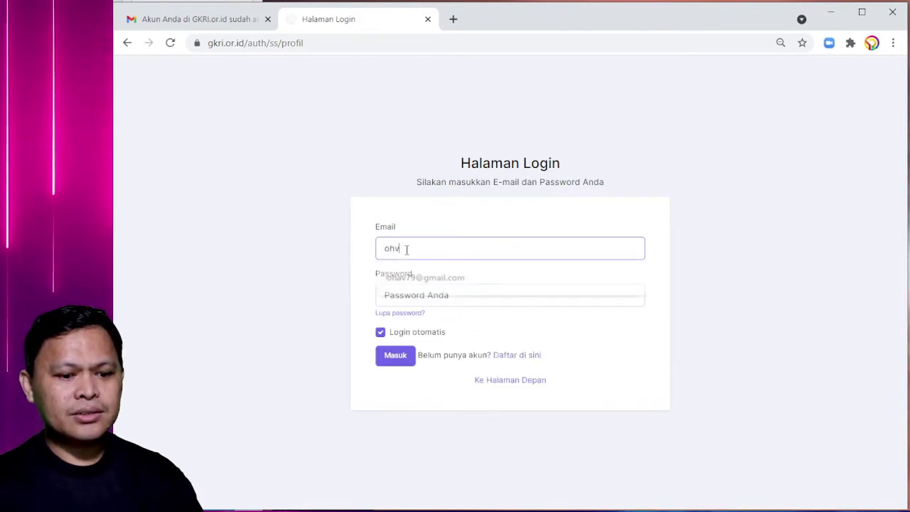
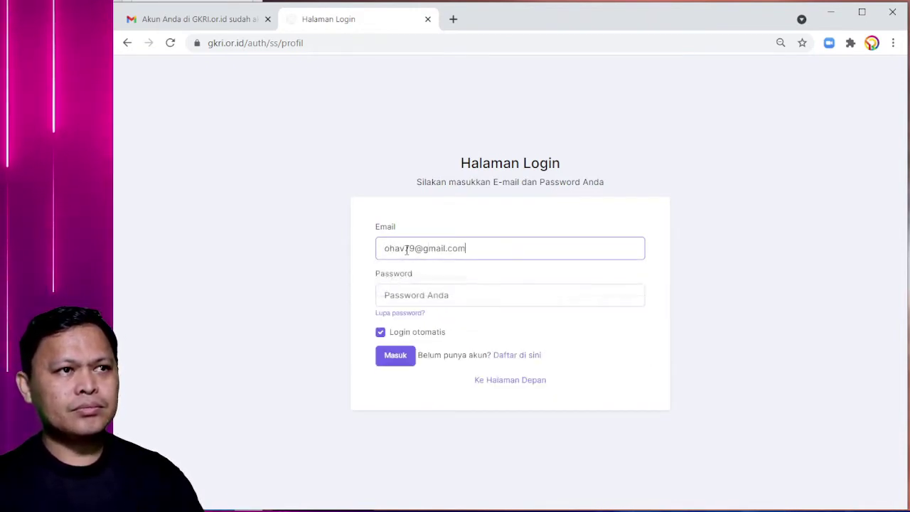
click(421, 288)
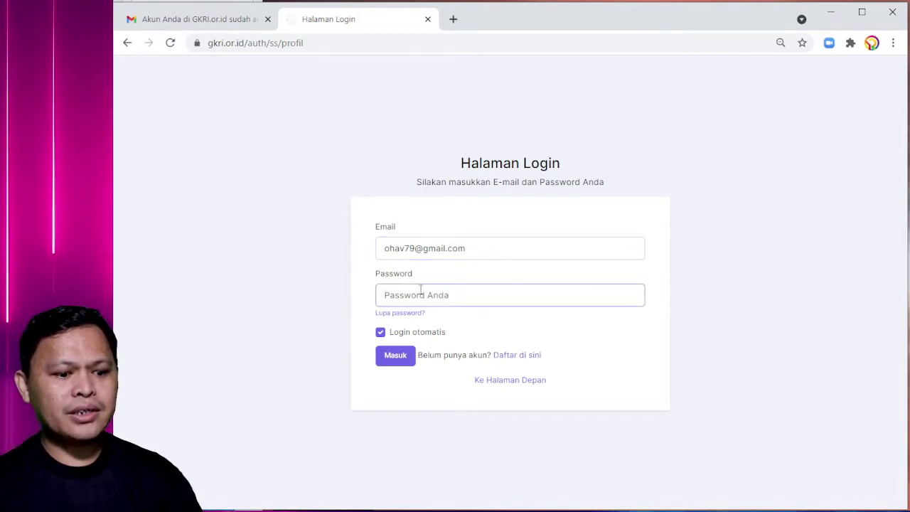
text(•••••••••••)
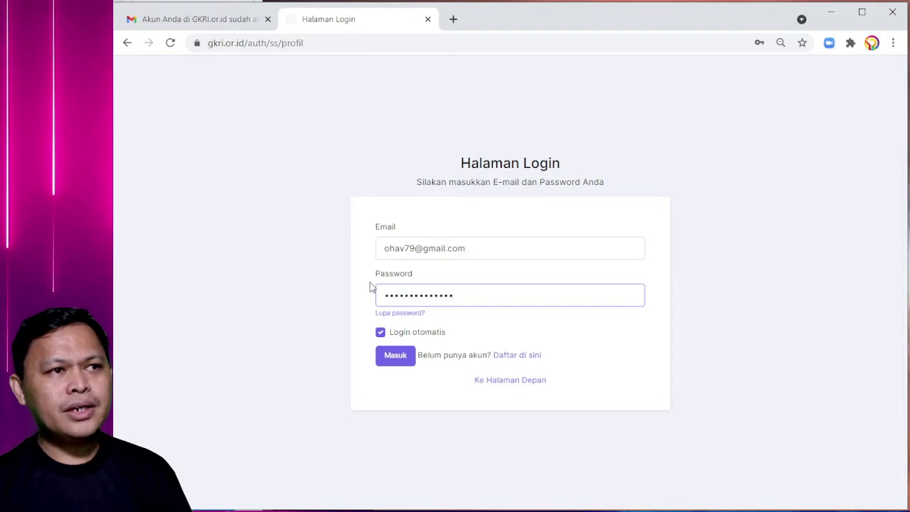
click(400, 361)
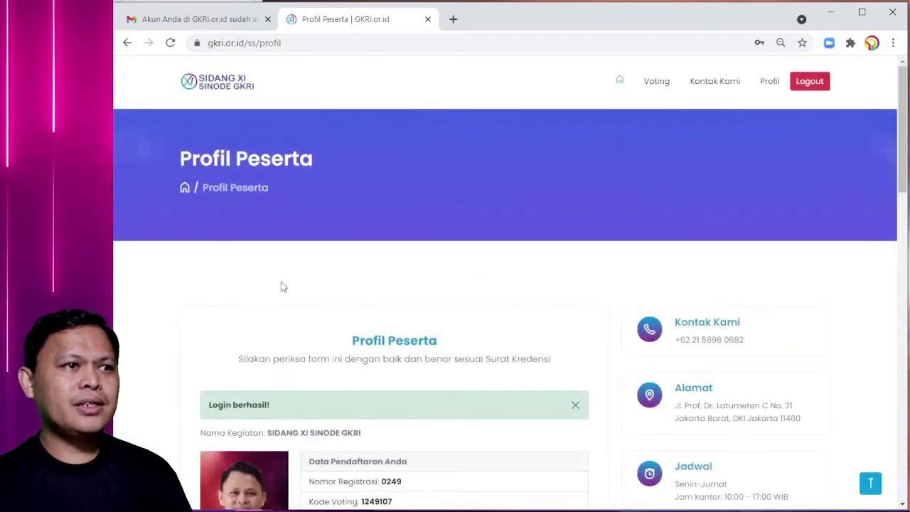
- Dismiss the 'Login berhasil!' notice and scroll through the Profil Peserta page
click(576, 405)
scroll(406, 322, down, 2)
scroll(406, 322, down, 1)
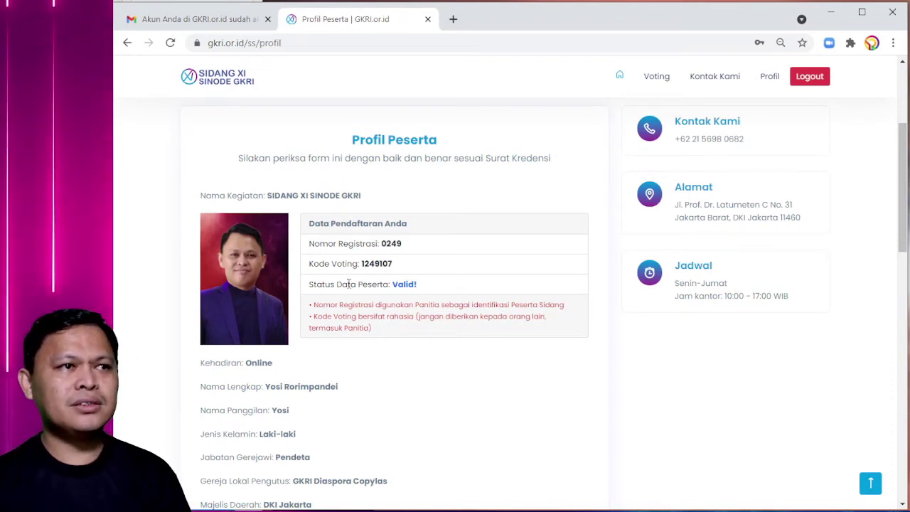
scroll(371, 290, down, 2)
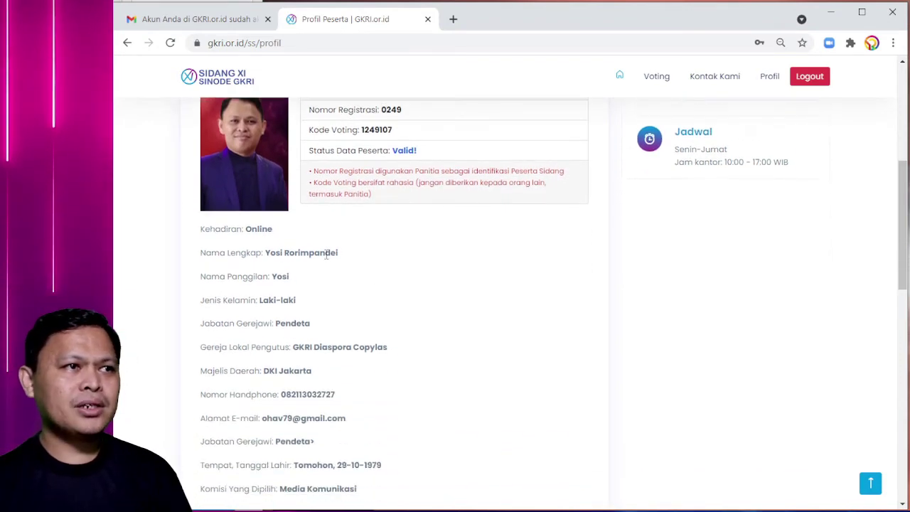
scroll(328, 256, down, 1)
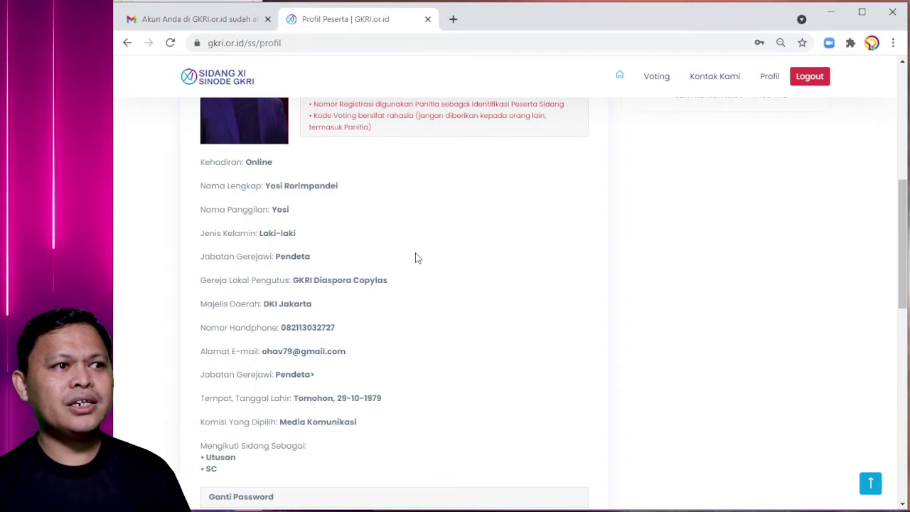
scroll(414, 256, up, 3)
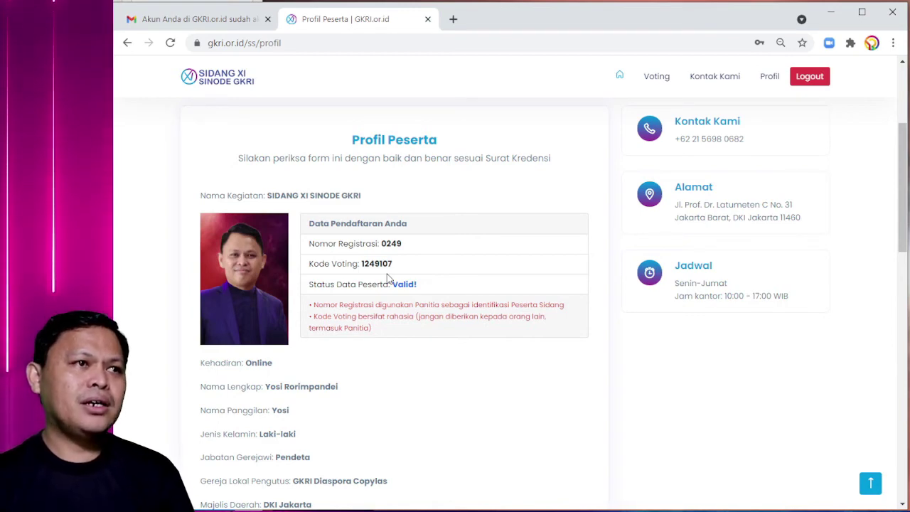
- Highlight the Nomor Registrasi, Kode Voting and 'Valid!' participant status values
double_click(385, 245)
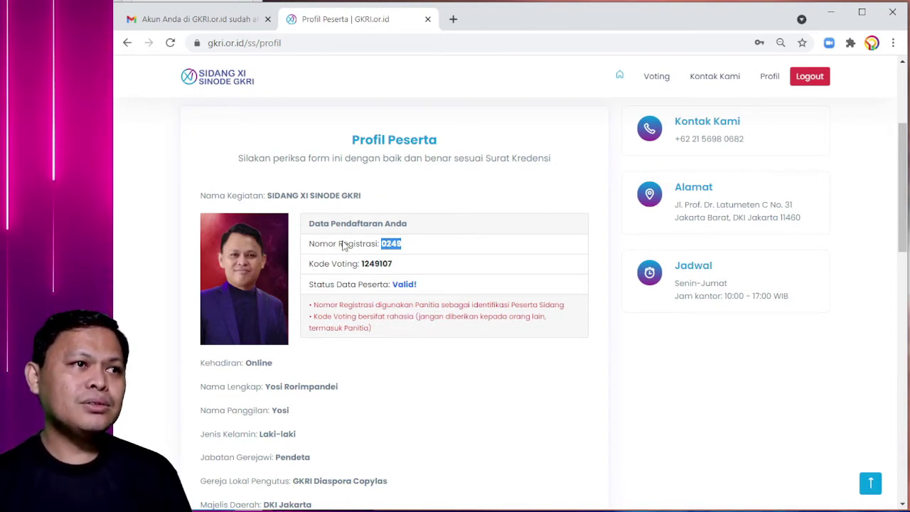
double_click(378, 263)
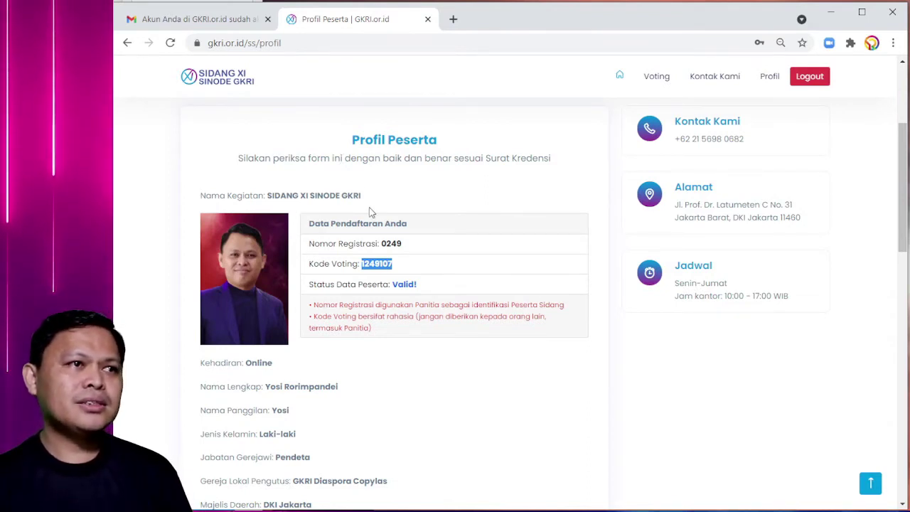
double_click(363, 283)
double_click(408, 283)
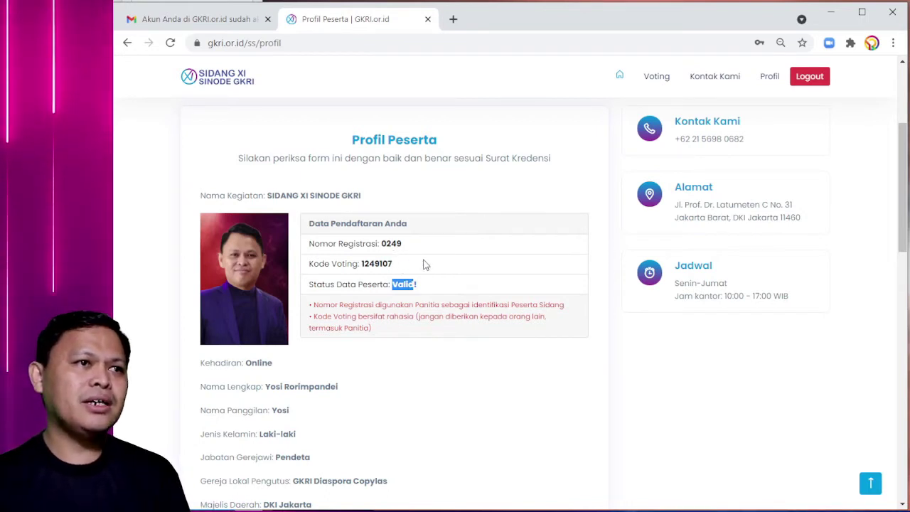
scroll(422, 263, down, 1)
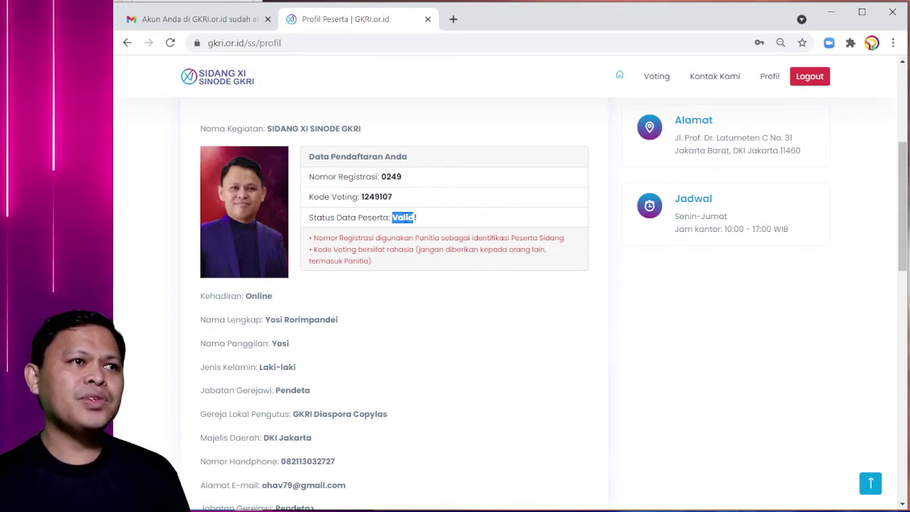
scroll(377, 252, down, 3)
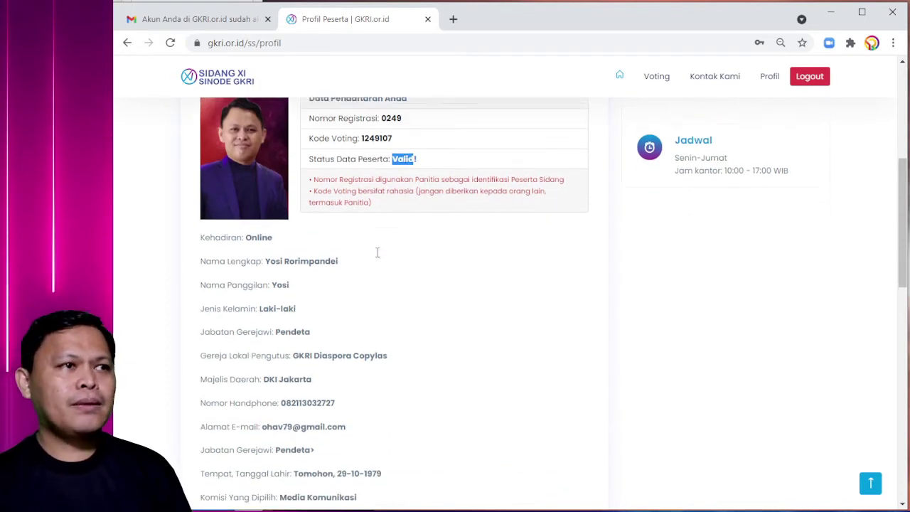
scroll(349, 253, up, 1)
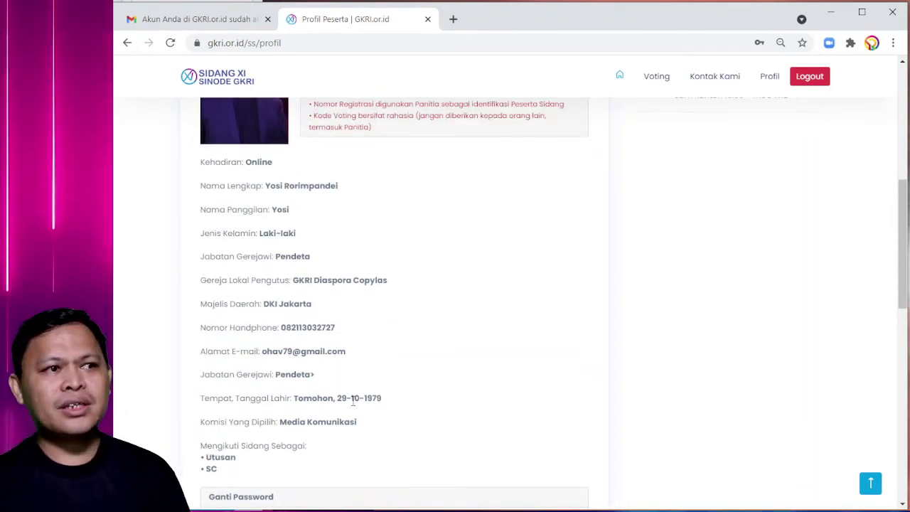
scroll(412, 378, up, 1)
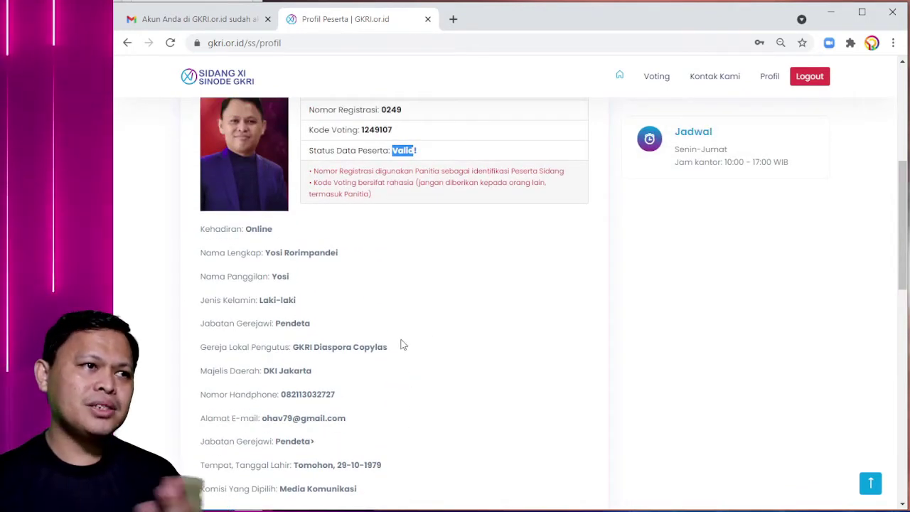
scroll(406, 339, down, 2)
scroll(364, 334, up, 1)
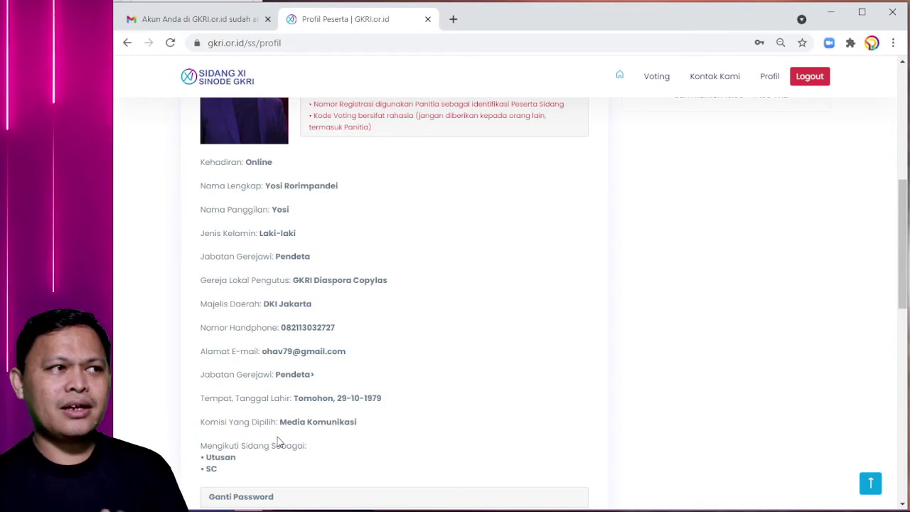
scroll(332, 400, up, 4)
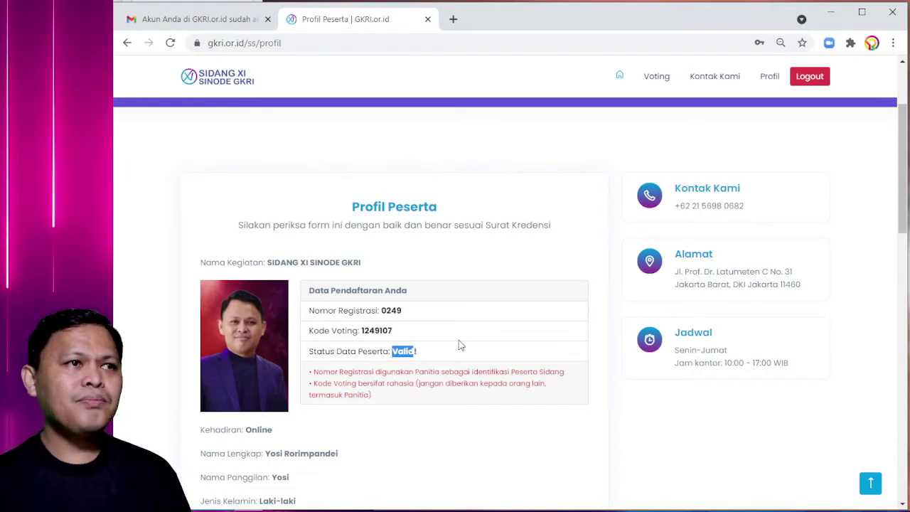
scroll(455, 341, up, 2)
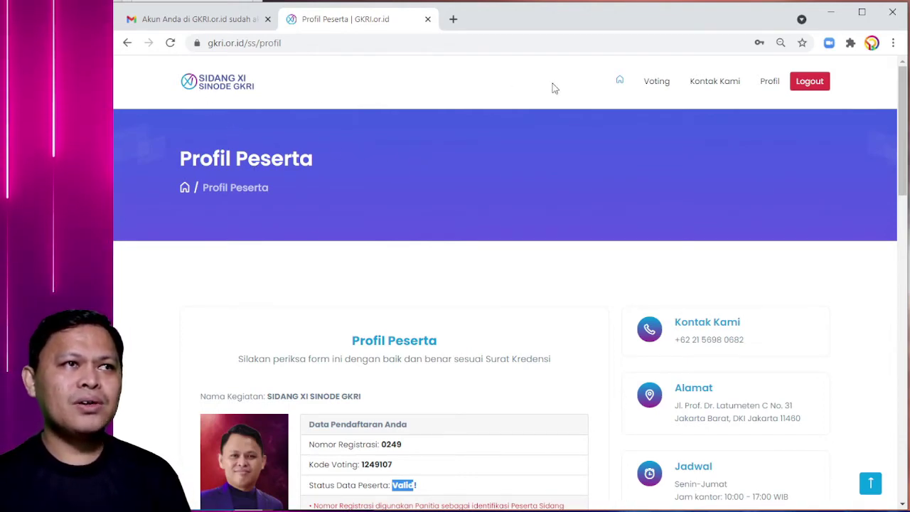
- Log out and reload the logged-out home page via the Sidang XI Sinode GKRI logo
click(808, 86)
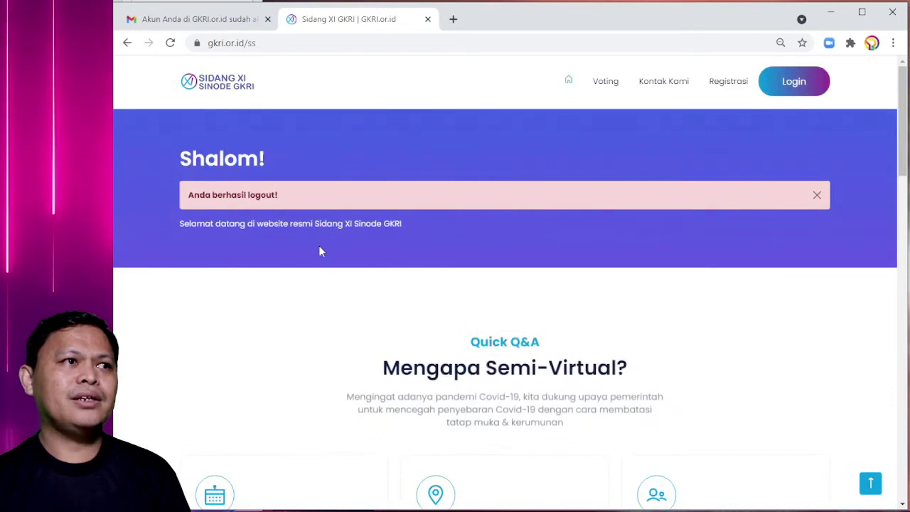
click(209, 94)
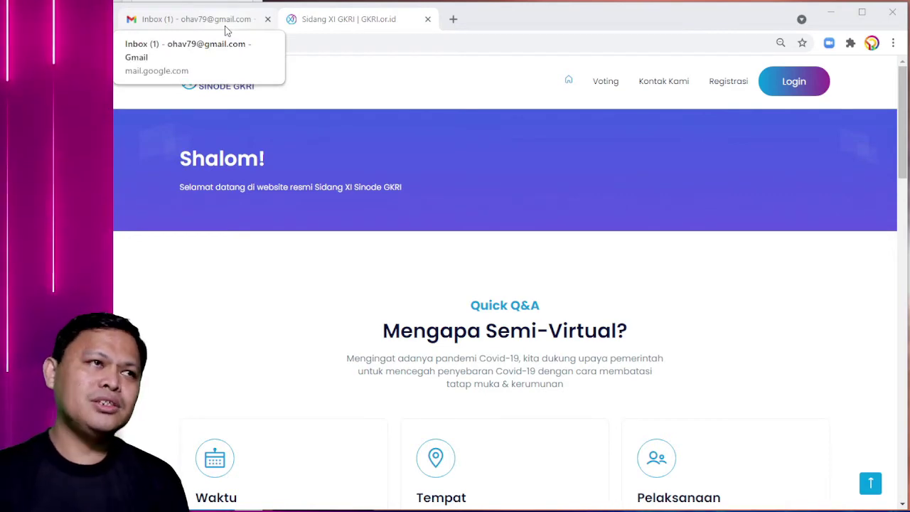
- Open the 'Aktifkan Akun Anda di GKRI.or.id' email and select its generated password
click(226, 31)
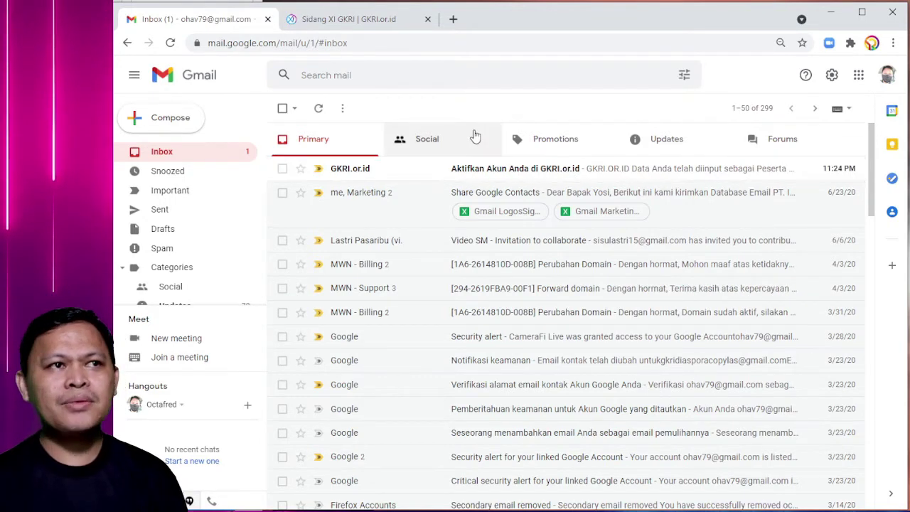
click(499, 175)
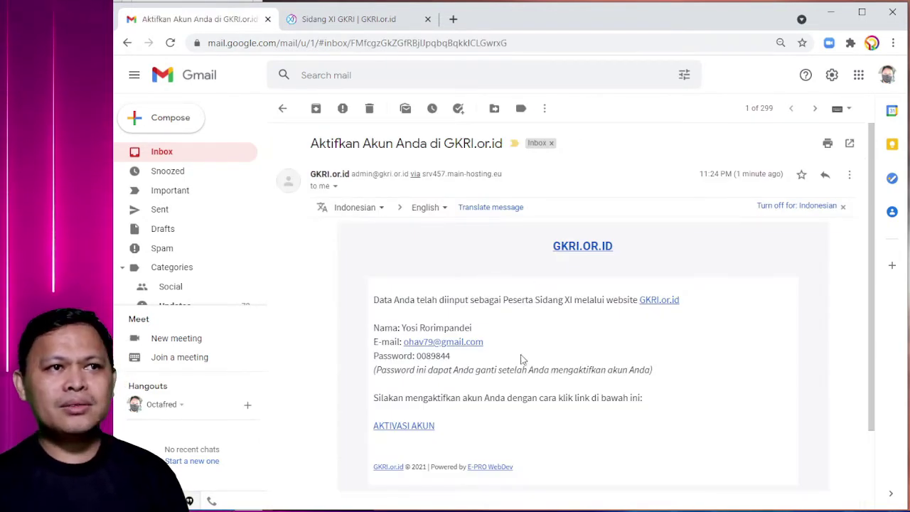
scroll(522, 291, down, 2)
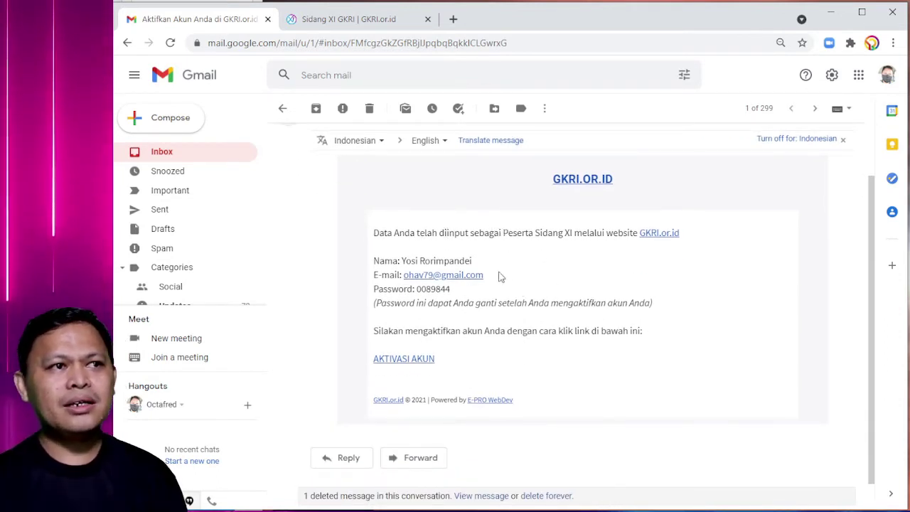
double_click(433, 289)
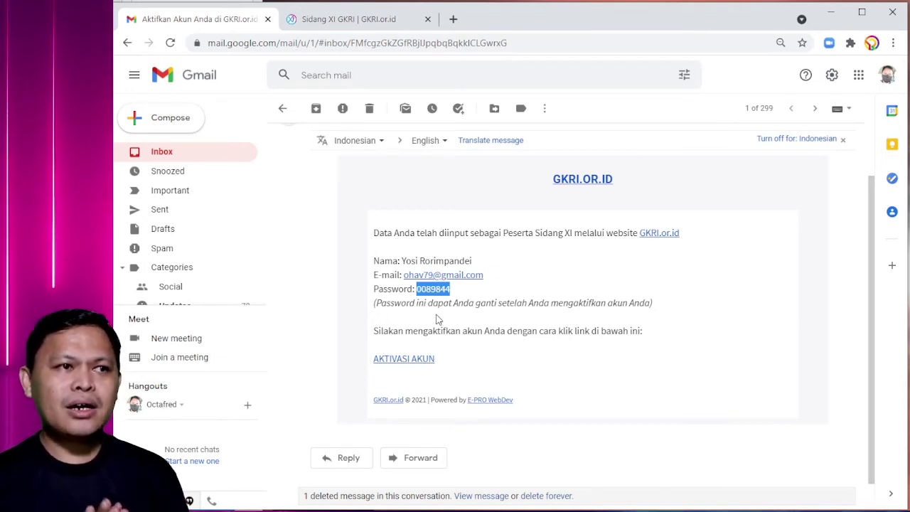
- Activate the account via AKTIVASI AKUN, then enter the account e-mail on the Halaman Login page
click(404, 360)
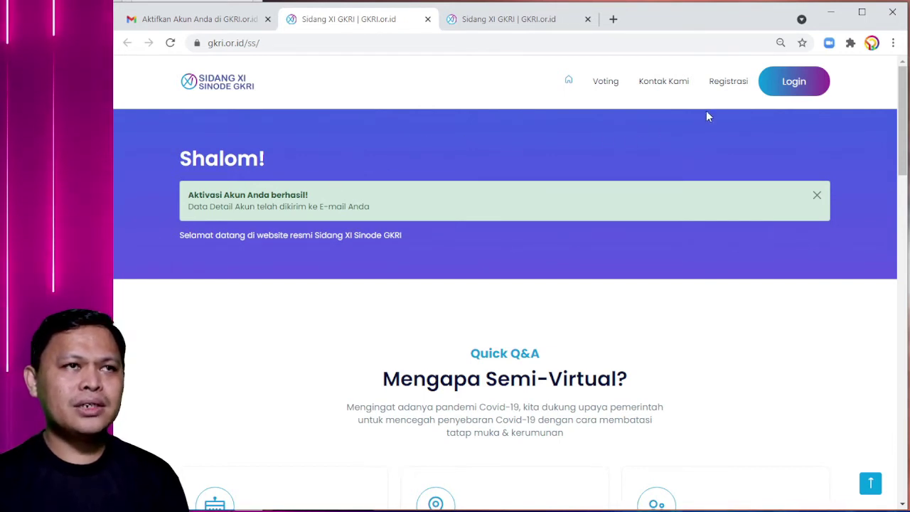
click(787, 85)
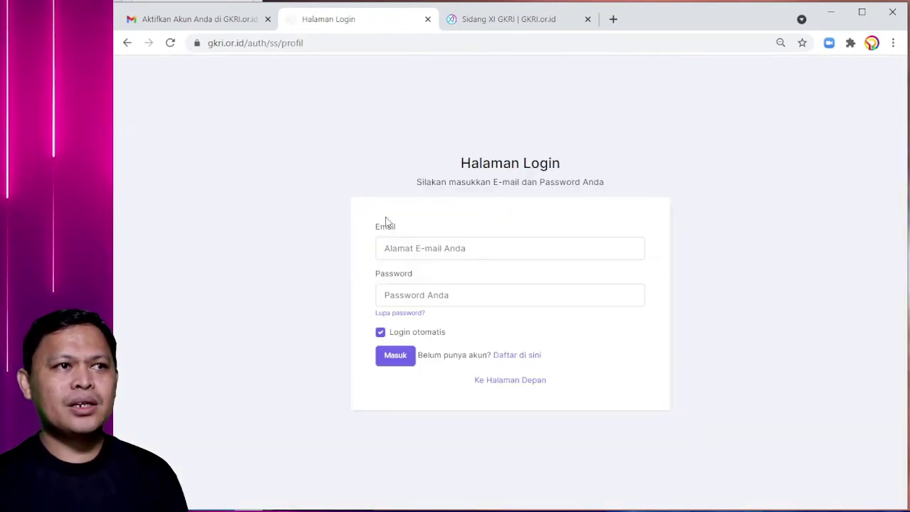
click(390, 247)
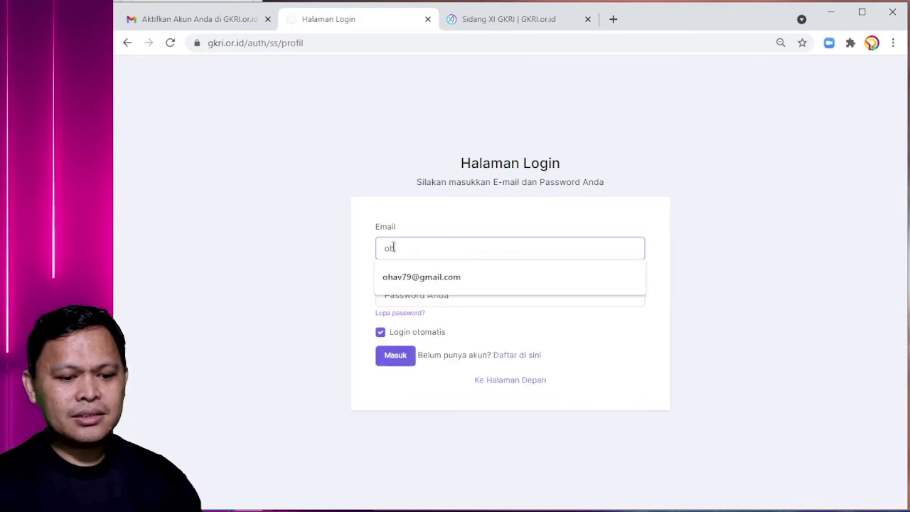
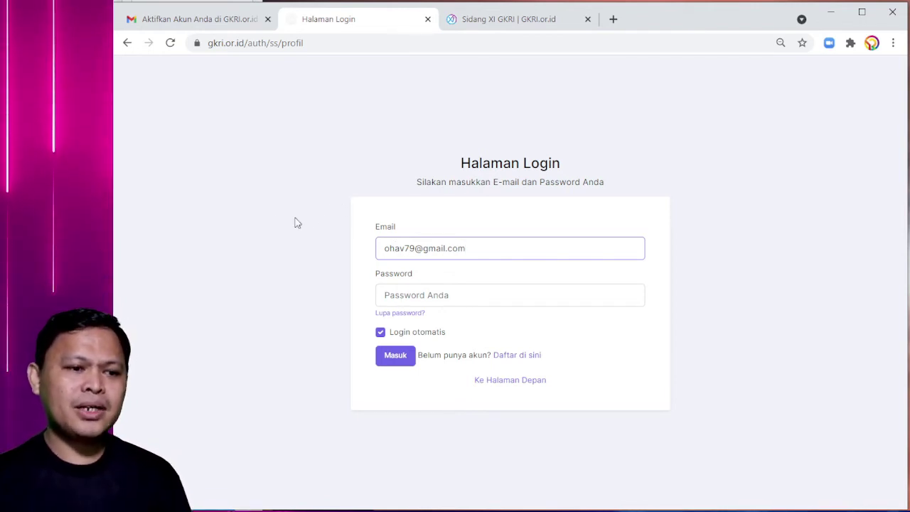
click(211, 24)
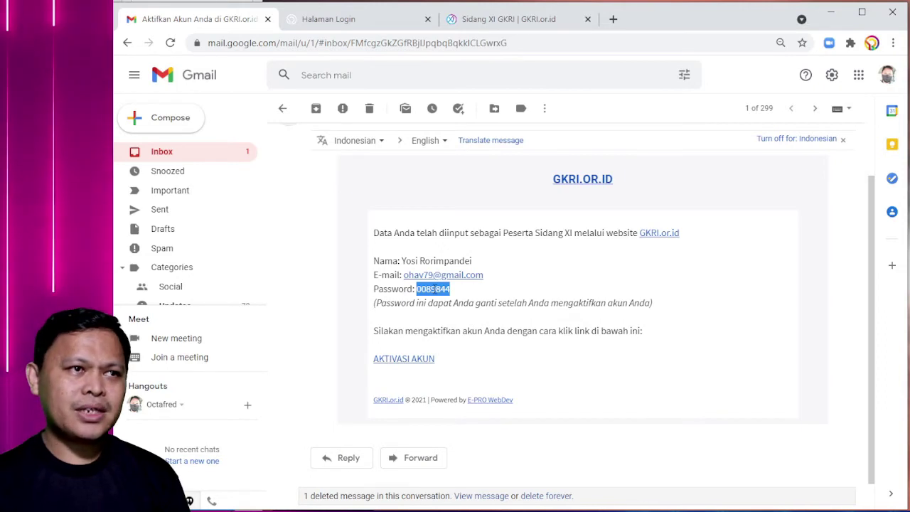
- Copy the generated password from the Gmail activation email
right_click(455, 294)
click(473, 299)
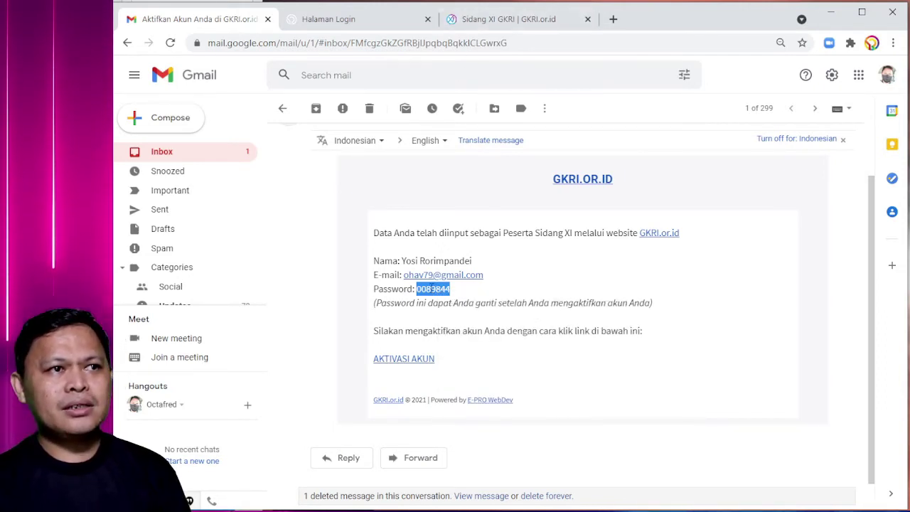
click(431, 288)
double_click(431, 288)
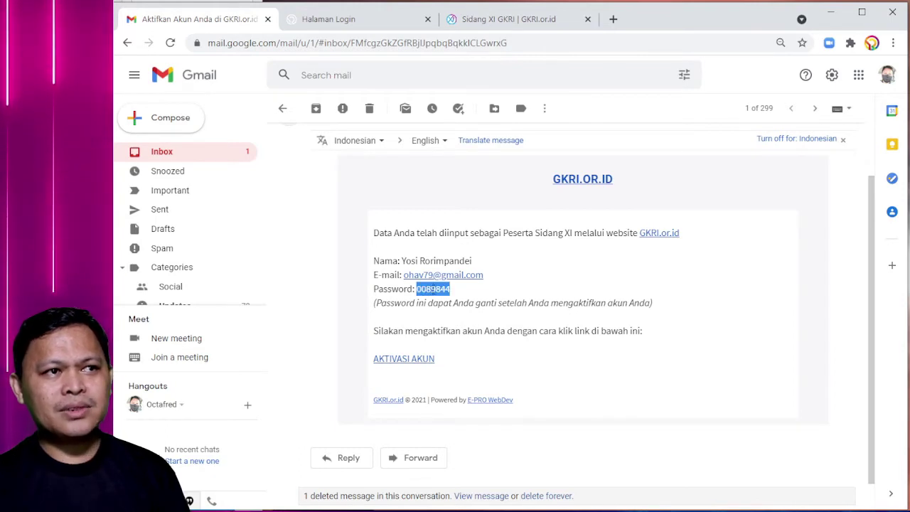
right_click(433, 289)
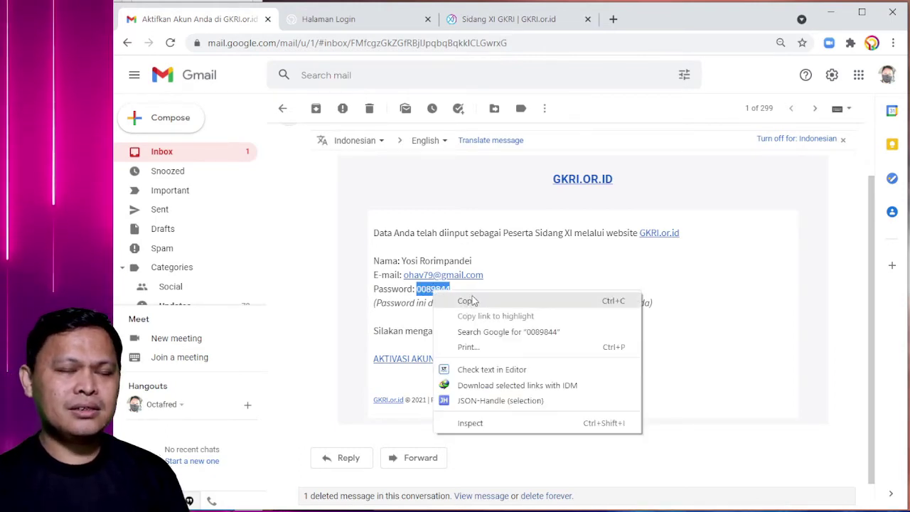
click(498, 302)
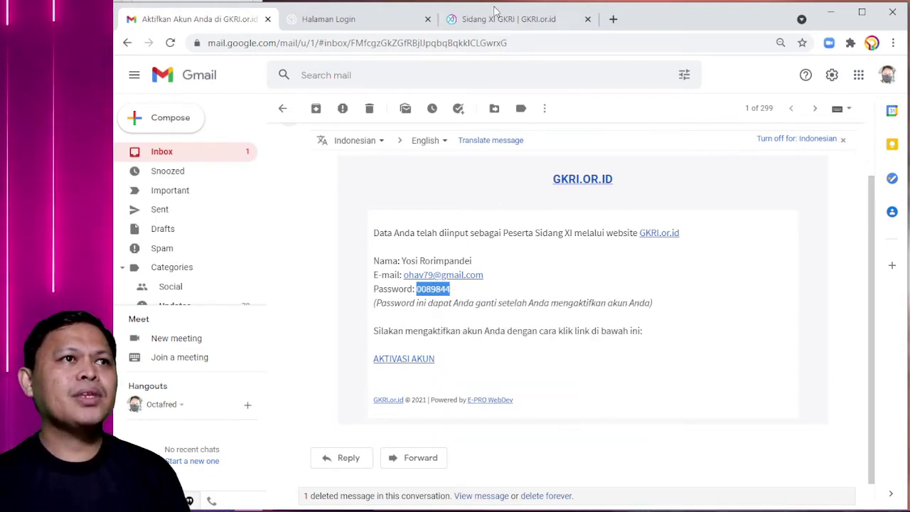
- Paste the password as plain text into the login form's Password field and sign in with Masuk
click(330, 23)
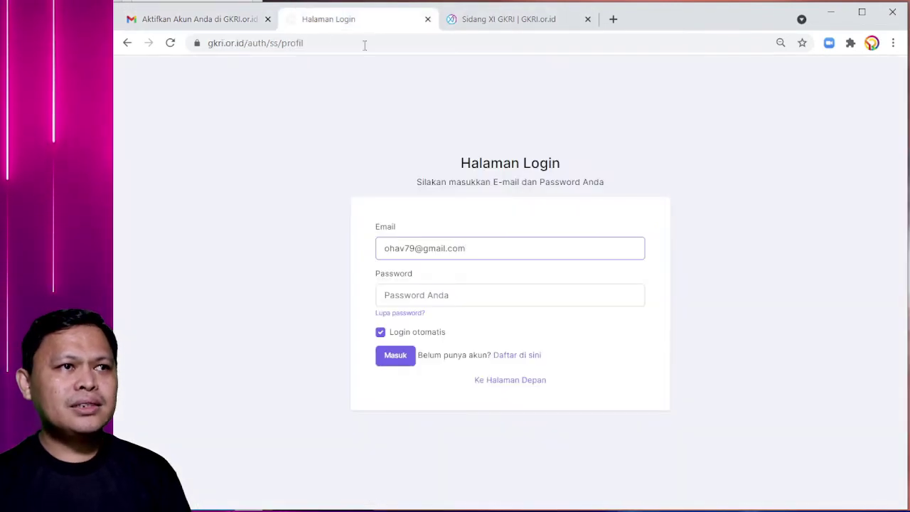
click(414, 298)
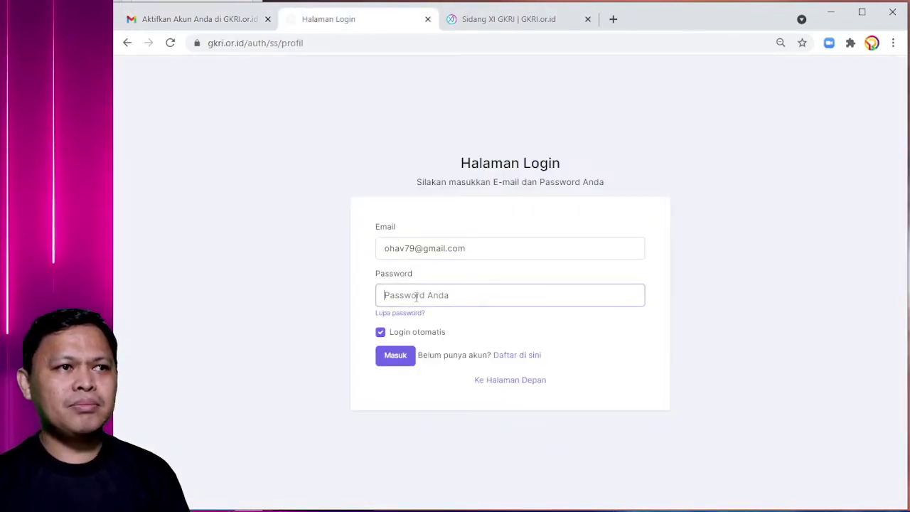
right_click(416, 298)
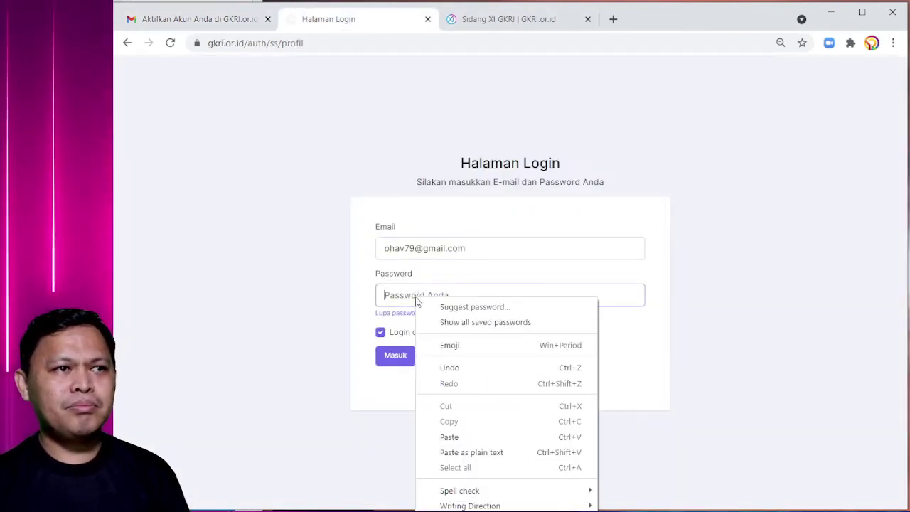
click(470, 454)
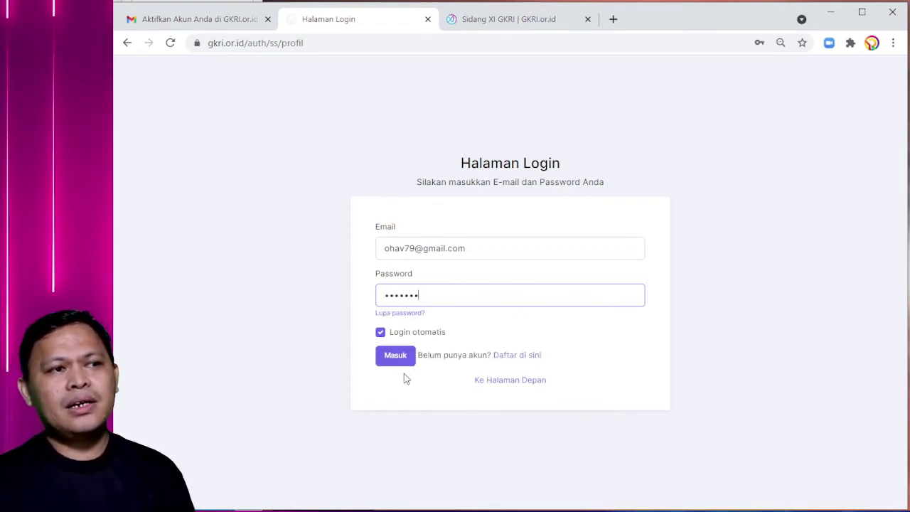
click(396, 357)
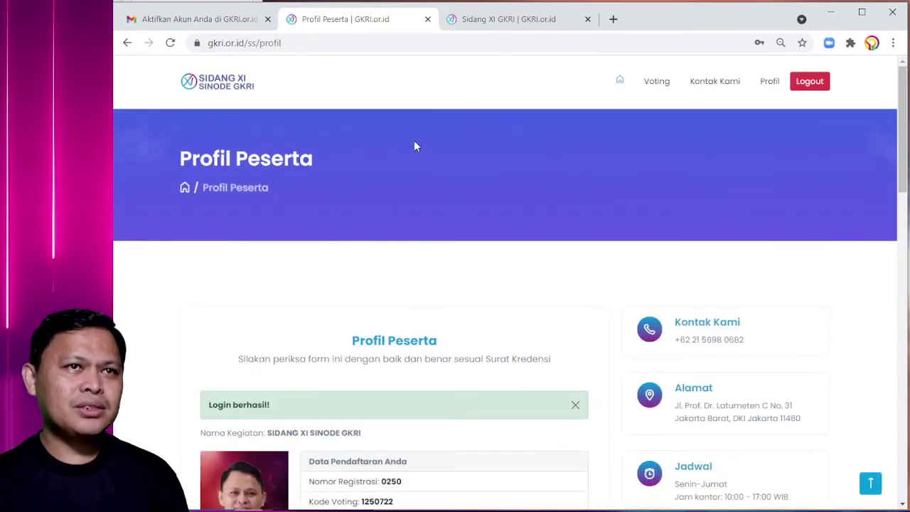
- Close the 'Login berhasil!' notice on Profil Peserta and go to the home page greeting the participant
scroll(354, 240, down, 3)
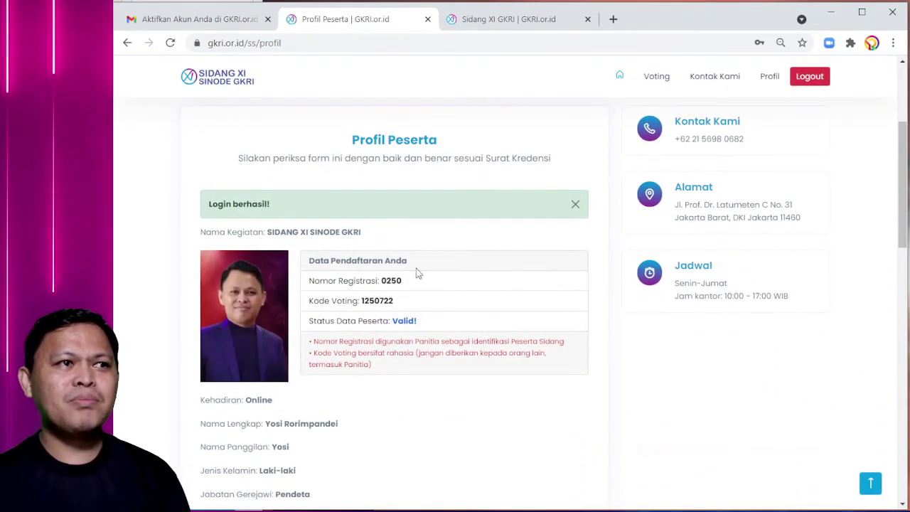
scroll(319, 272, down, 4)
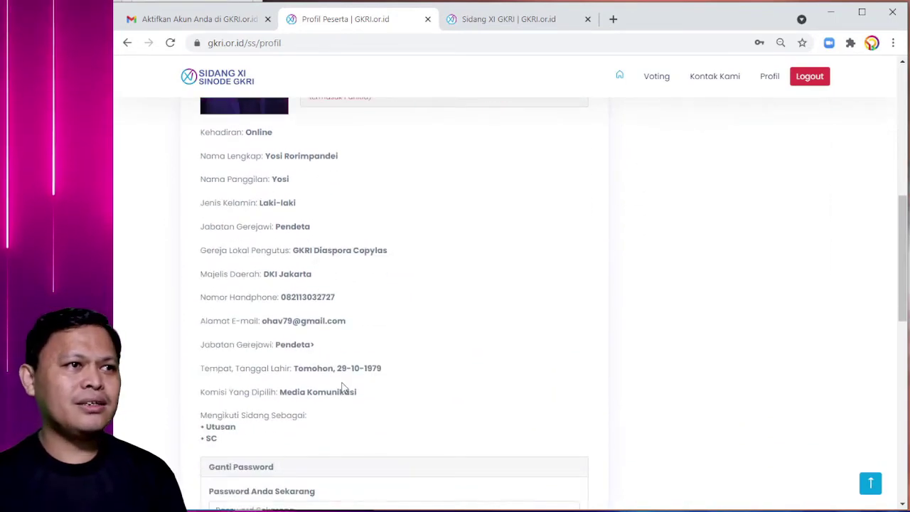
scroll(409, 303, up, 4)
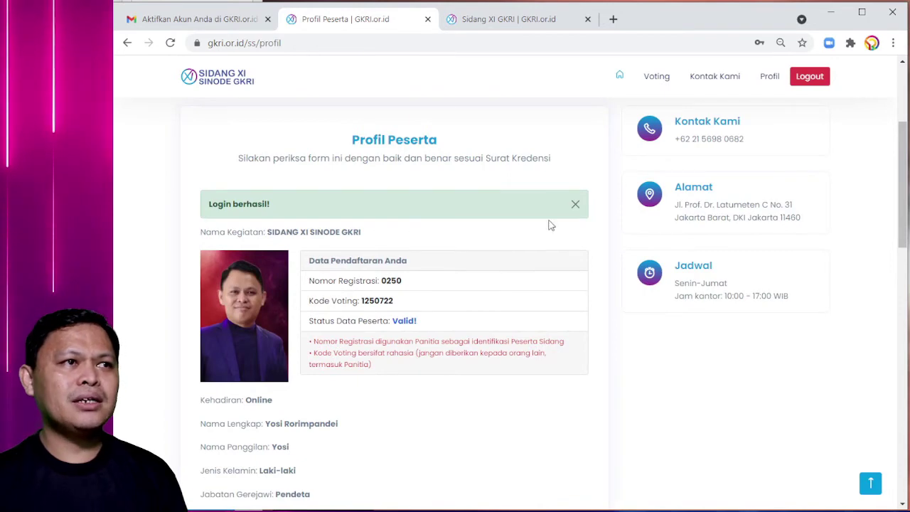
click(575, 204)
scroll(391, 242, down, 2)
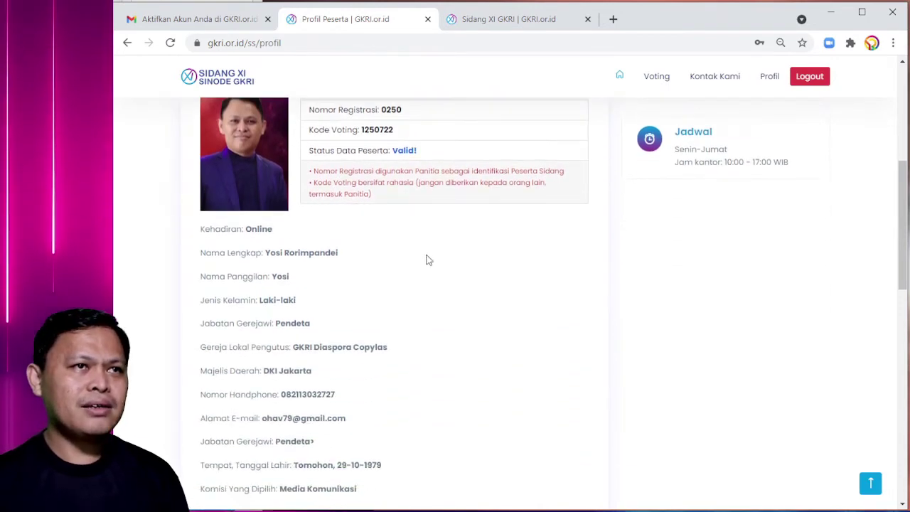
scroll(427, 258, up, 3)
scroll(417, 252, up, 2)
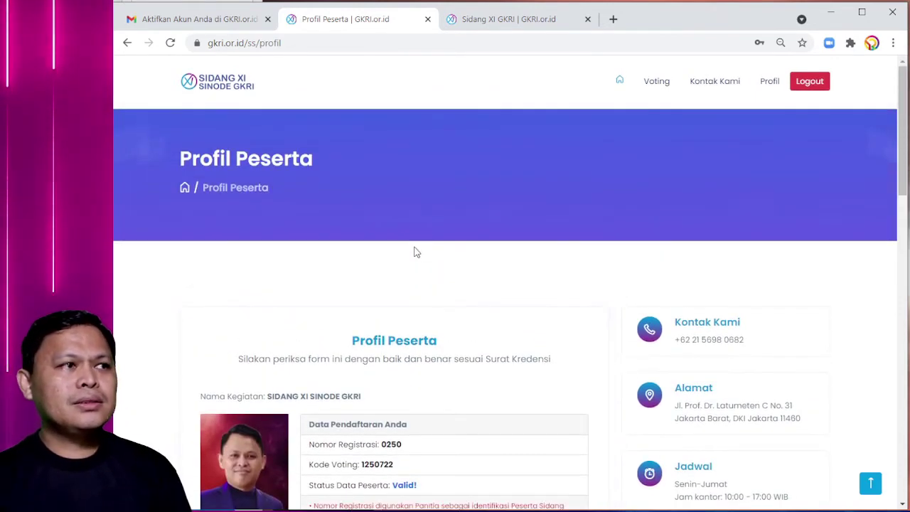
scroll(415, 252, down, 2)
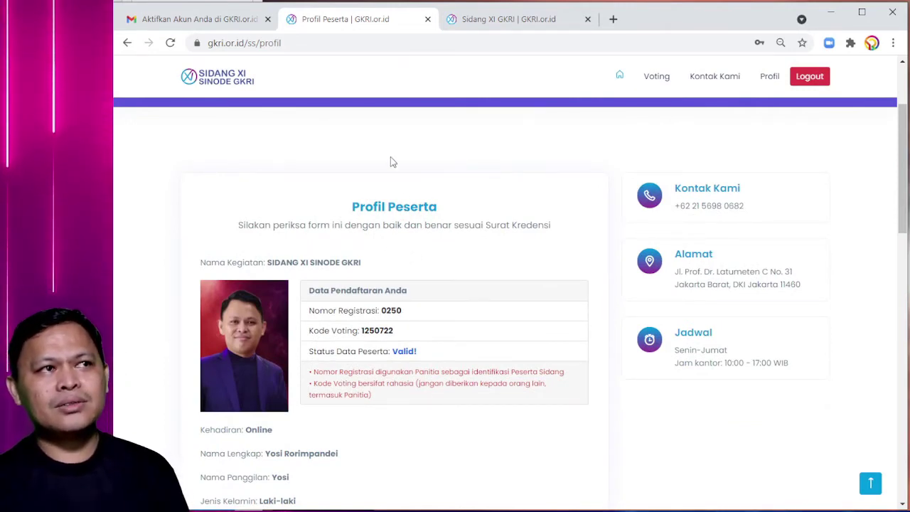
click(222, 80)
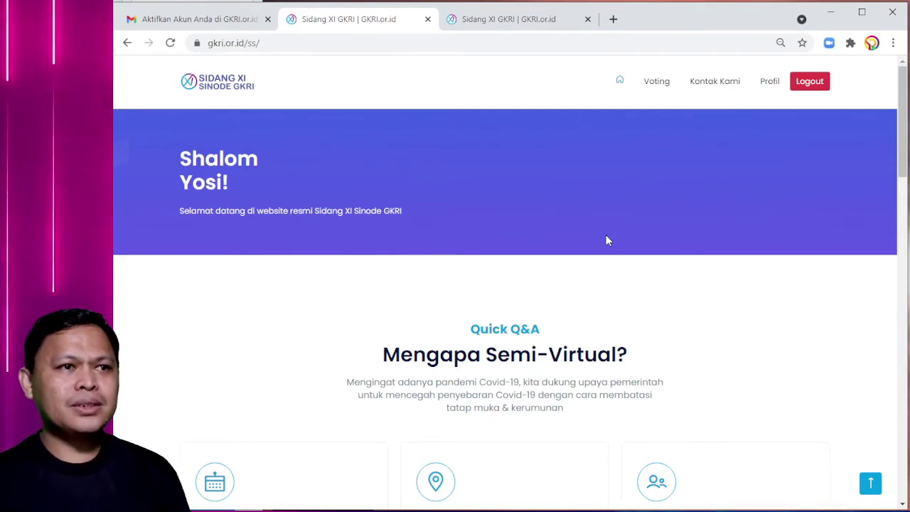
- Close the extra Sidang XI GKRI tab and log out of the participant account
click(196, 19)
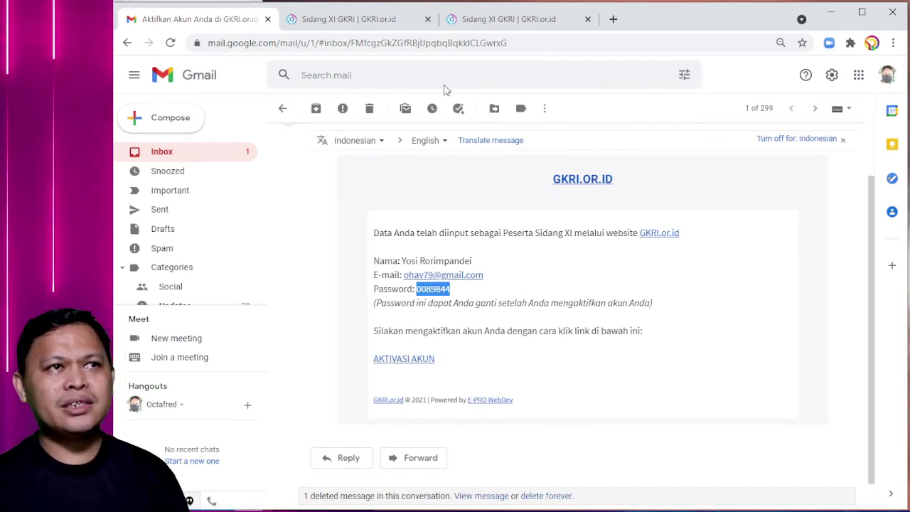
click(382, 21)
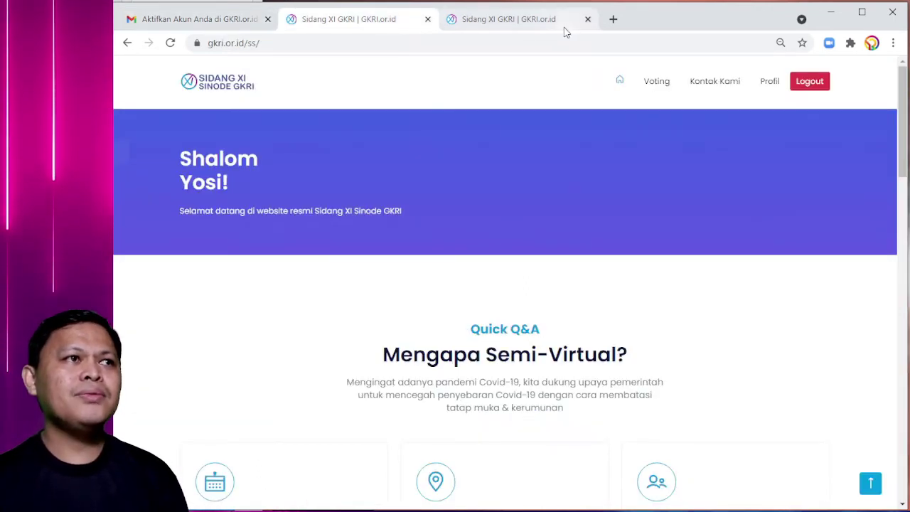
click(587, 19)
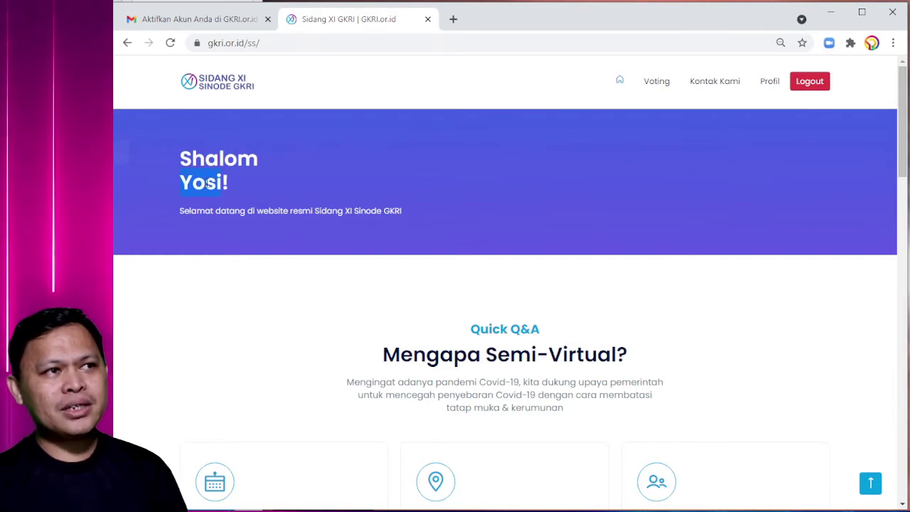
click(246, 183)
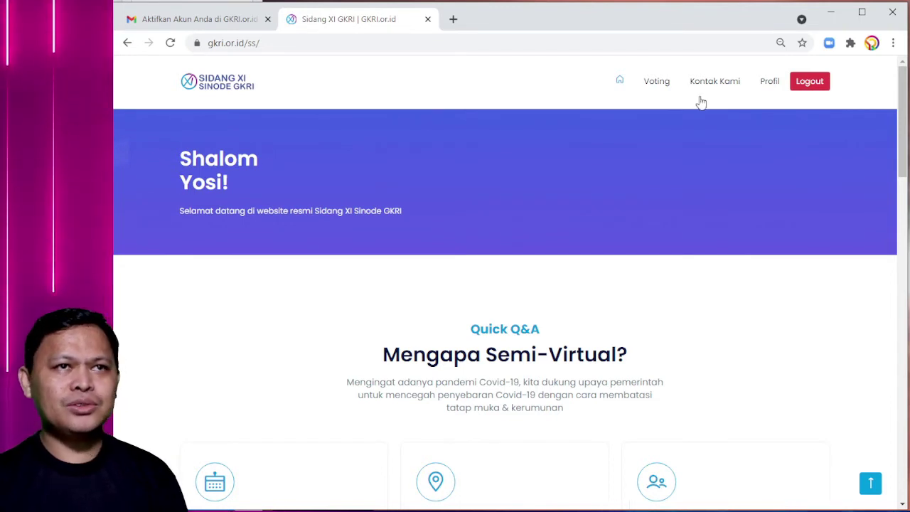
click(800, 90)
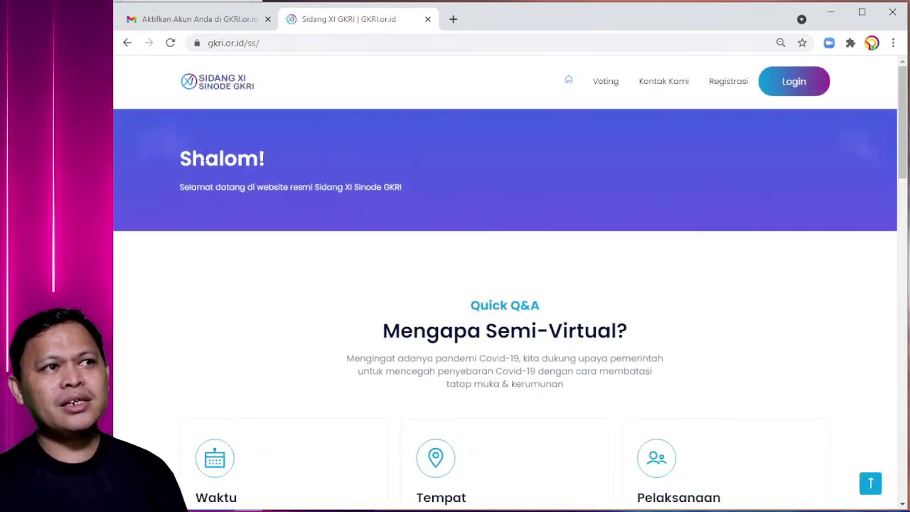
- Open the login page and fill in the saved account e-mail
click(795, 83)
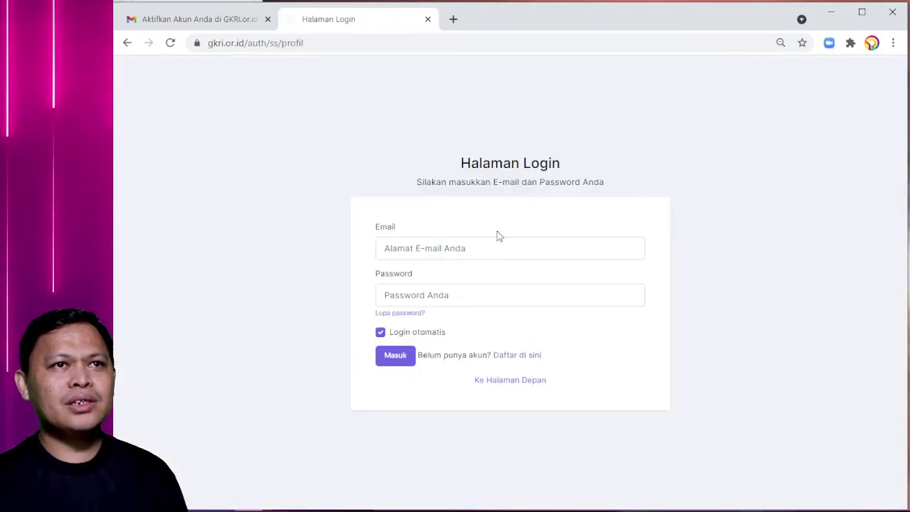
click(460, 248)
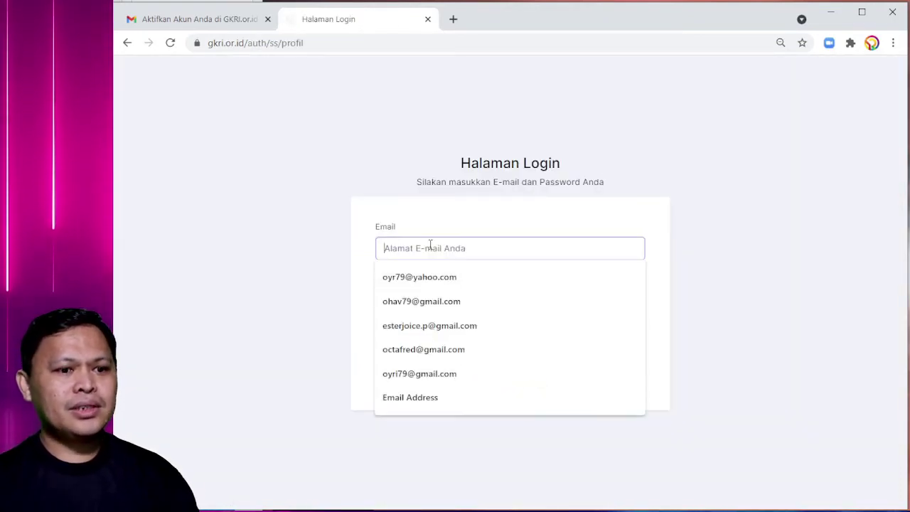
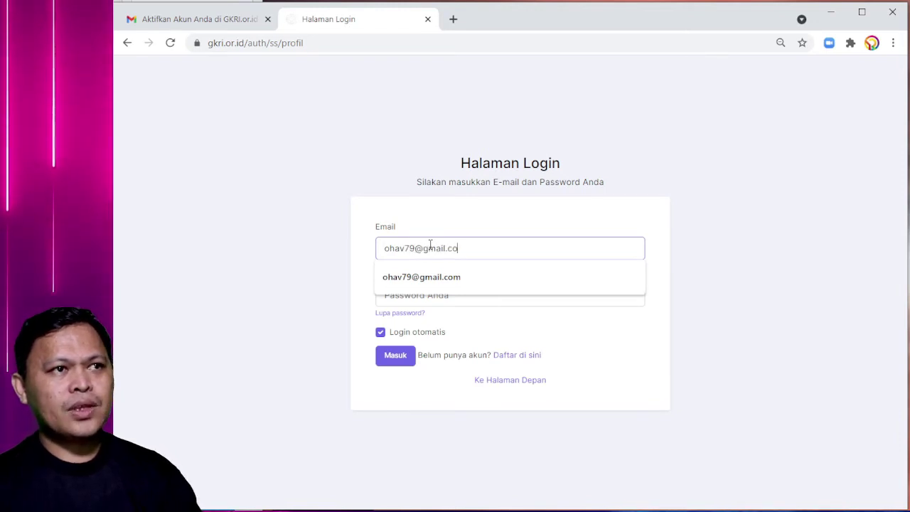
click(222, 27)
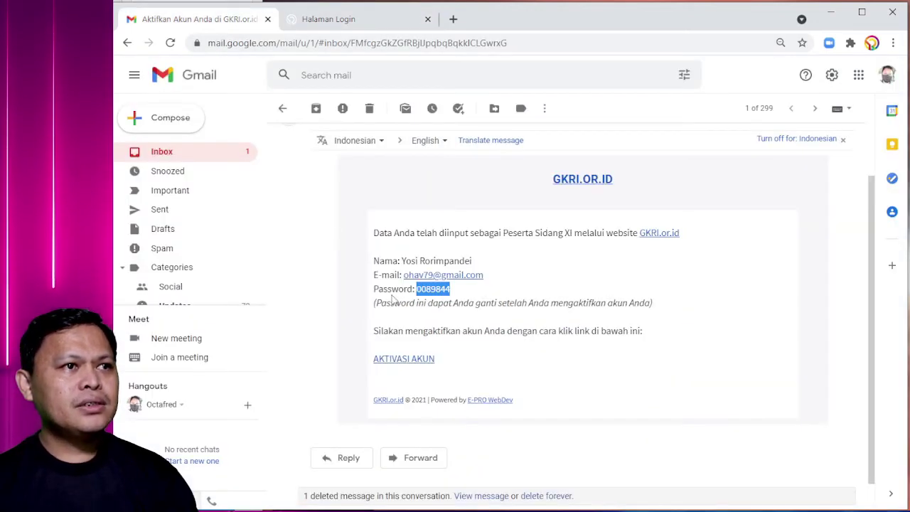
- Paste the activation-email password, sign in with Masuk, and return to the personalised home page
right_click(425, 288)
click(457, 299)
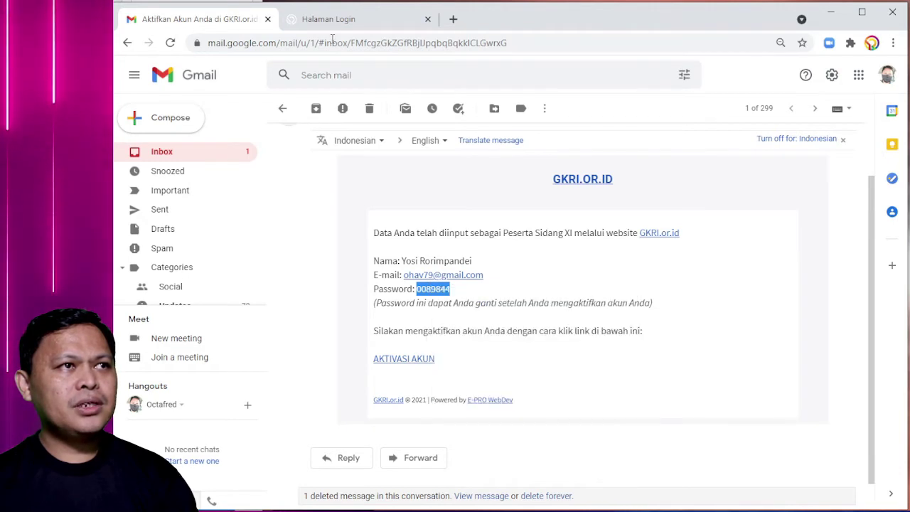
click(336, 19)
click(432, 297)
key(ctrl+v)
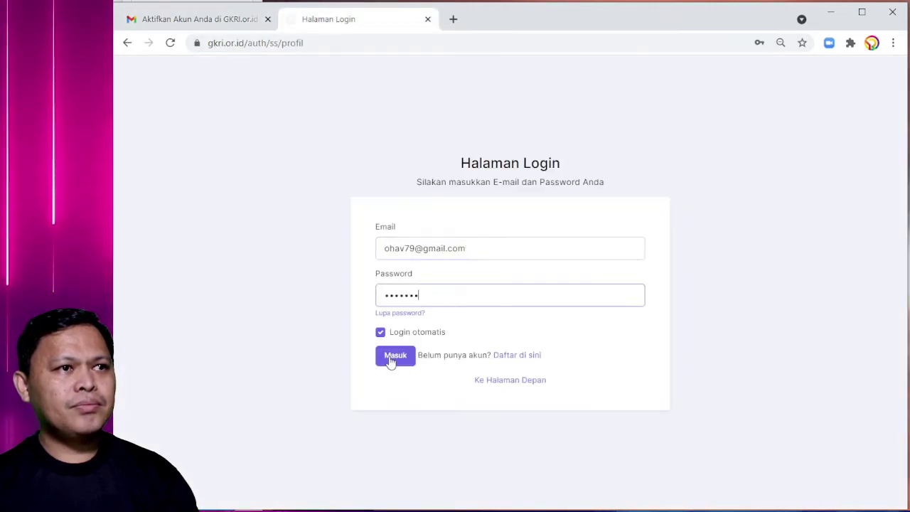
click(393, 357)
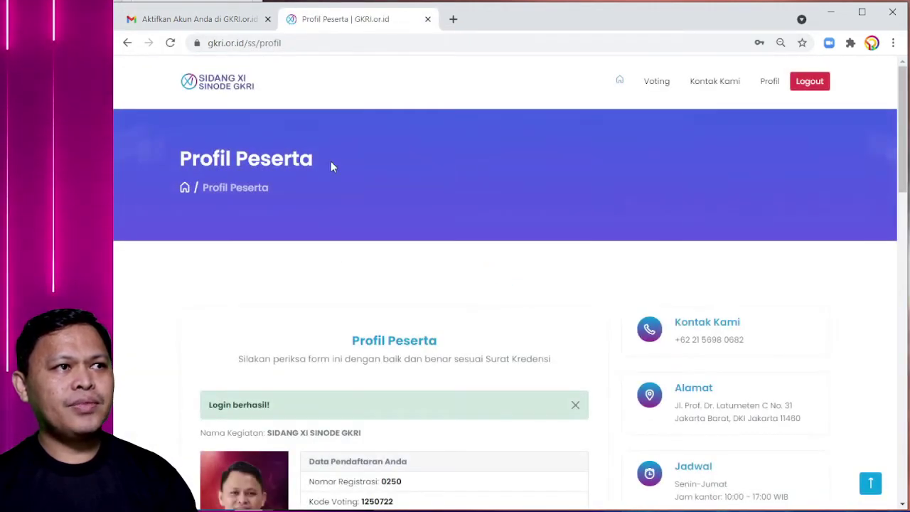
click(210, 91)
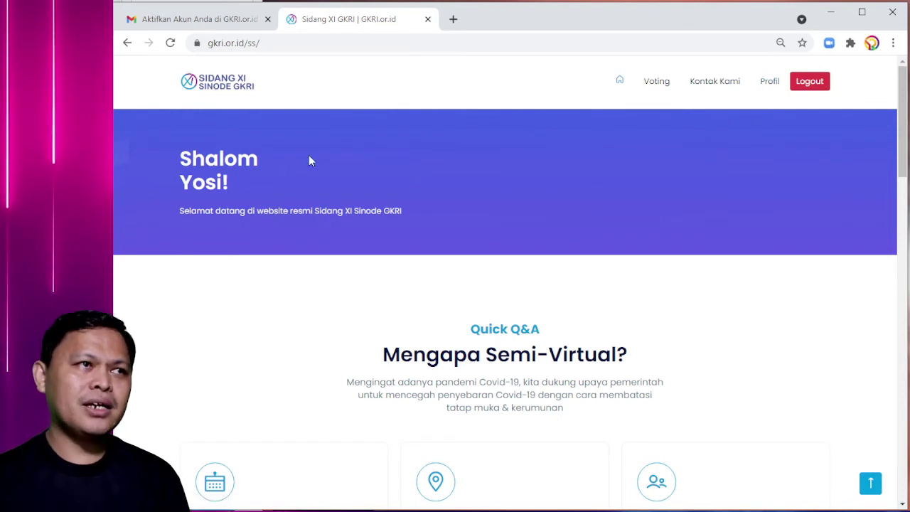
- On the Profil page's Ganti Password form, paste the current password copied from the activation e-mail
click(769, 83)
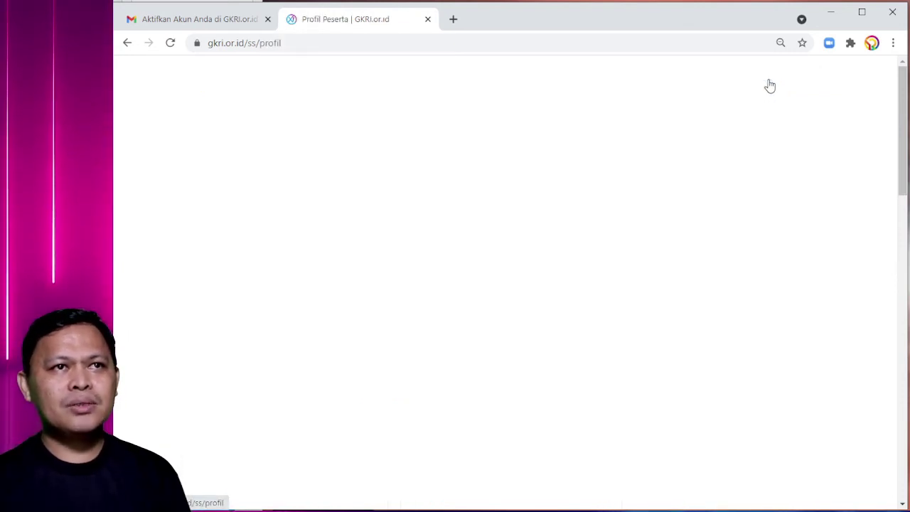
scroll(397, 247, down, 5)
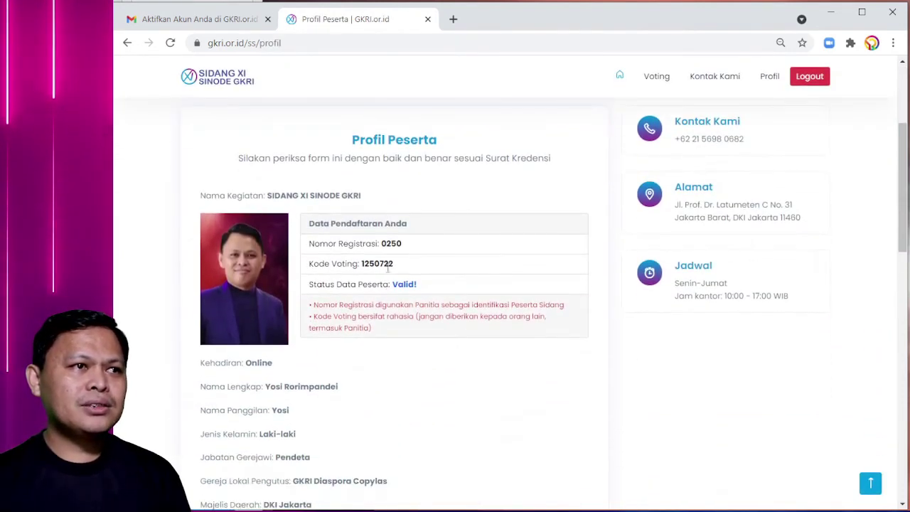
scroll(388, 284, down, 4)
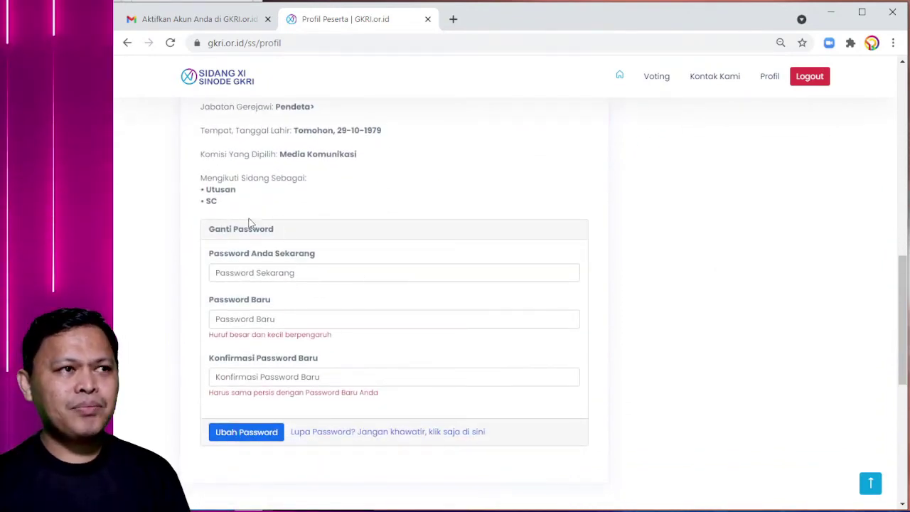
click(228, 273)
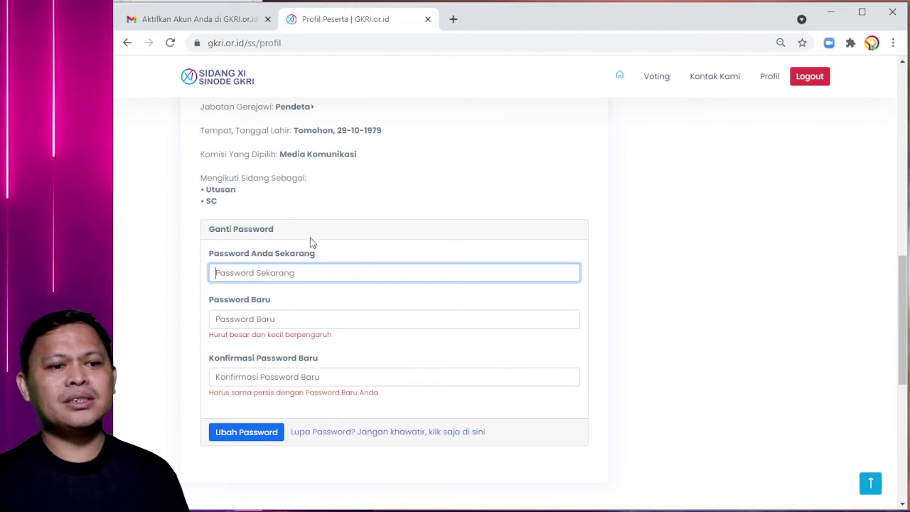
click(198, 19)
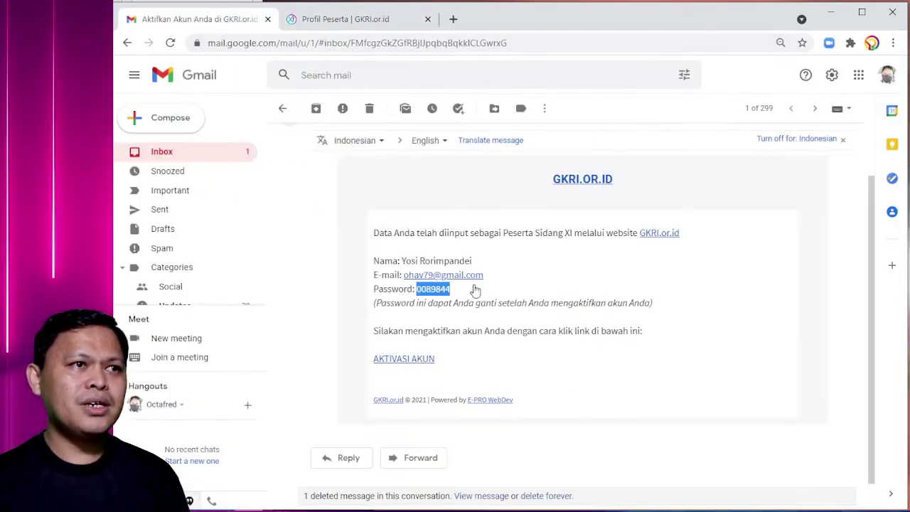
right_click(428, 291)
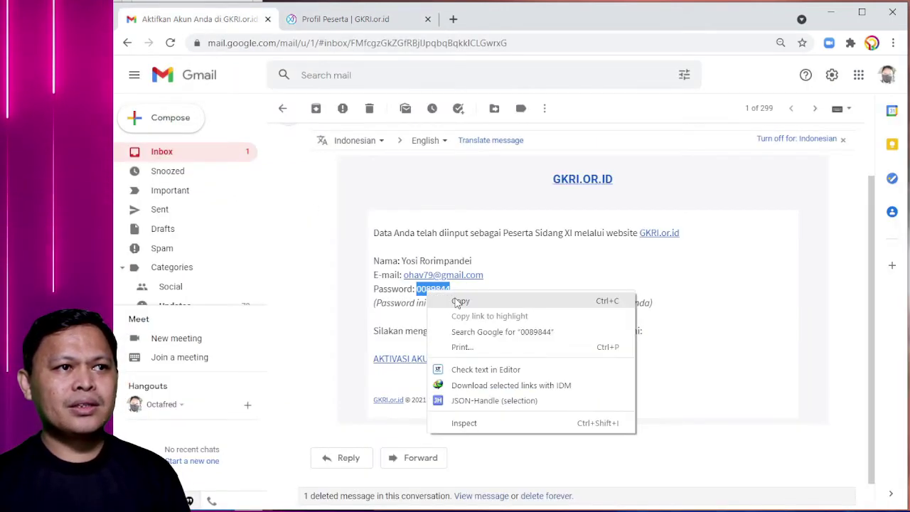
click(458, 301)
click(335, 21)
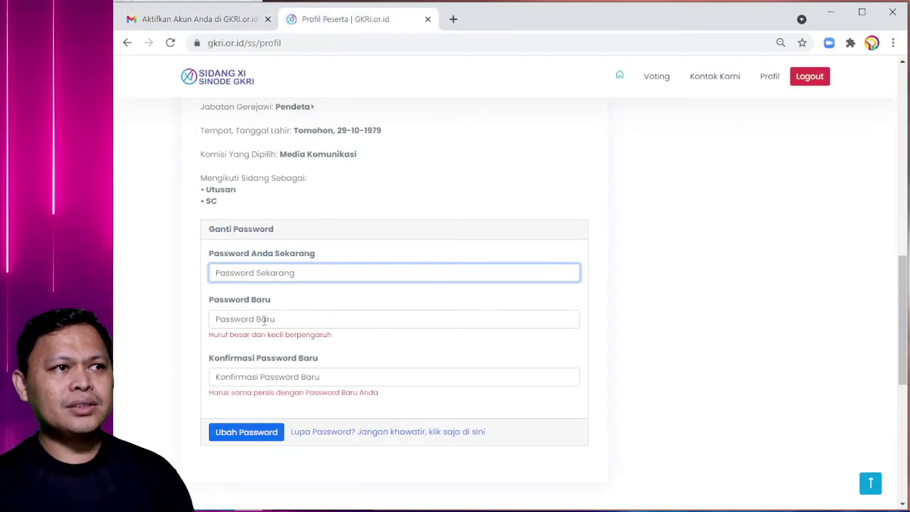
key(ctrl+v)
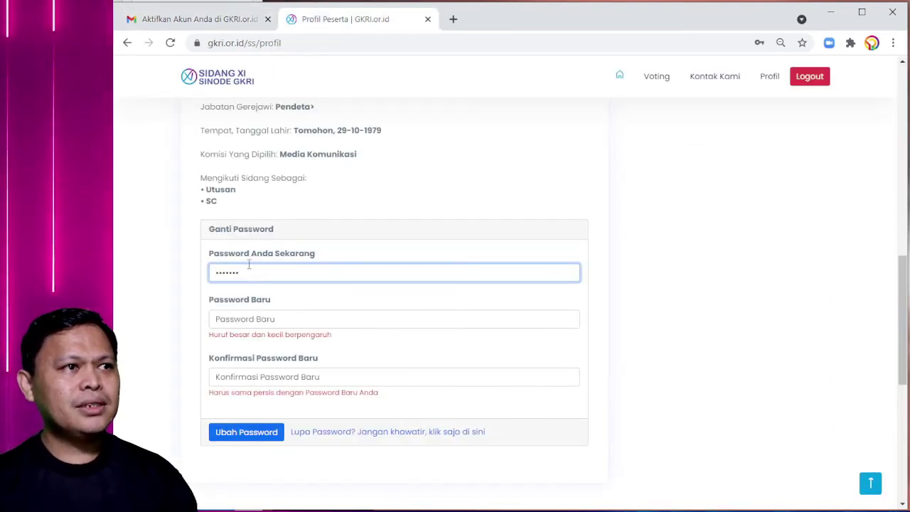
- Enter and confirm a new password, then submit it with Ubah Password
click(225, 322)
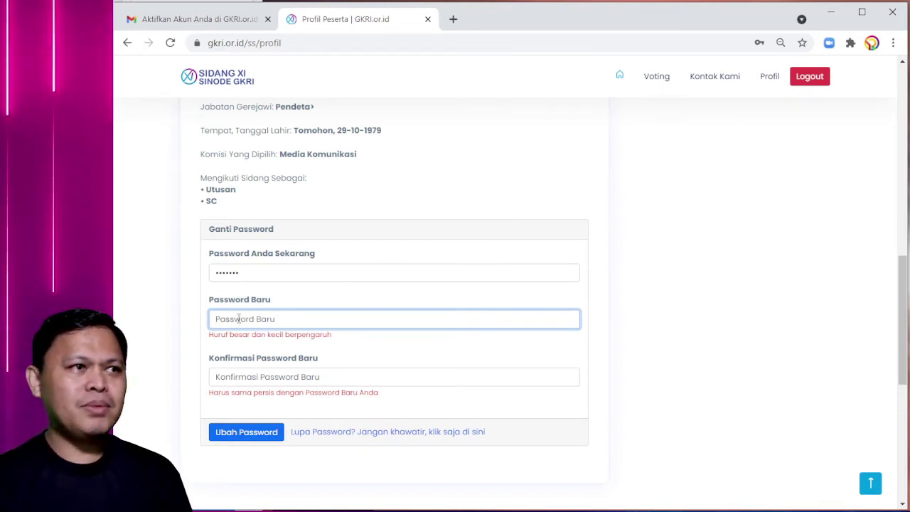
text(•••)
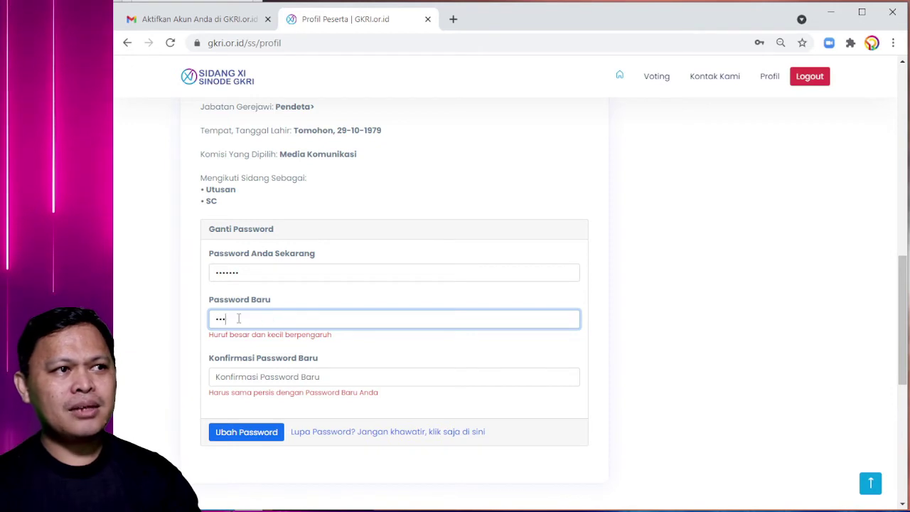
text(•••••••••••)
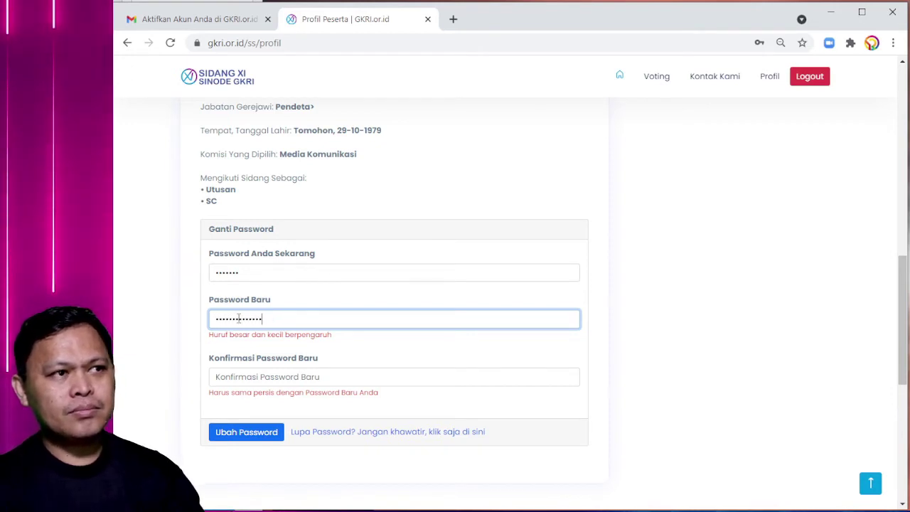
click(236, 377)
text(•••••)
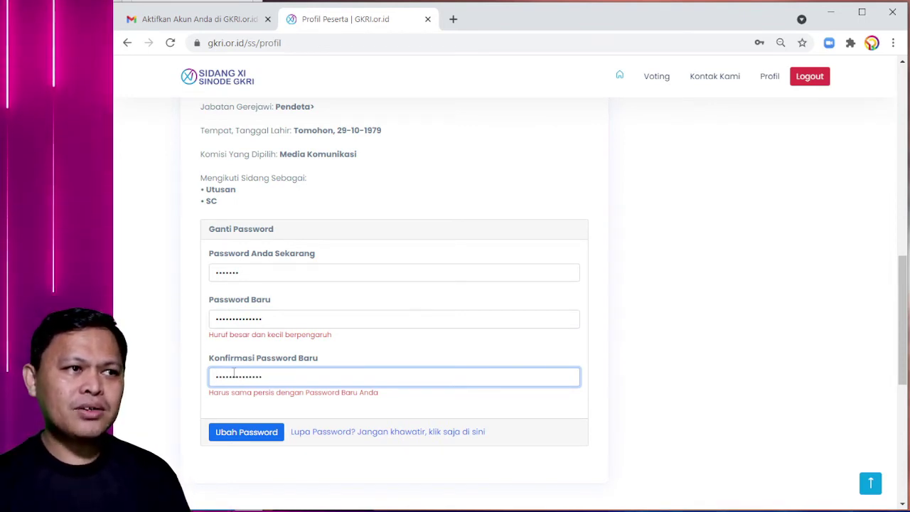
scroll(212, 320, down, 1)
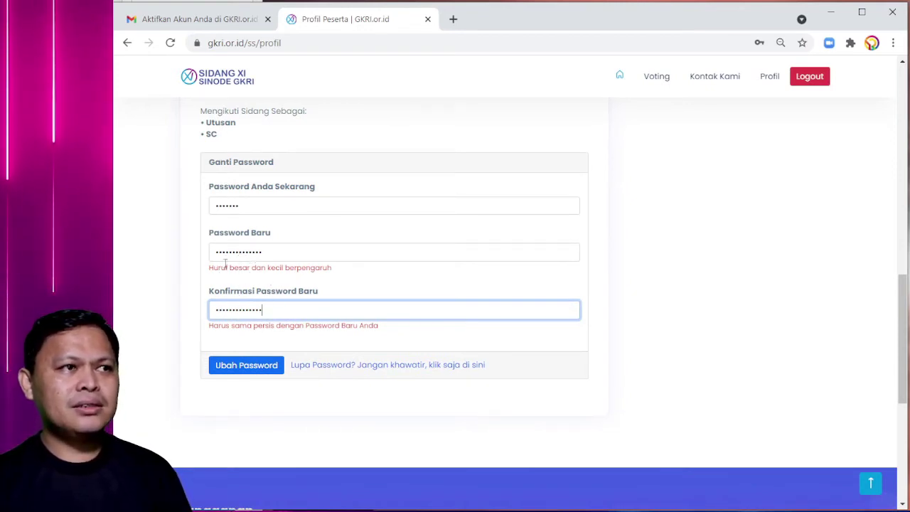
scroll(204, 307, up, 2)
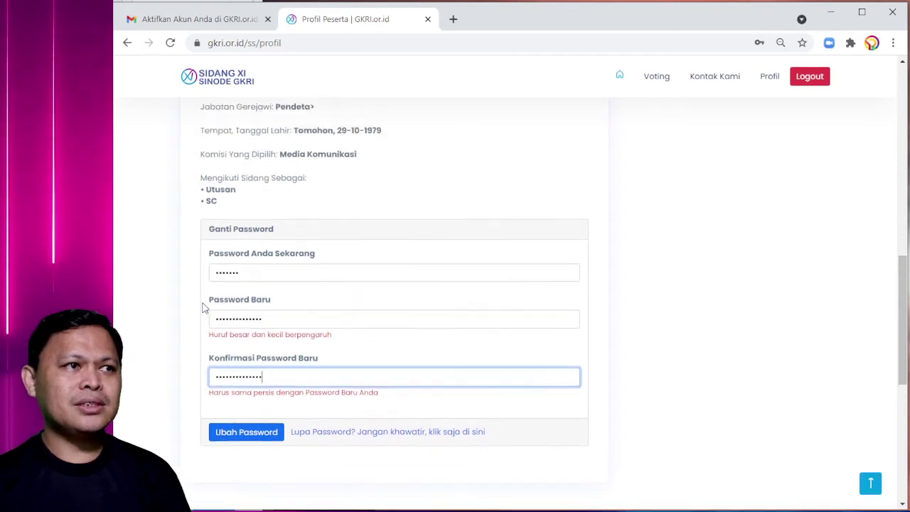
scroll(204, 307, down, 1)
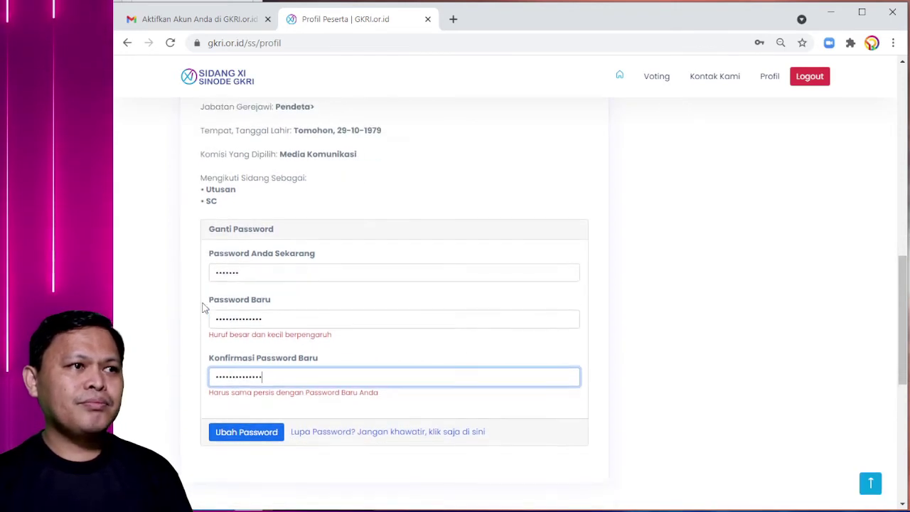
click(243, 436)
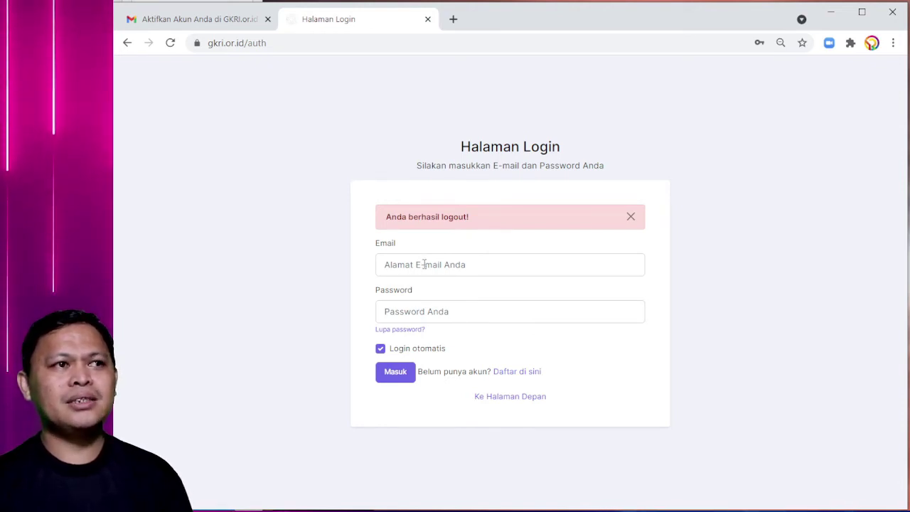
- Sign in on Halaman Login with the account e-mail and password using Masuk
click(424, 264)
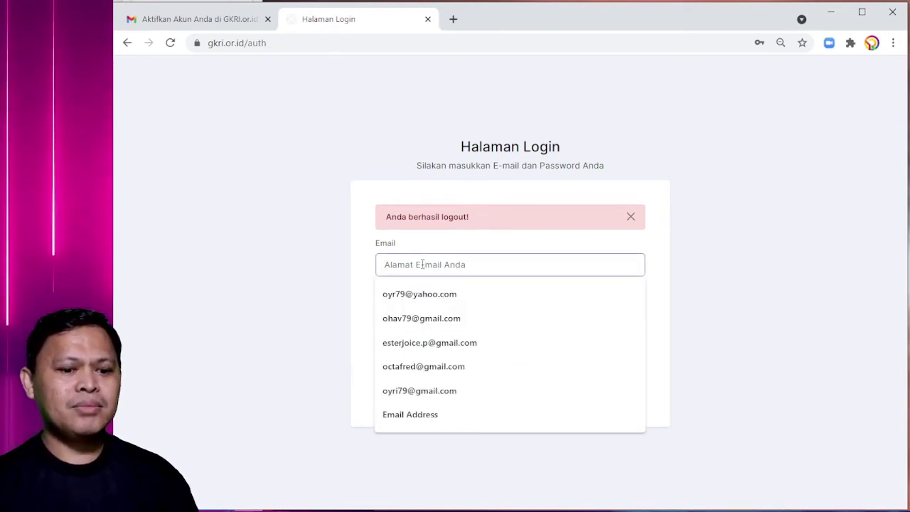
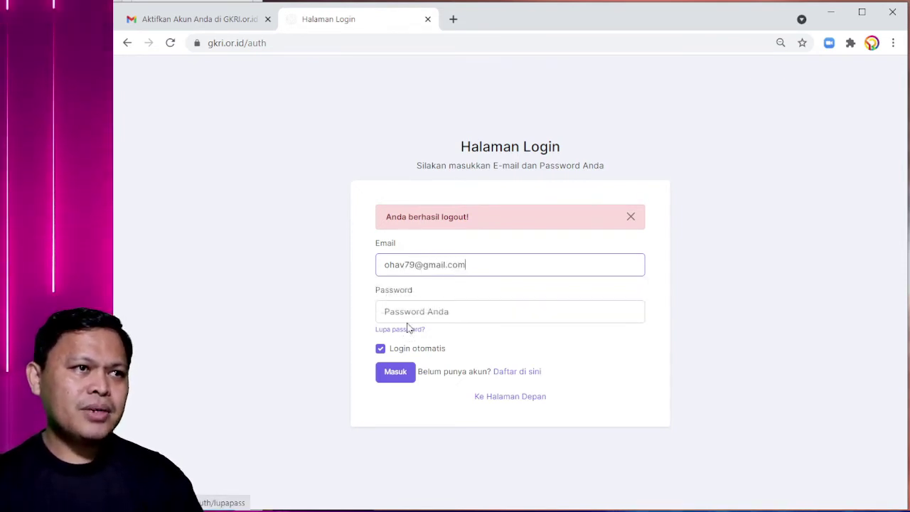
click(407, 316)
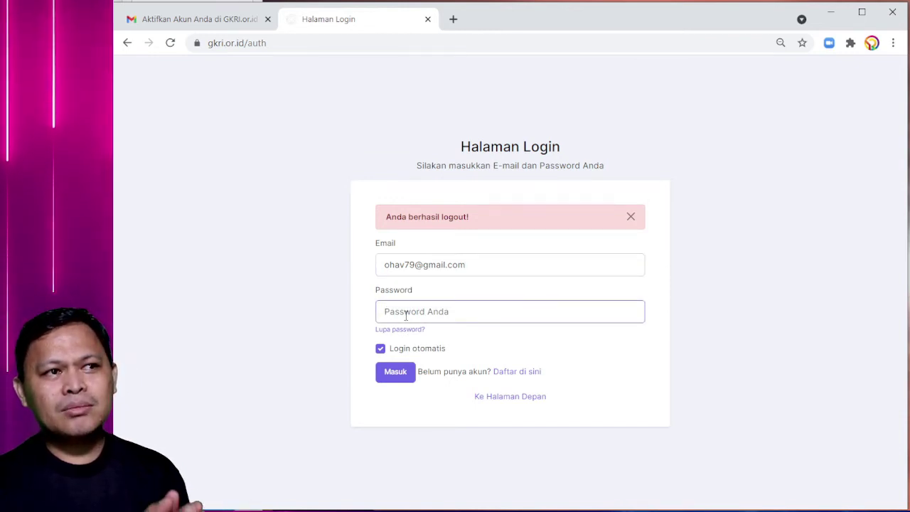
text(••)
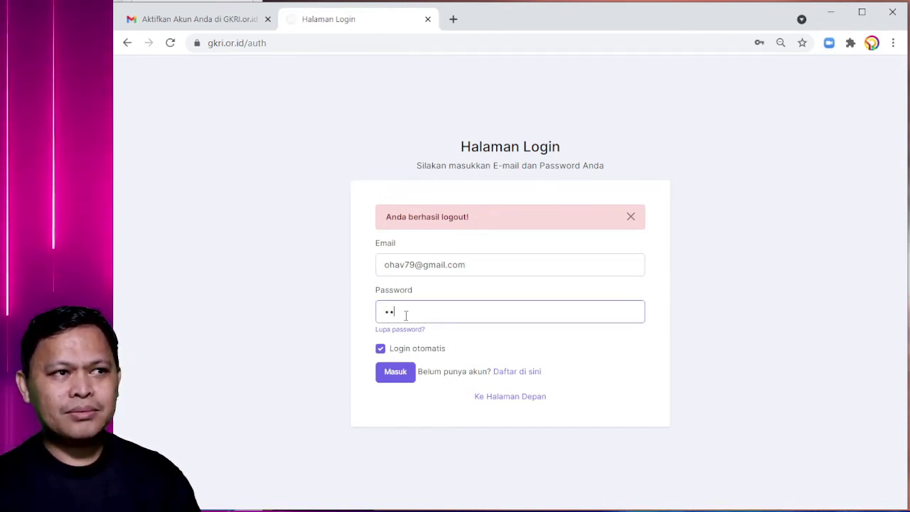
text(•••••••••)
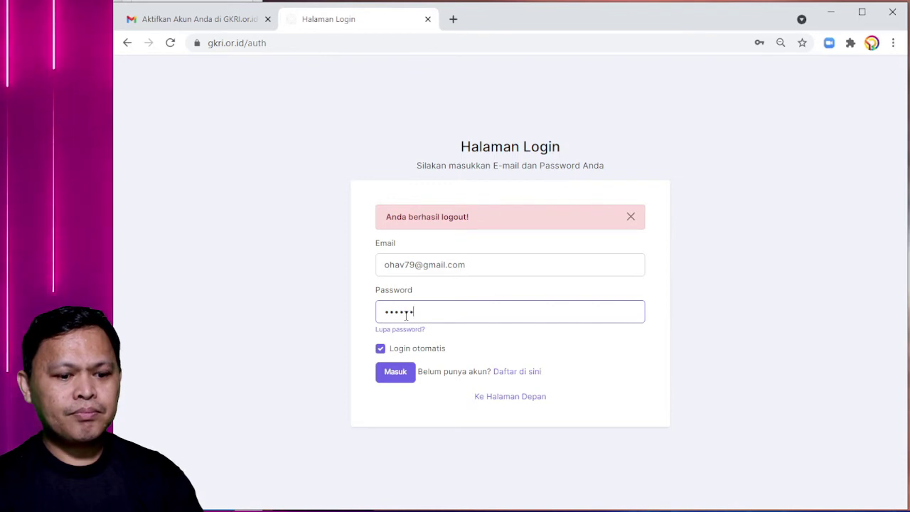
click(395, 377)
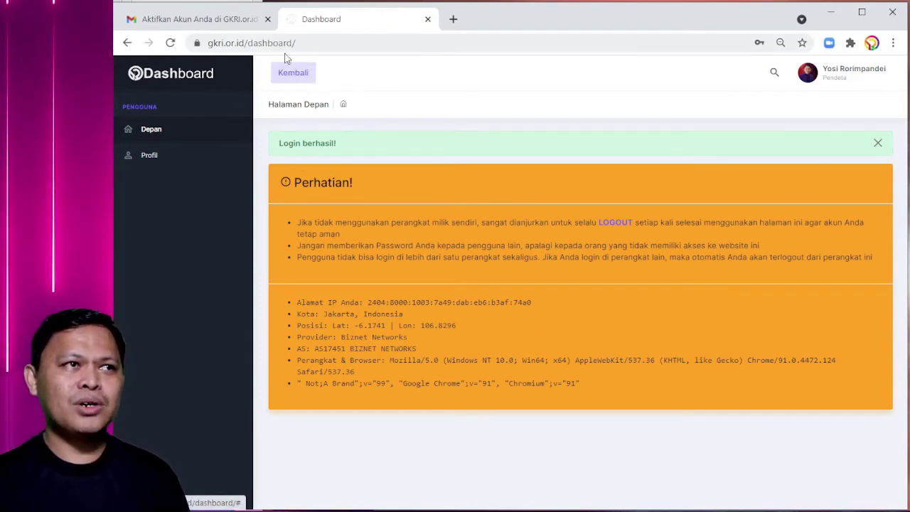
- Go to the Sidang XI site via Kembali, log out, and reload its home page
click(290, 75)
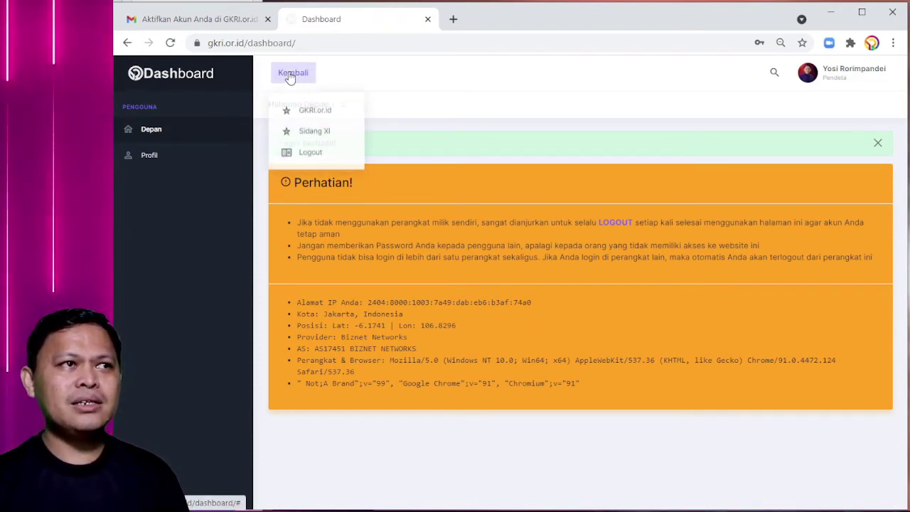
click(325, 133)
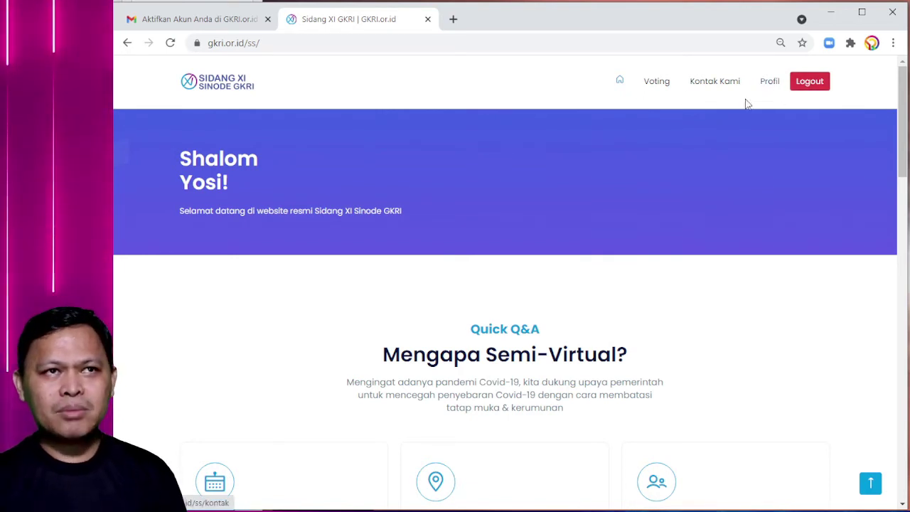
click(806, 83)
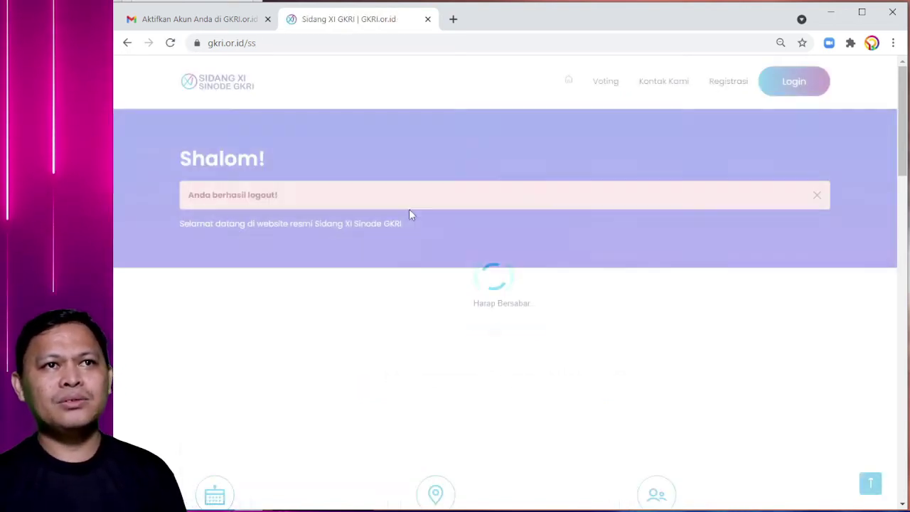
click(224, 84)
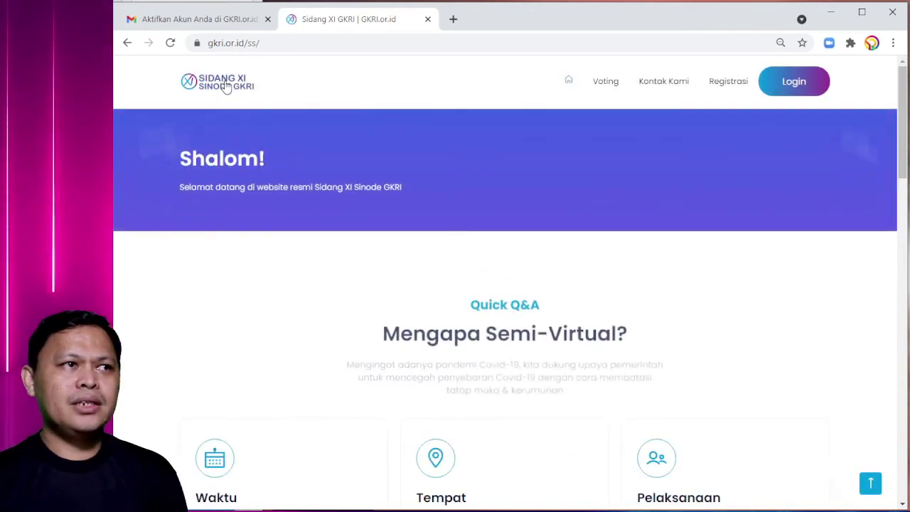
- Attempt a login with the account e-mail and a wrong three-character password
click(786, 87)
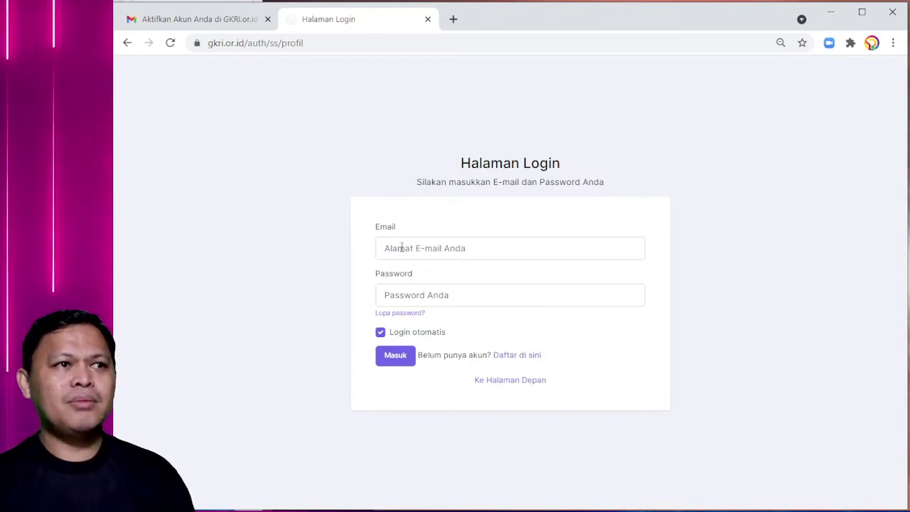
click(401, 247)
click(332, 240)
click(400, 248)
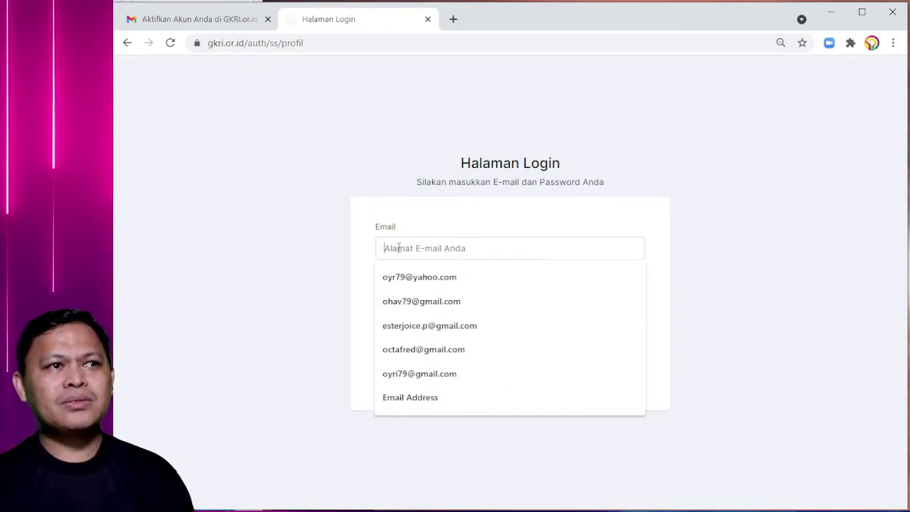
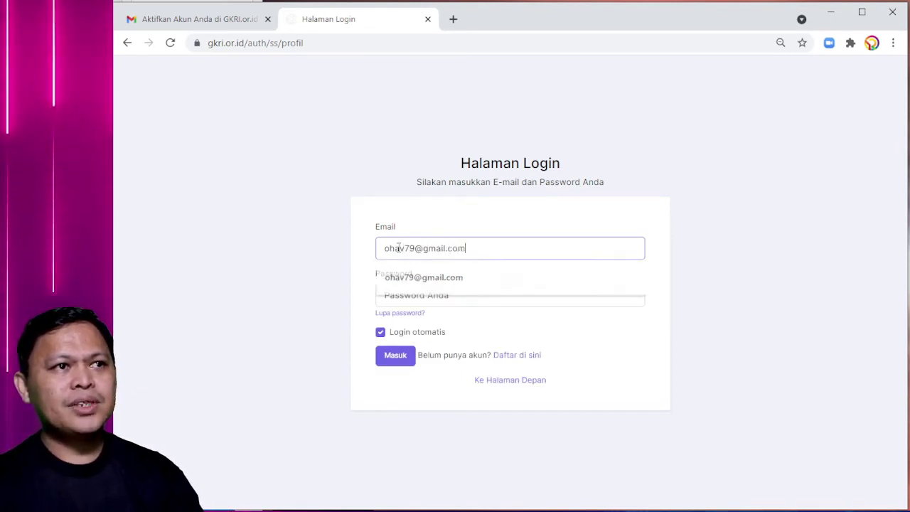
key(Tab)
text(•••)
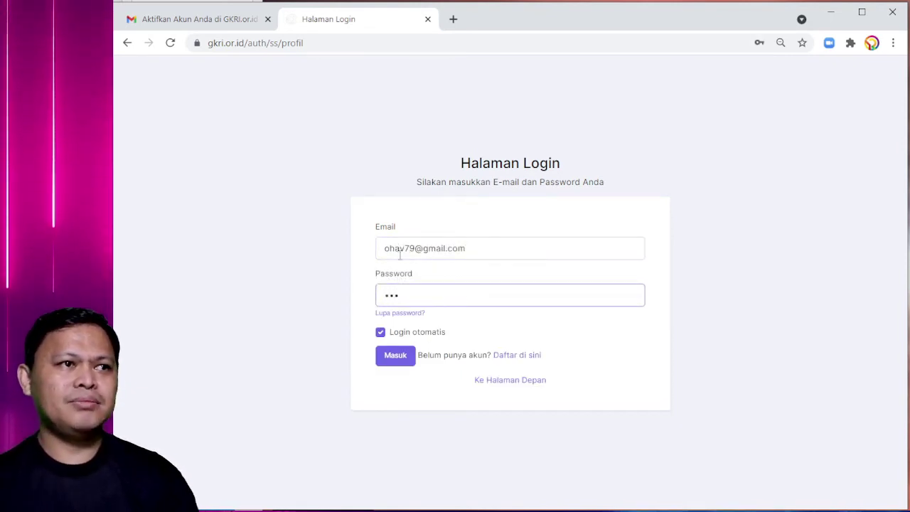
click(386, 348)
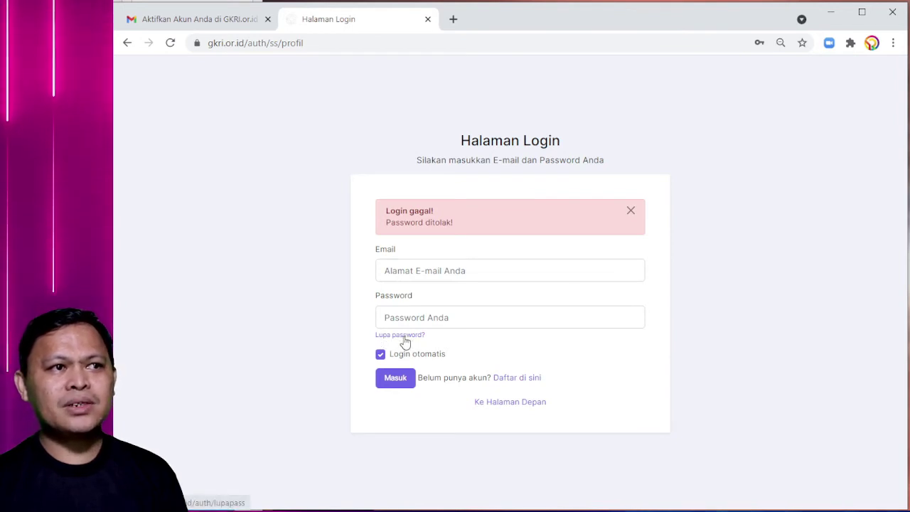
- Request a reset link through Lupa password? using the account e-mail
click(403, 336)
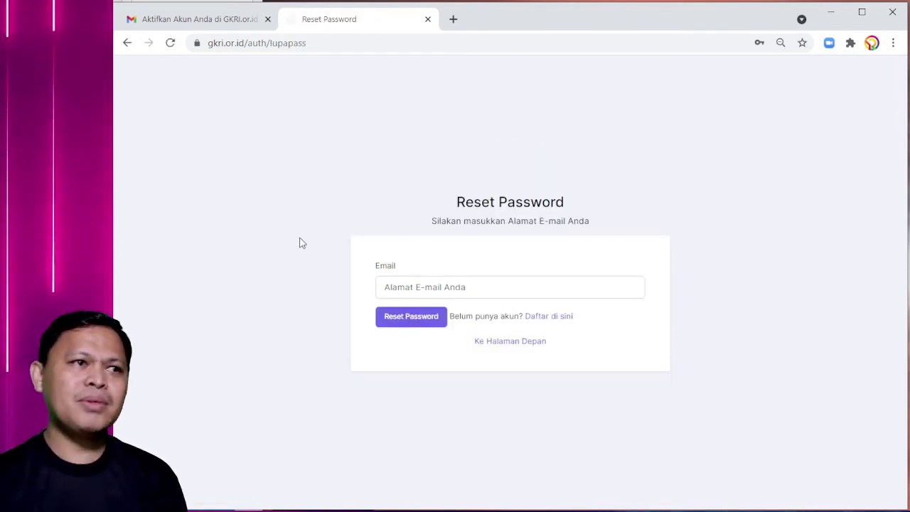
click(404, 288)
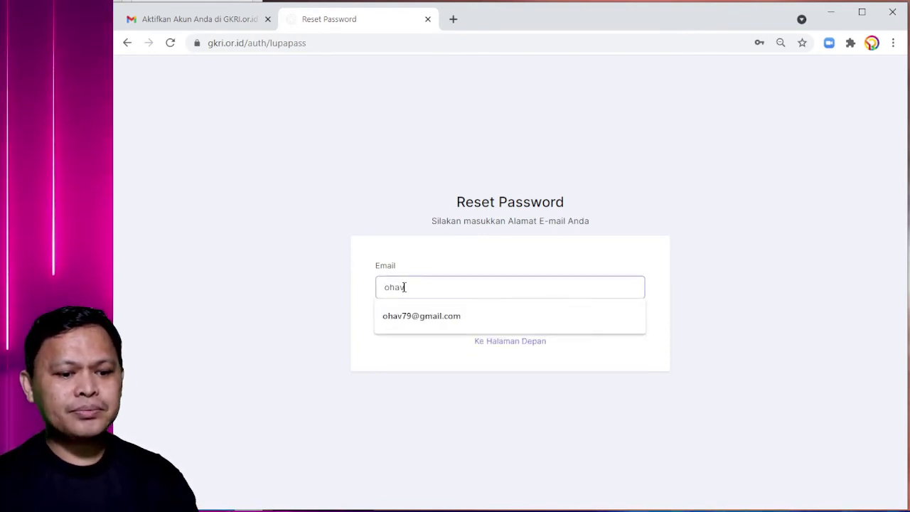
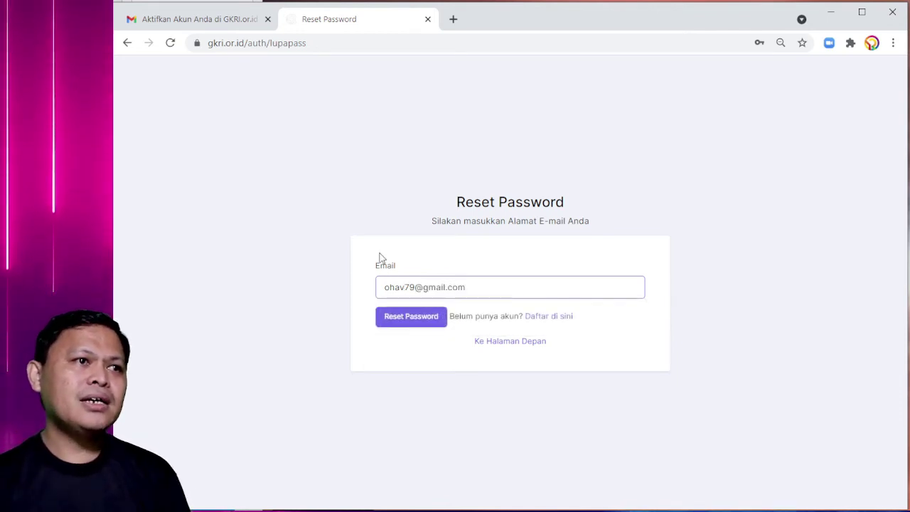
click(416, 322)
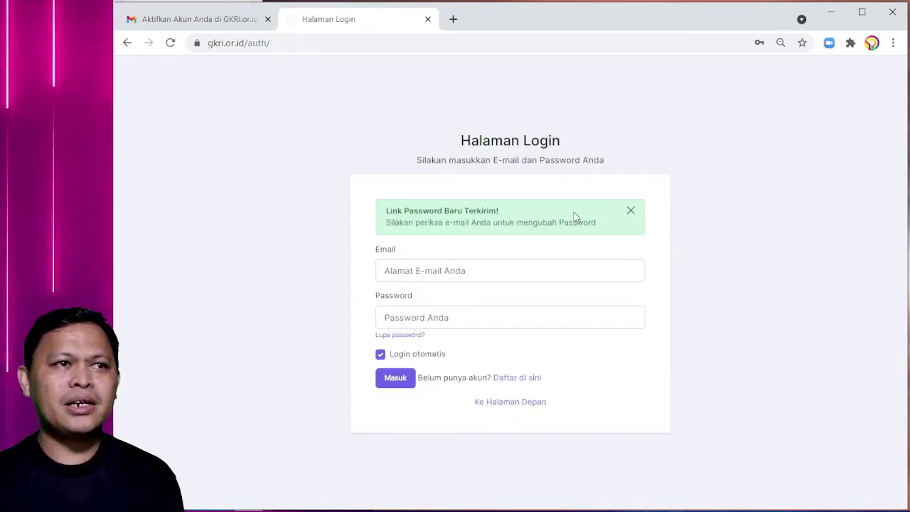
- Back in Gmail, look through the GKRI e-mails and open the new password request message
click(427, 19)
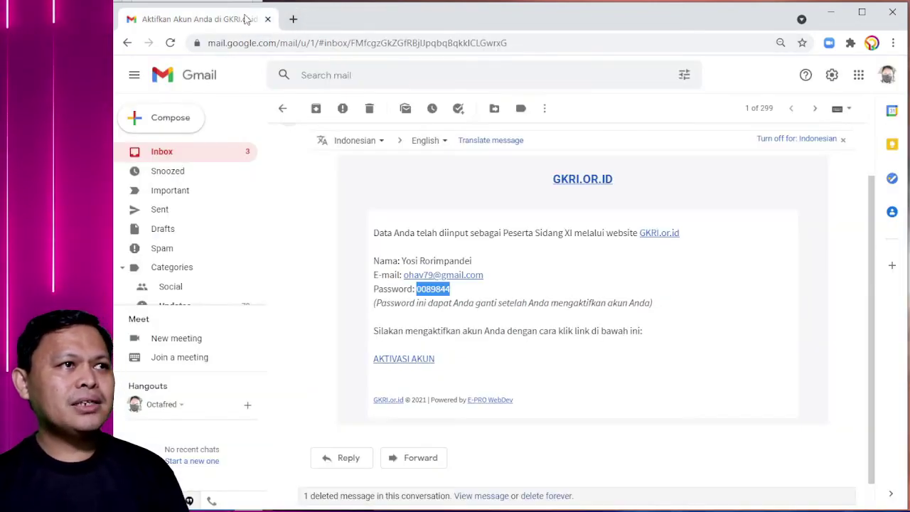
click(224, 155)
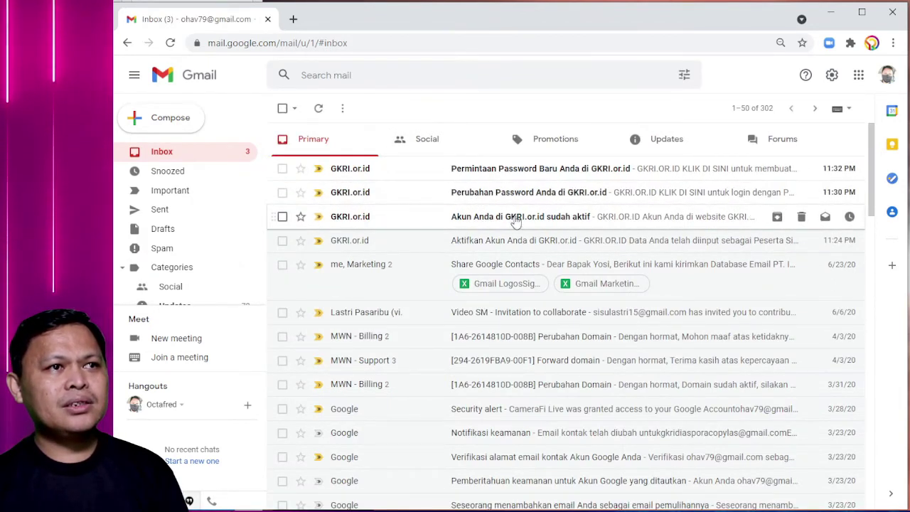
click(490, 219)
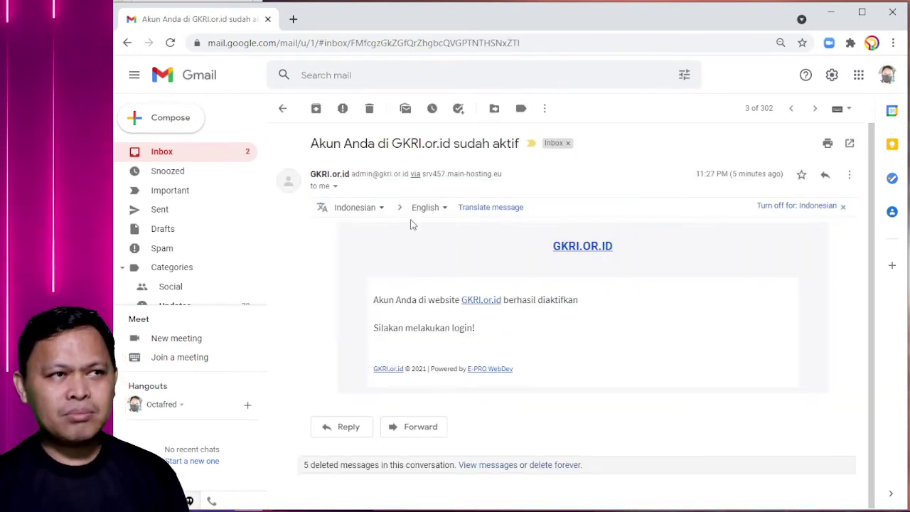
click(282, 108)
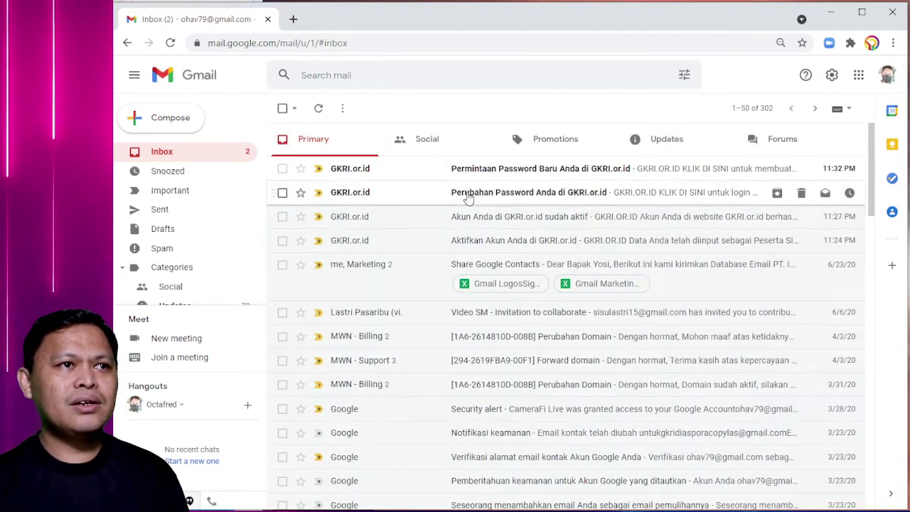
click(469, 194)
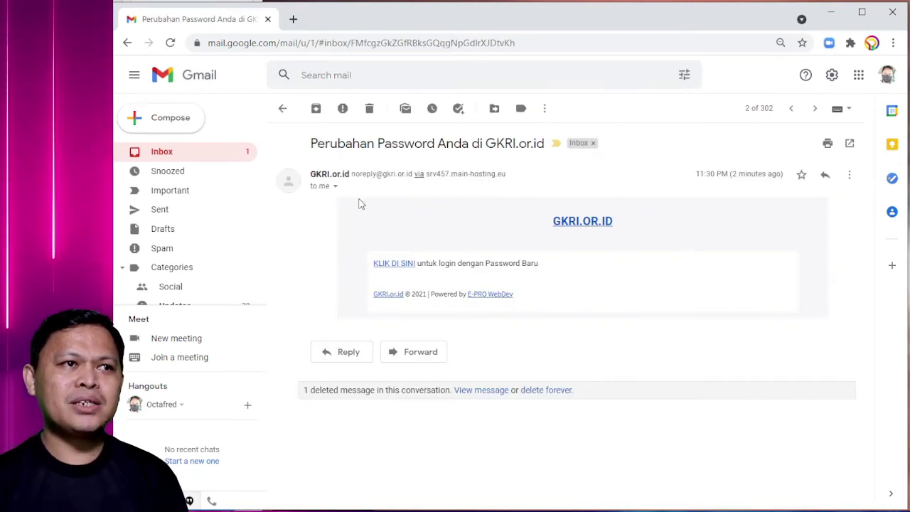
click(284, 109)
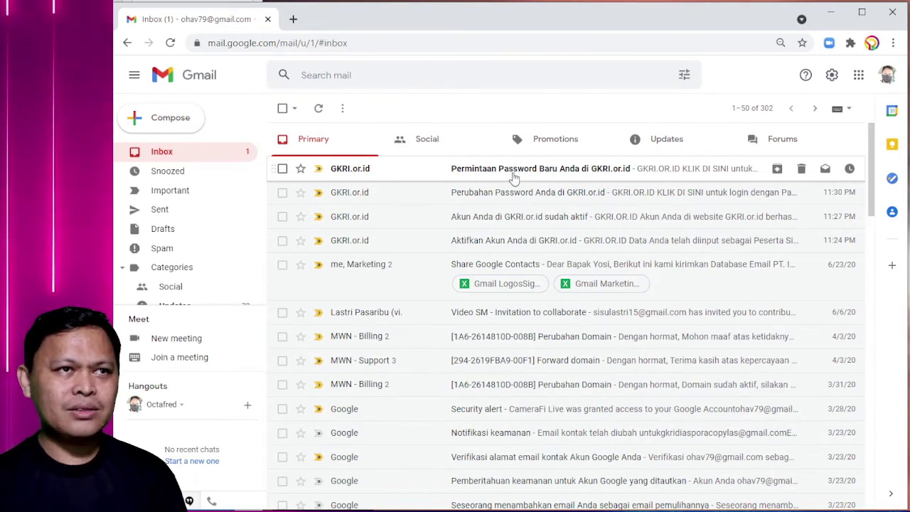
click(500, 174)
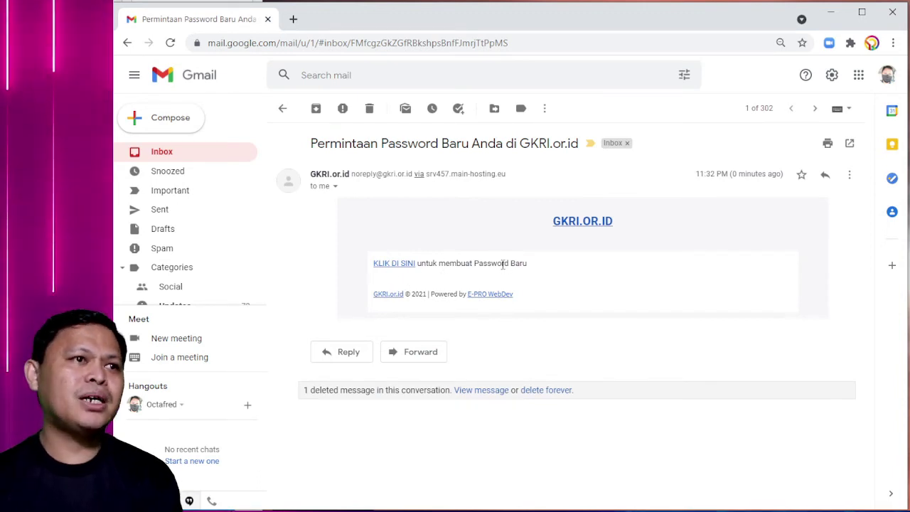
- Follow the reset link, enter and confirm a new password, and save it with Simpan Password
click(403, 264)
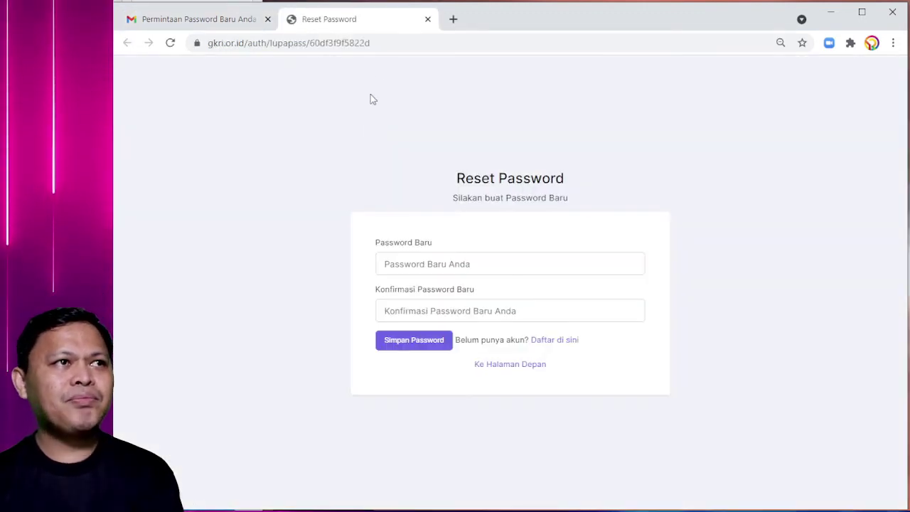
click(421, 261)
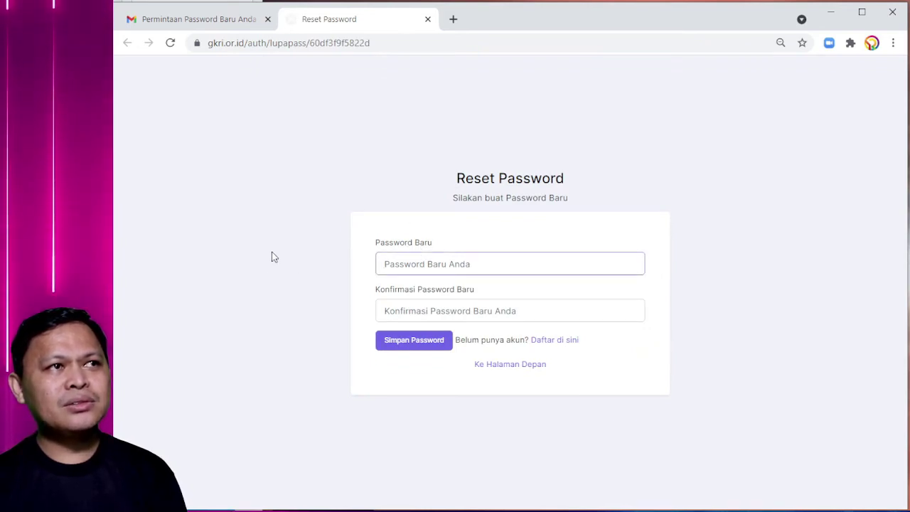
click(375, 274)
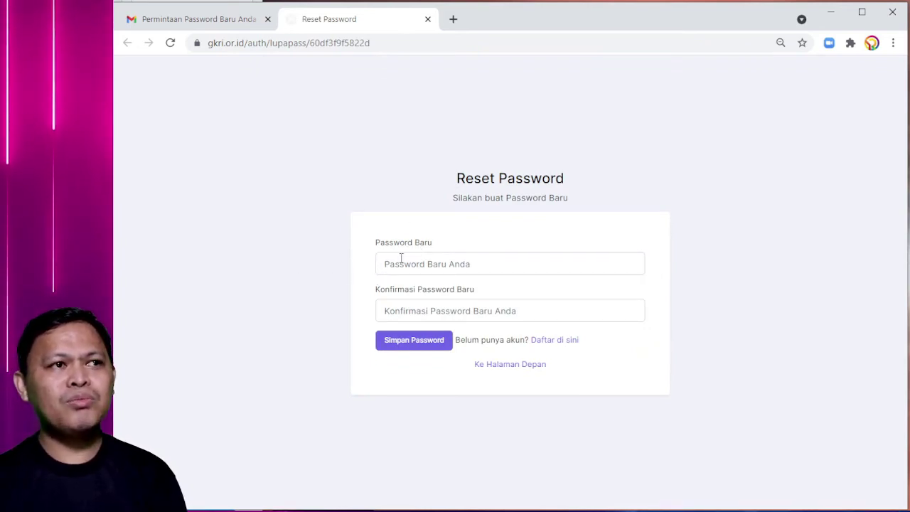
click(398, 261)
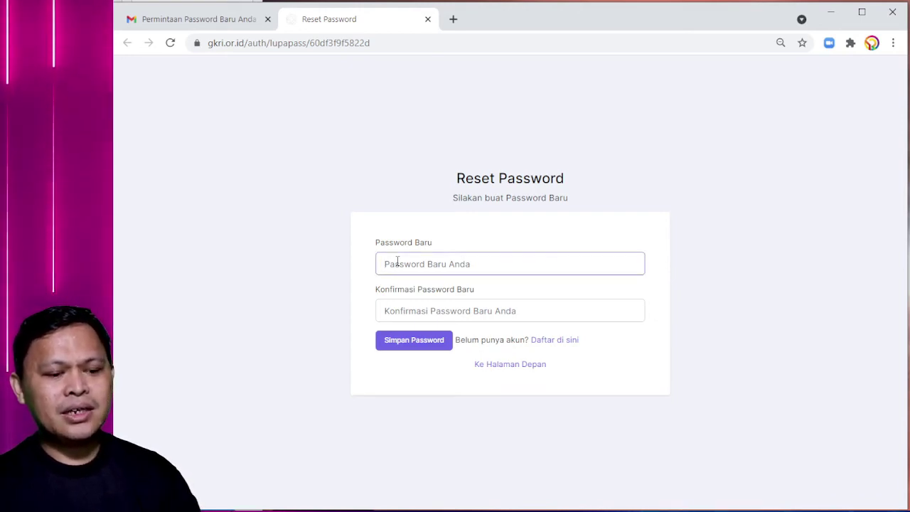
text(12345)
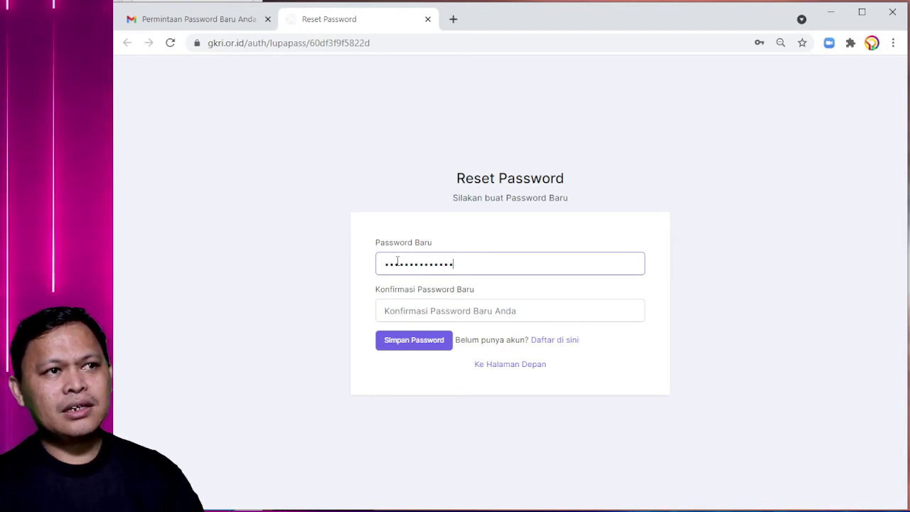
key(Tab)
text(12345)
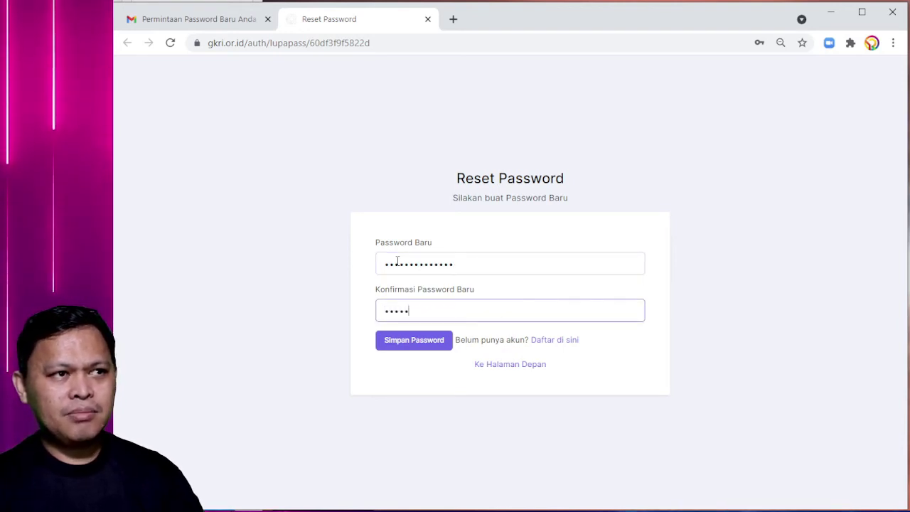
text(67890)
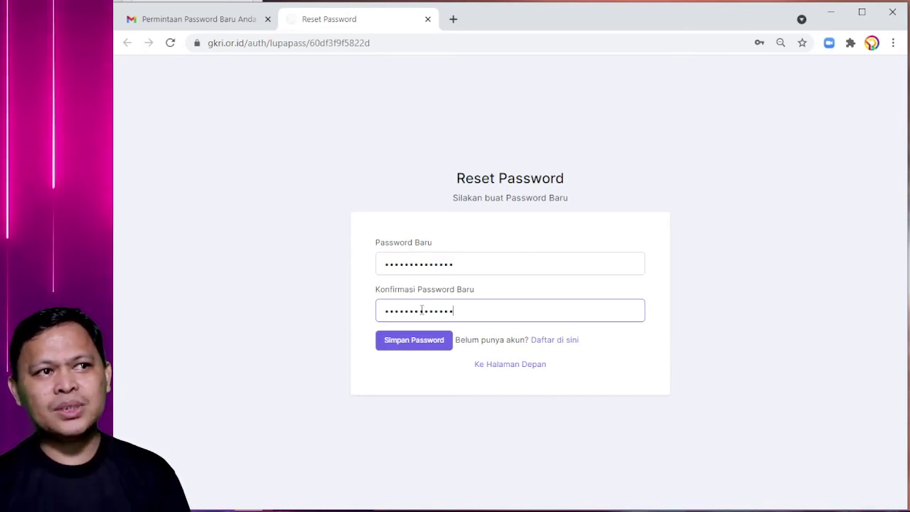
click(408, 345)
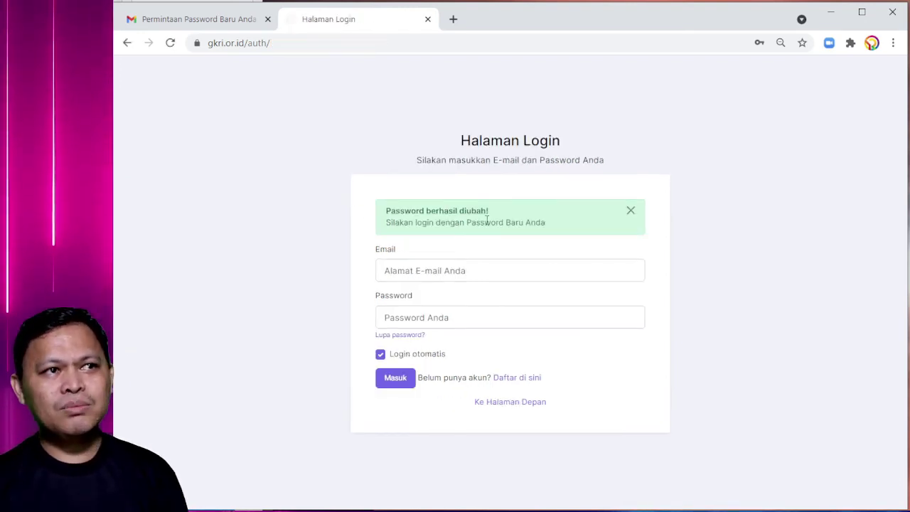
- Log in with the suggested account e-mail and the new password
click(429, 269)
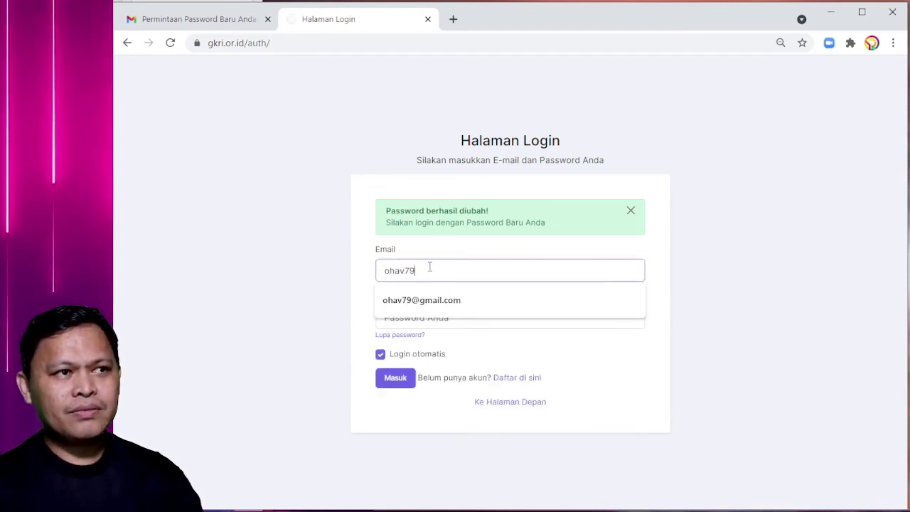
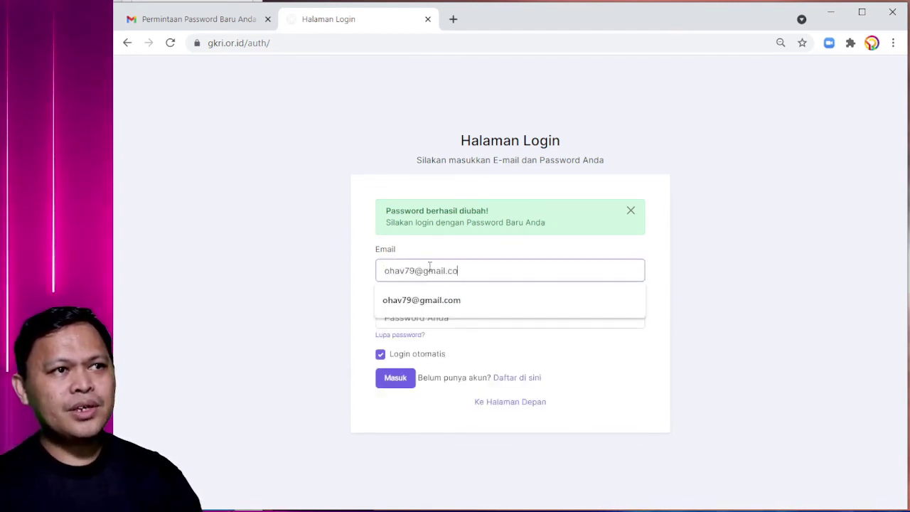
click(415, 317)
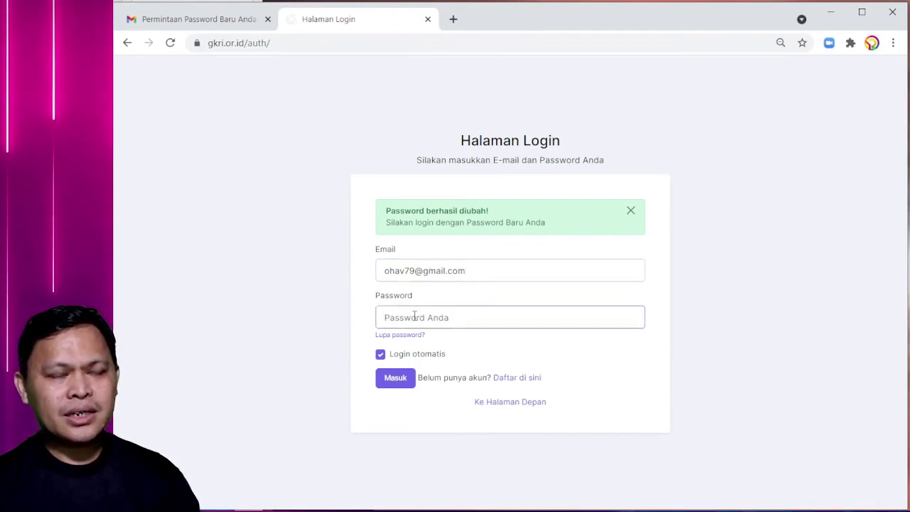
text(•••)
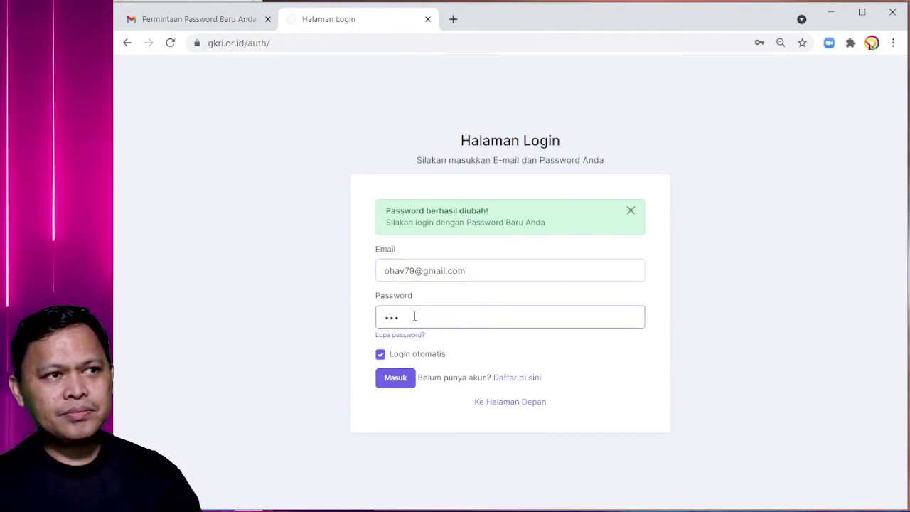
text(••••••••••••)
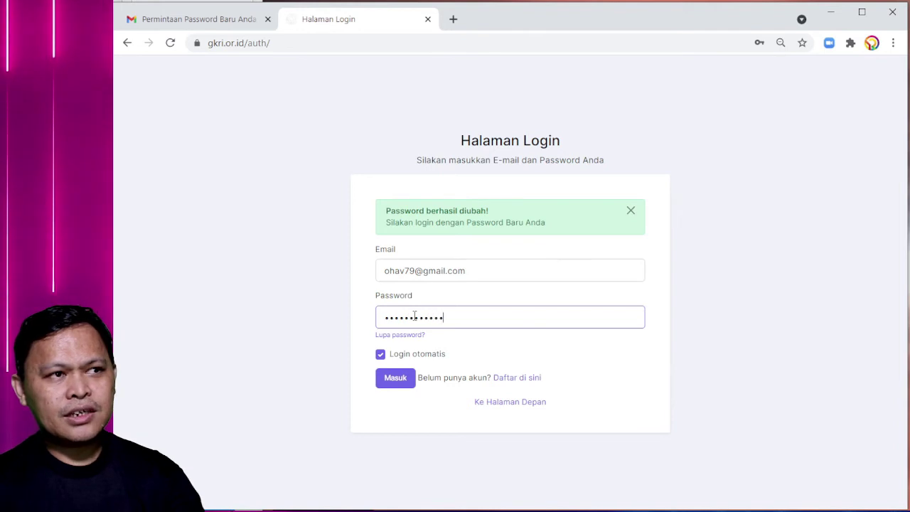
click(393, 379)
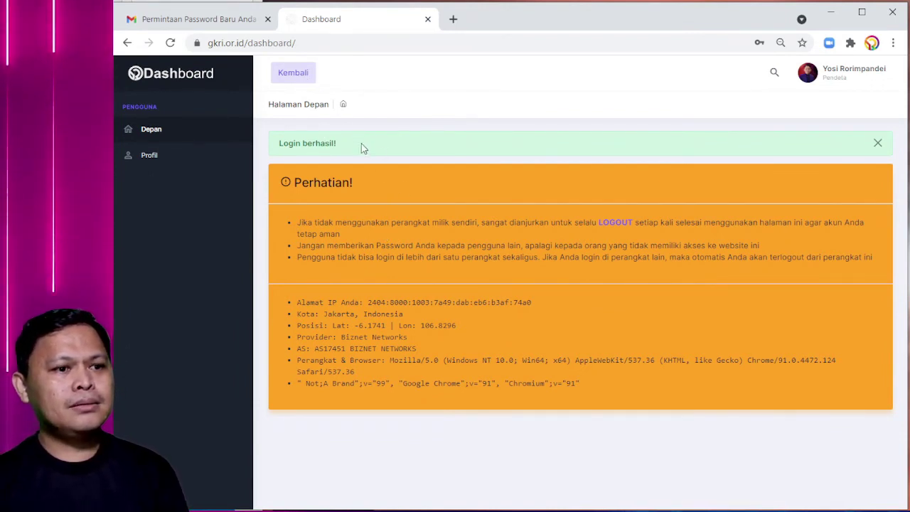
- Switch to the Sidang XI site, view Halaman Voting, then return to its home page
click(294, 73)
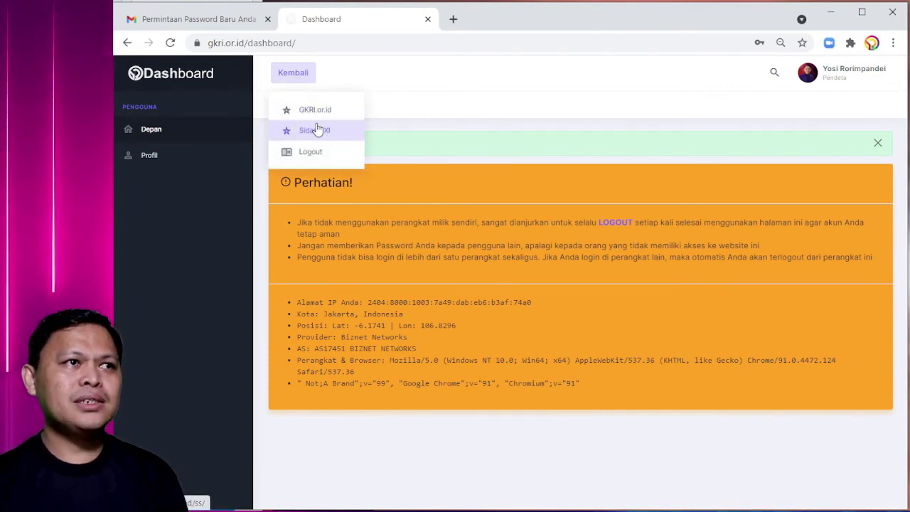
click(317, 126)
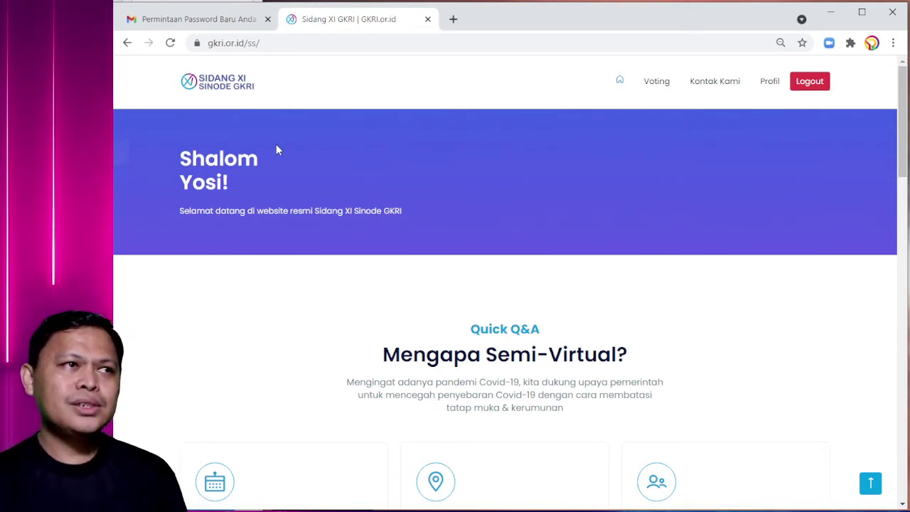
click(651, 82)
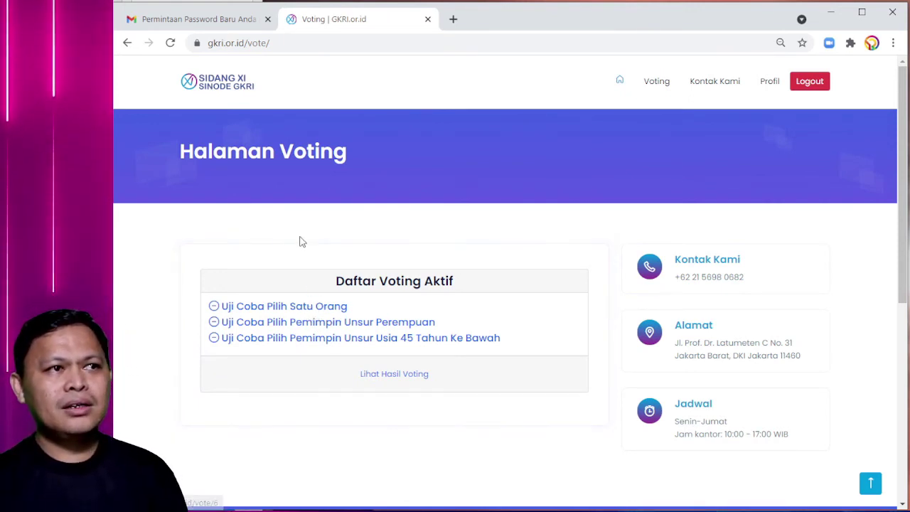
click(231, 84)
- Log out, dismiss the logout alert, and head to the voting login form
click(811, 84)
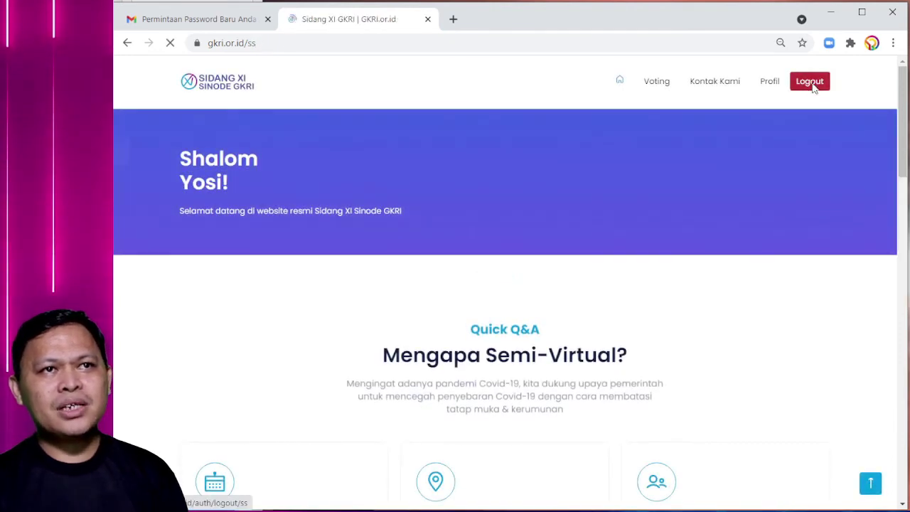
click(818, 194)
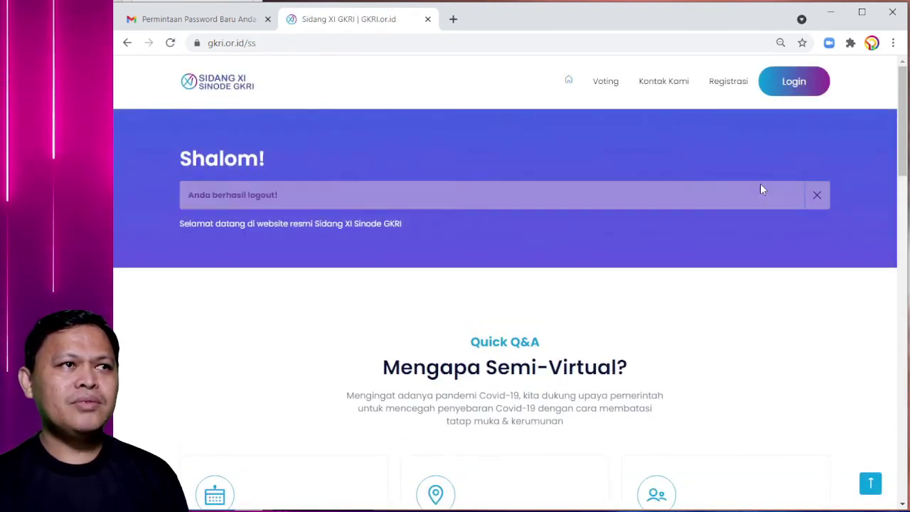
click(231, 84)
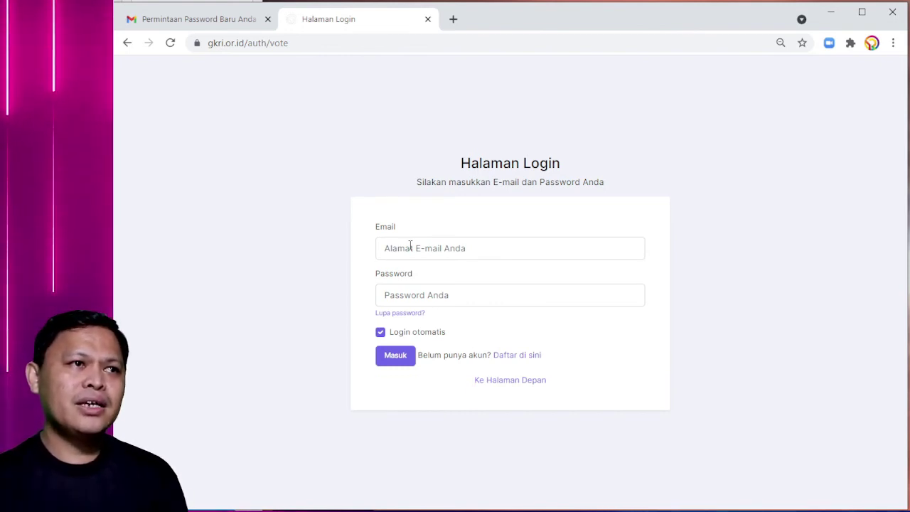
- Sign back in with the account e-mail and password to reach the active votes list
click(411, 246)
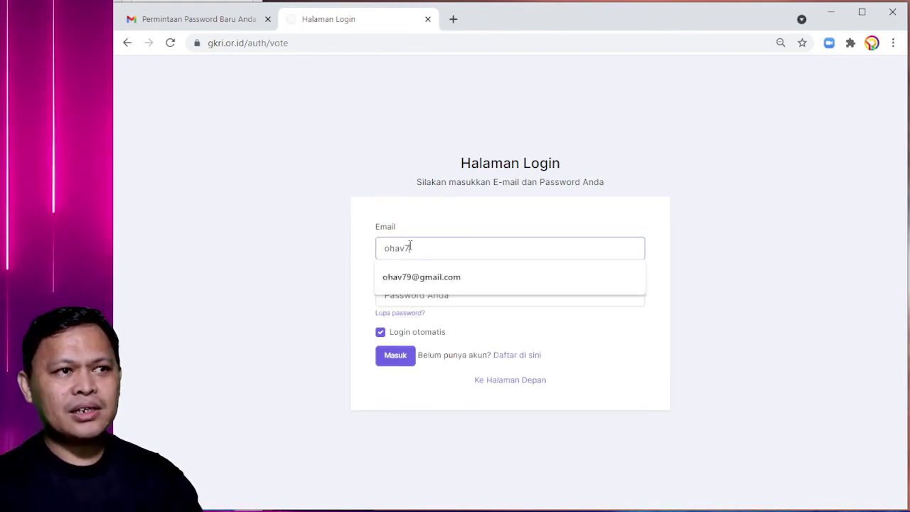
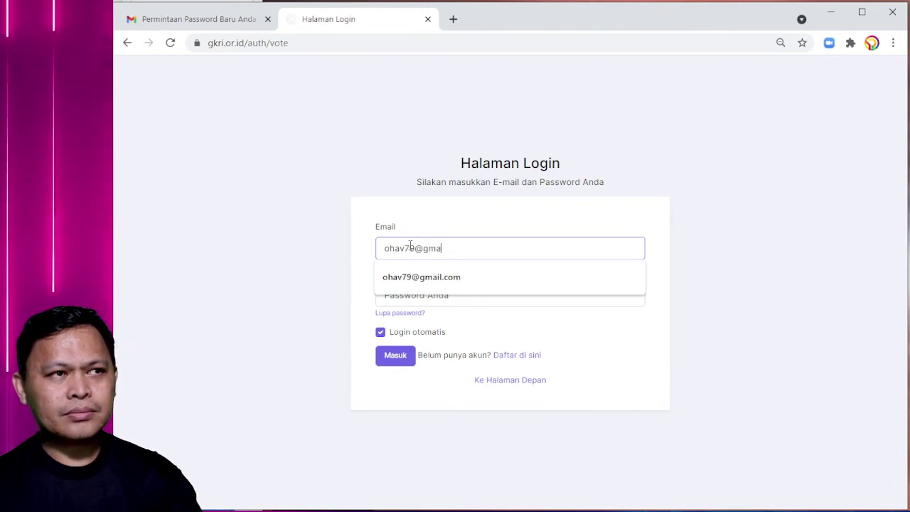
click(402, 290)
text(****)
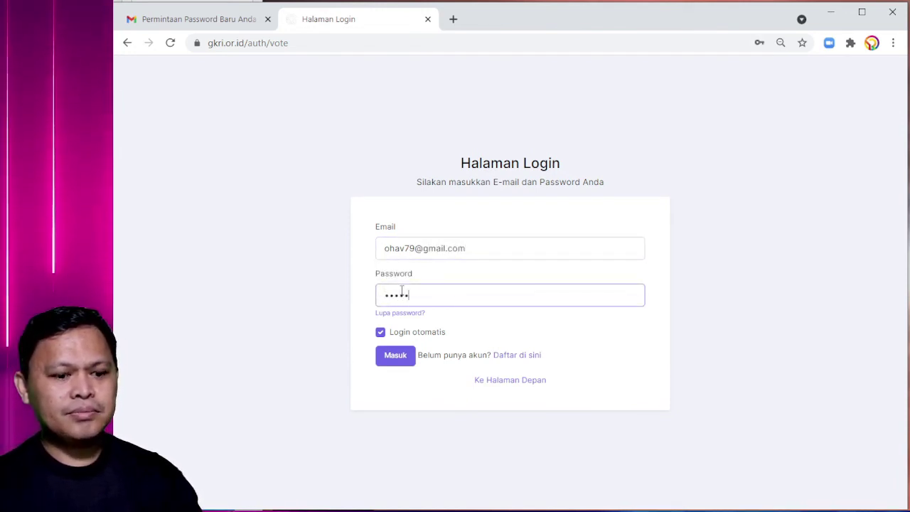
text(**********)
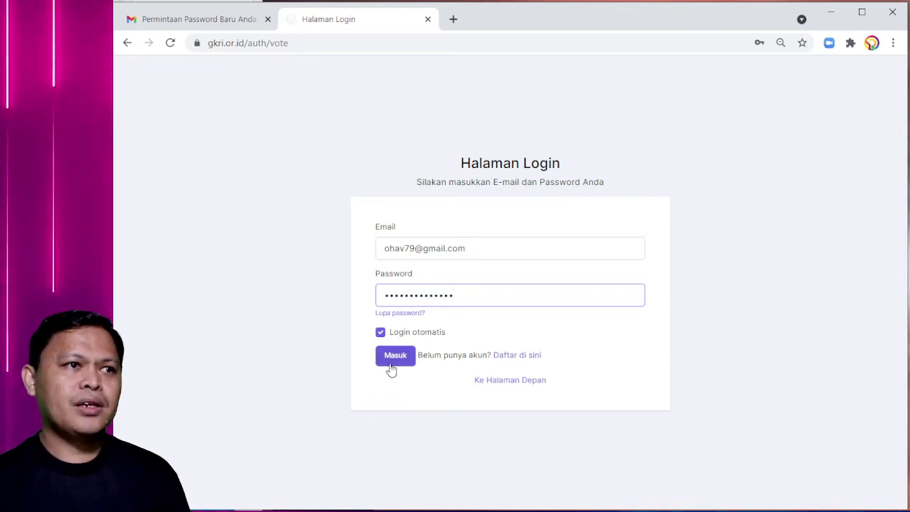
click(392, 359)
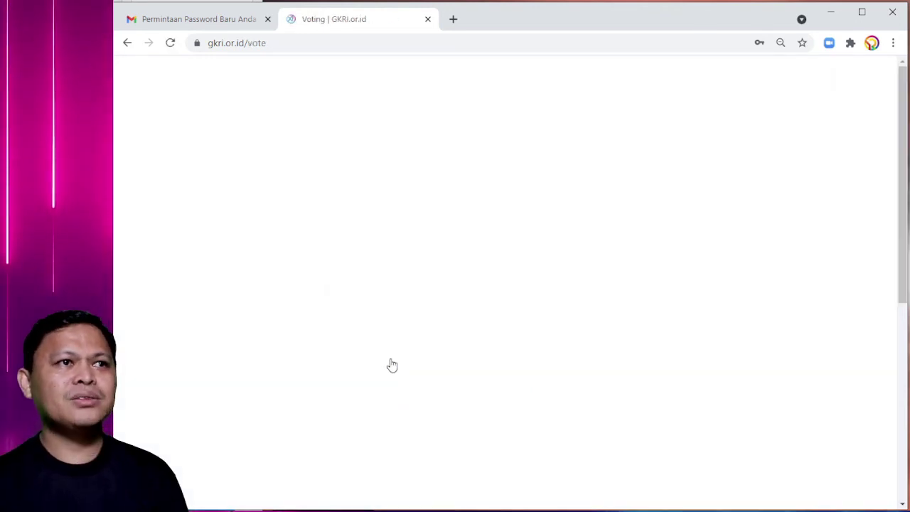
scroll(409, 372, down, 1)
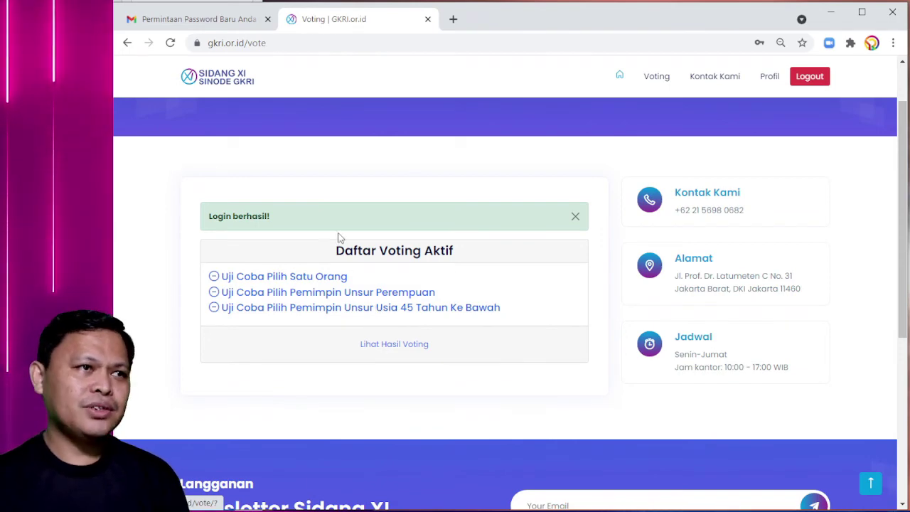
- Open the 'Uji Coba Pilih Satu Orang' test vote and pick the third candidate
click(304, 278)
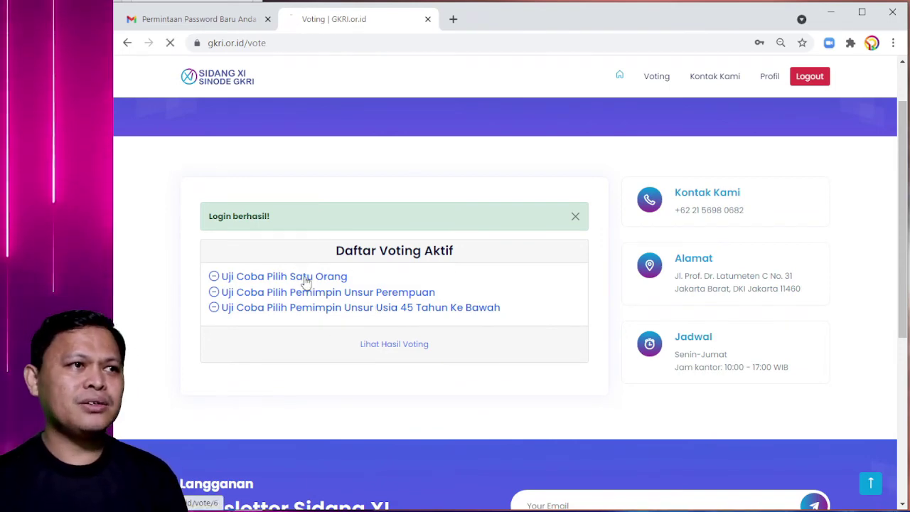
scroll(412, 256, down, 1)
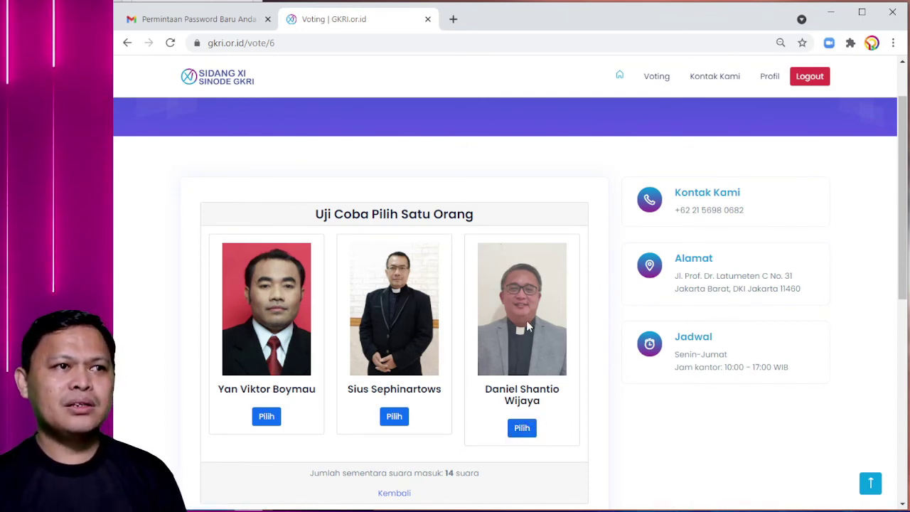
click(522, 429)
scroll(451, 291, down, 1)
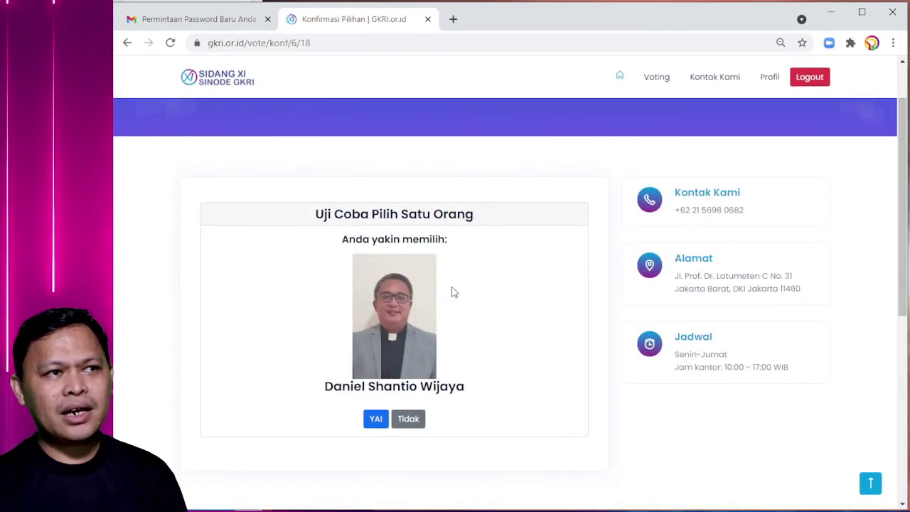
scroll(370, 228, up, 1)
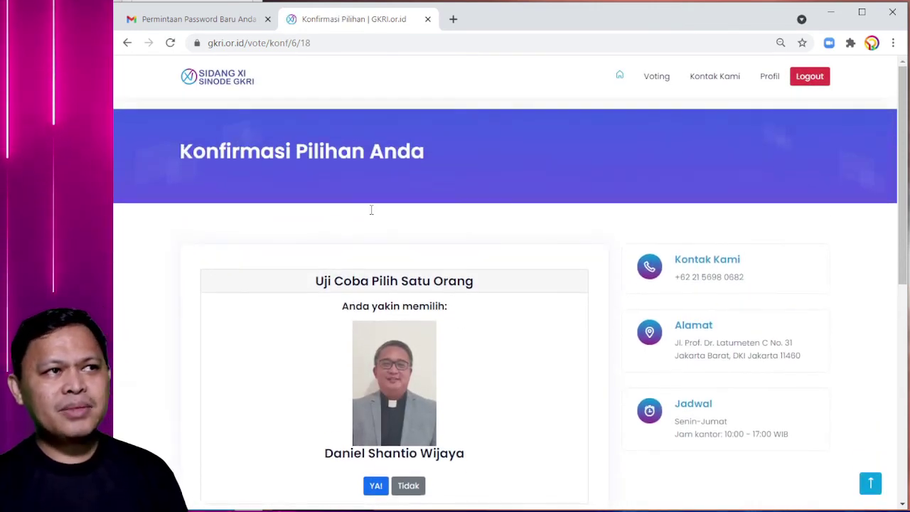
drag(220, 152, 402, 158)
scroll(396, 218, down, 1)
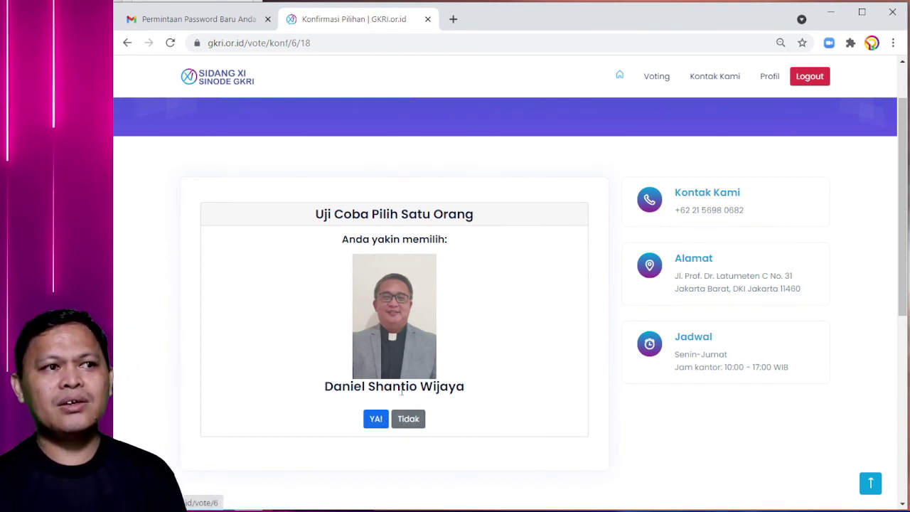
- Decline the third-candidate choice and vote for the first candidate instead
click(411, 419)
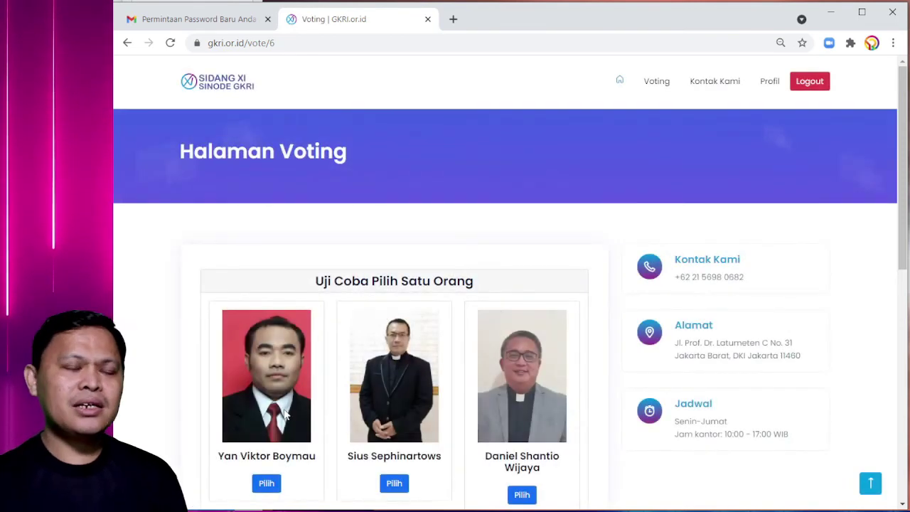
scroll(517, 396, down, 1)
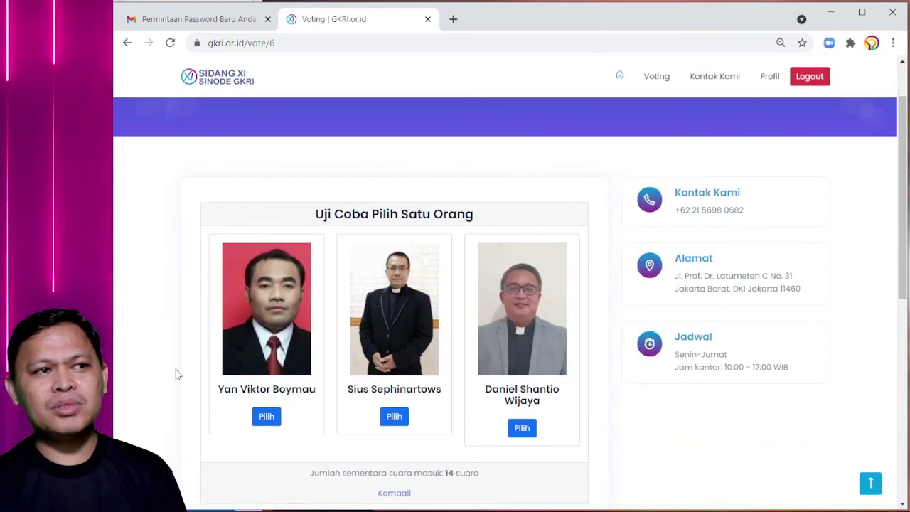
scroll(569, 416, up, 1)
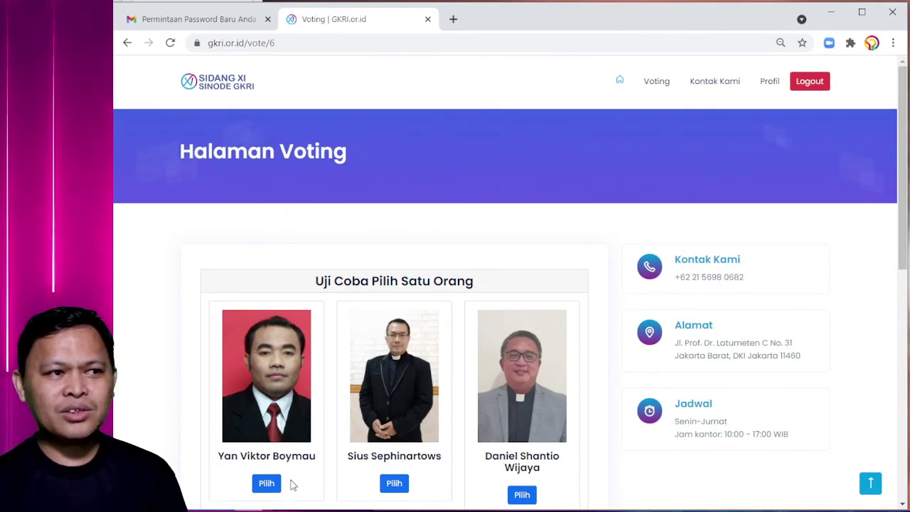
click(266, 483)
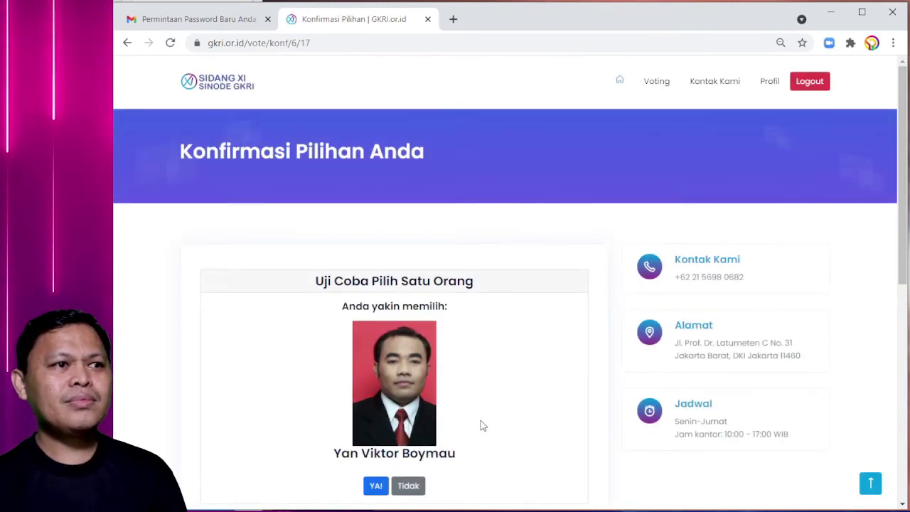
scroll(482, 424, down, 1)
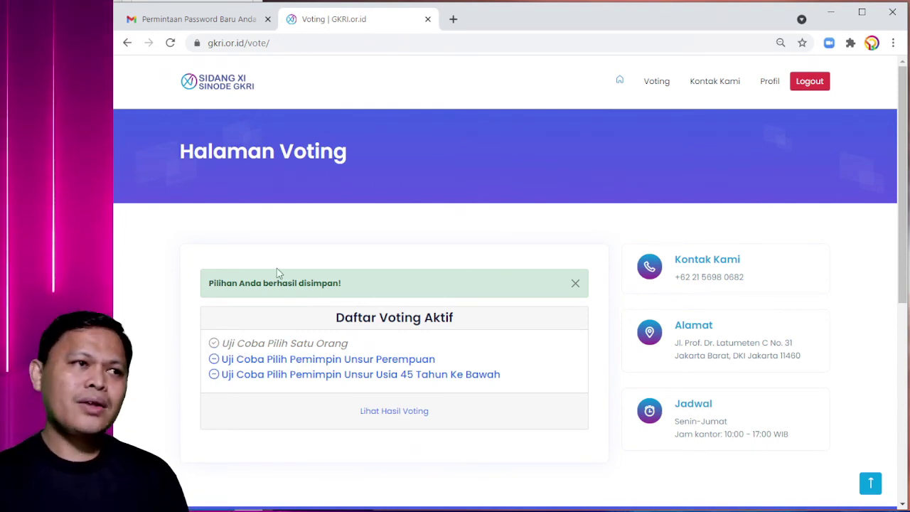
- Check the 'Uji Coba Pilih Satu Orang' tally of 15 votes, then go back
click(279, 343)
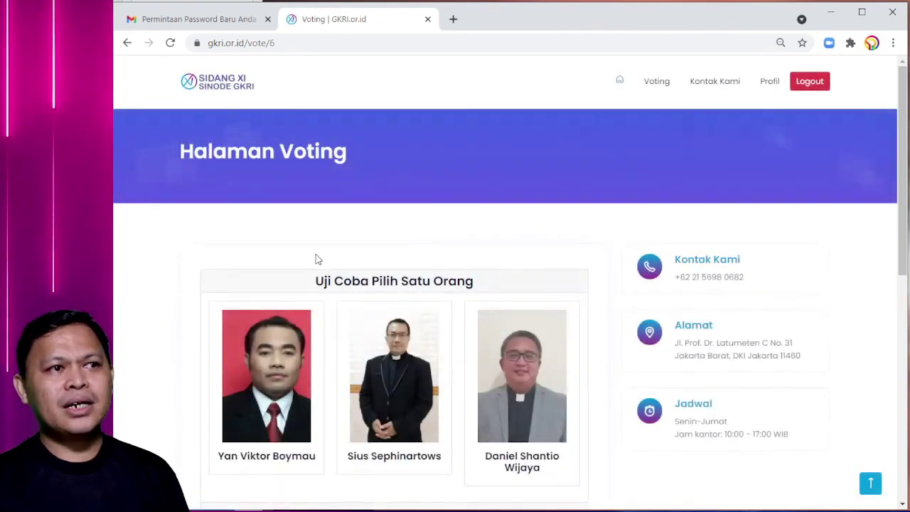
scroll(359, 379, down, 1)
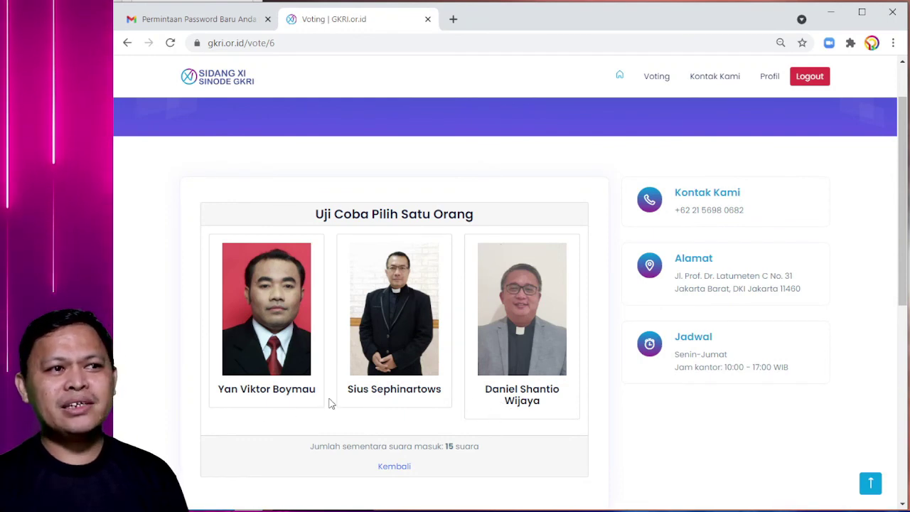
click(394, 468)
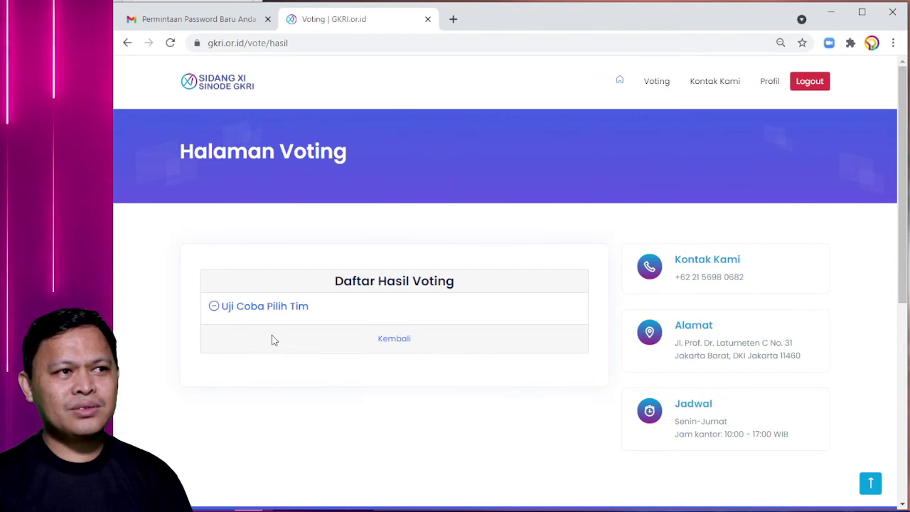
- Review 'Uji Coba Pilih Tim' results (Tim A 3, Tim B 2), then return to Daftar Voting Aktif
click(281, 307)
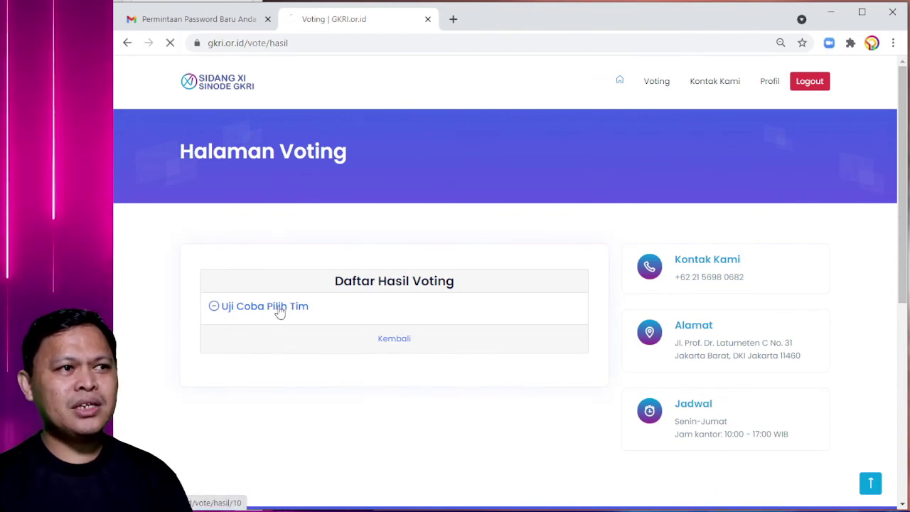
scroll(281, 313, down, 1)
scroll(281, 313, down, 2)
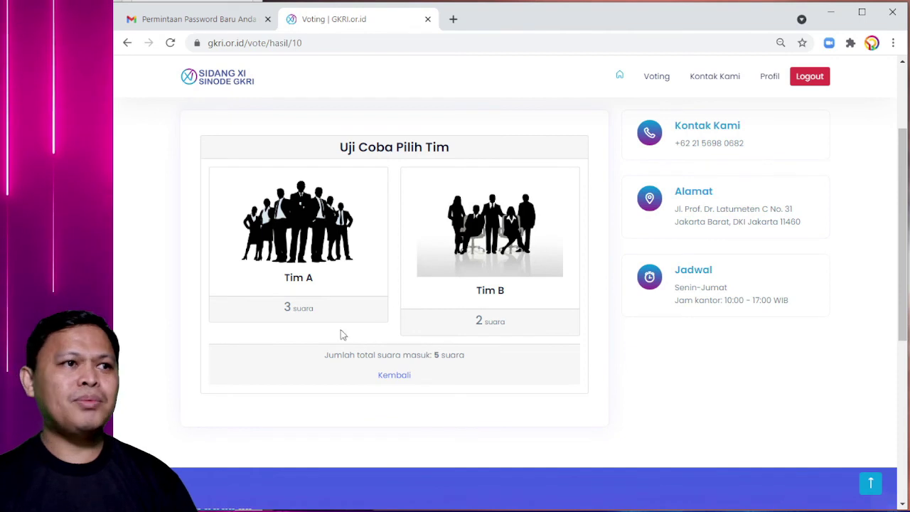
click(395, 377)
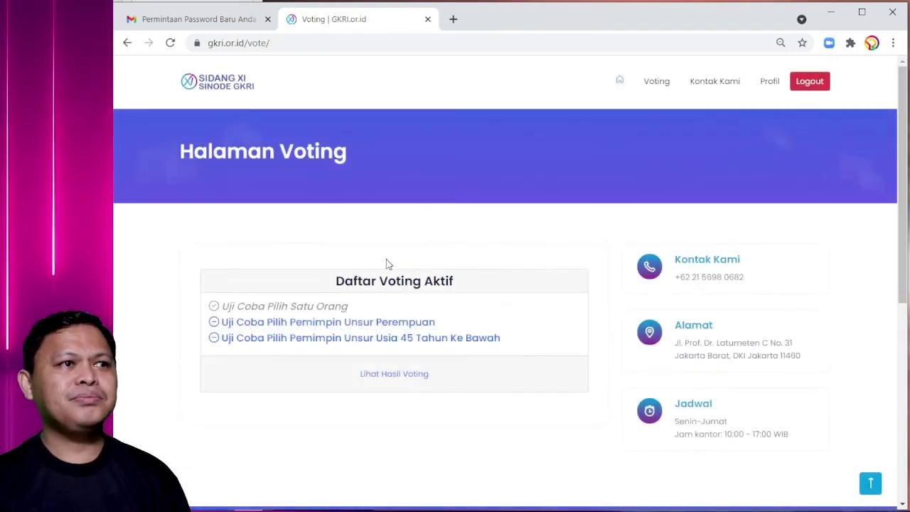
click(391, 381)
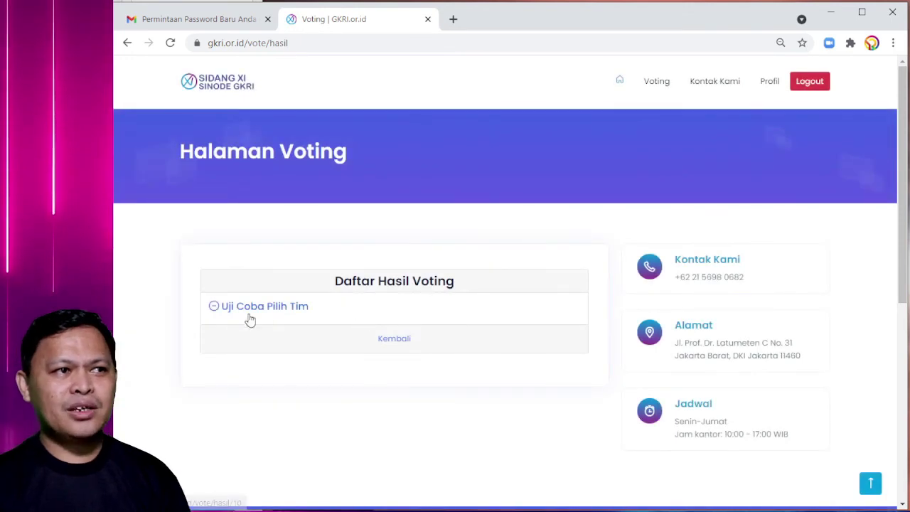
click(391, 340)
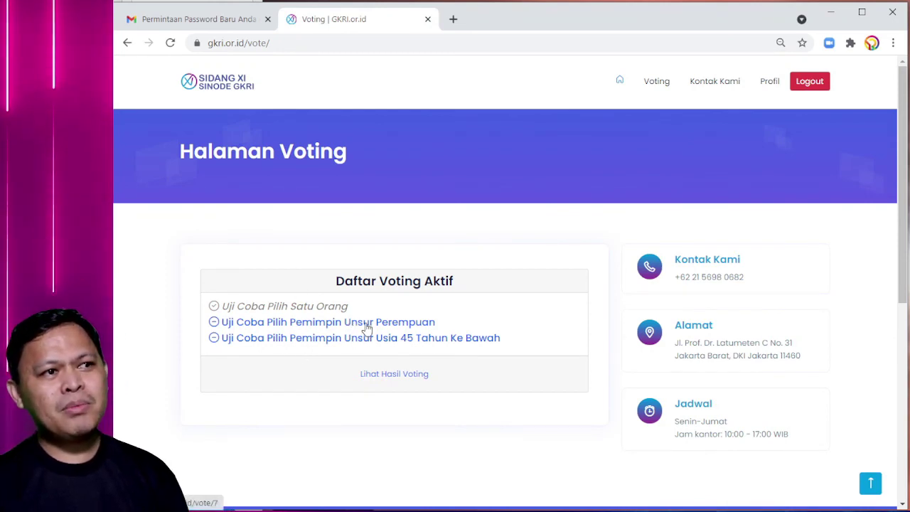
- Open 'Uji Coba Pilih Pemimpin Unsur Perempuan' and scroll through its candidate cards
click(368, 324)
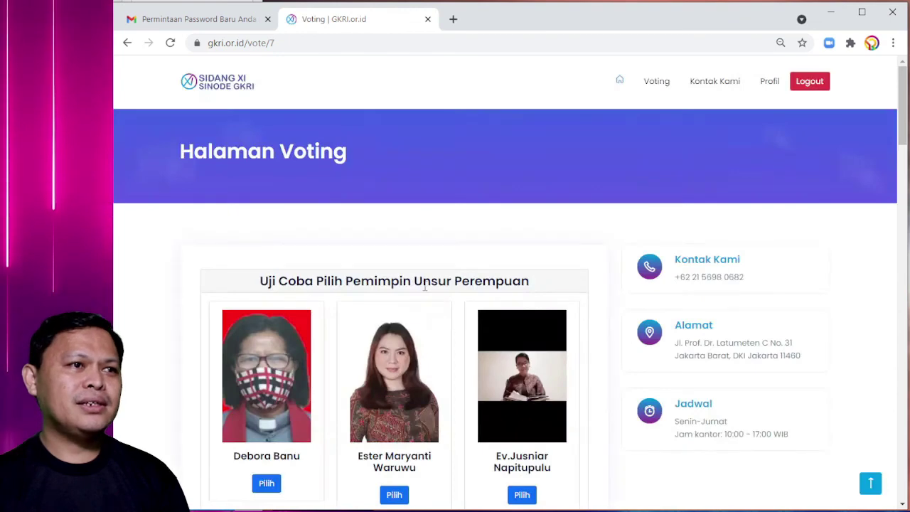
scroll(420, 306, down, 3)
scroll(406, 266, down, 5)
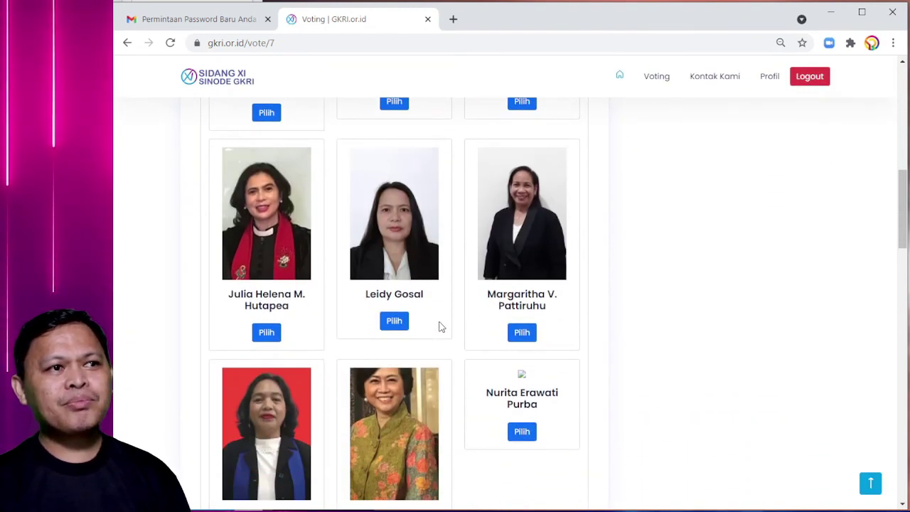
scroll(439, 326, up, 2)
scroll(447, 330, up, 2)
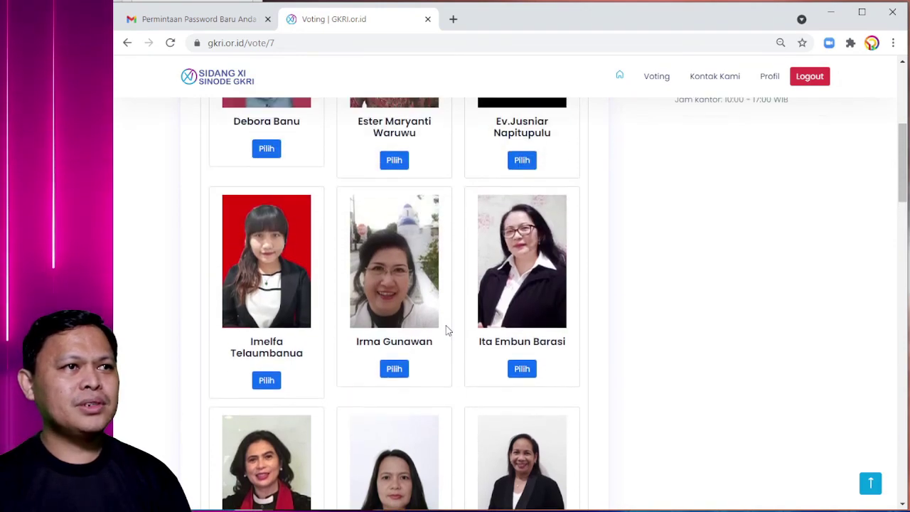
scroll(447, 330, down, 8)
scroll(447, 333, down, 8)
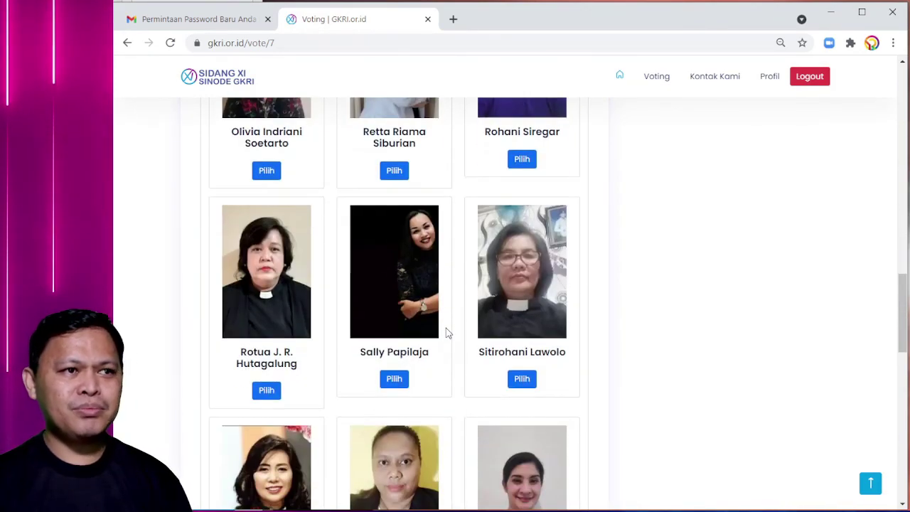
scroll(452, 337, up, 5)
scroll(452, 337, up, 10)
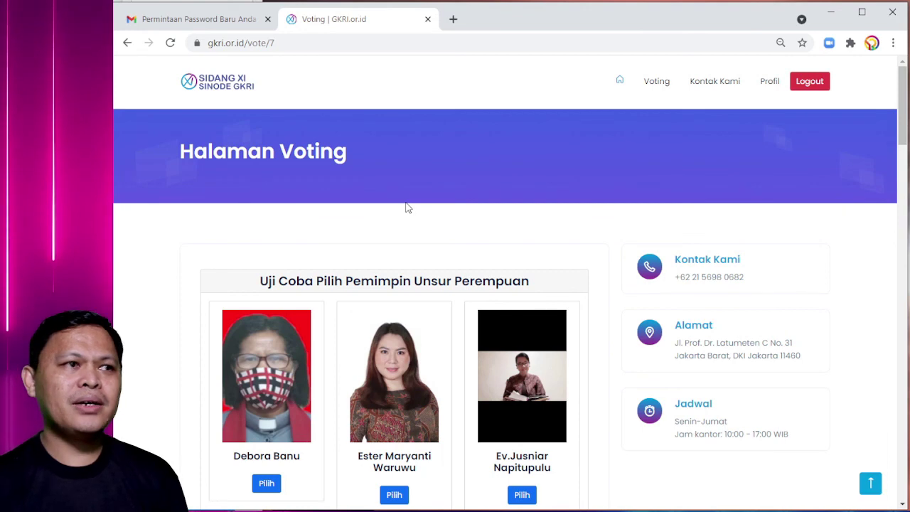
scroll(406, 210, down, 1)
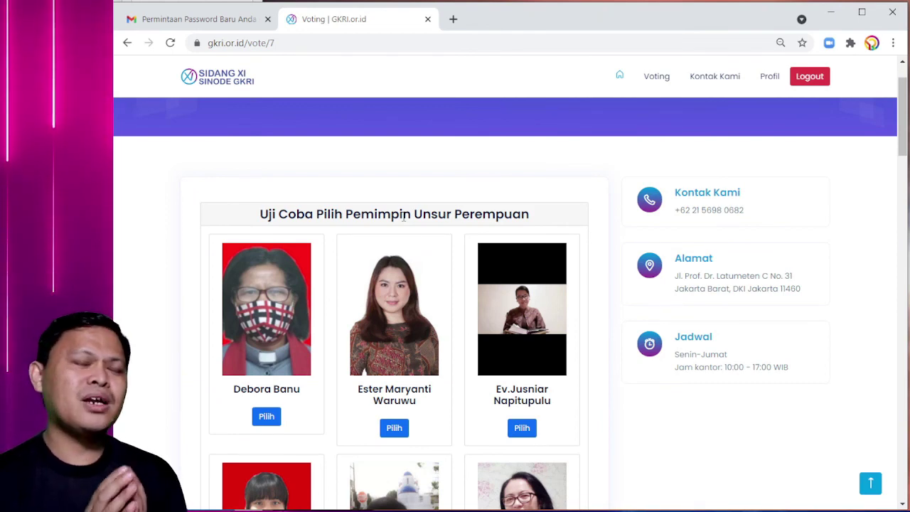
scroll(443, 212, down, 1)
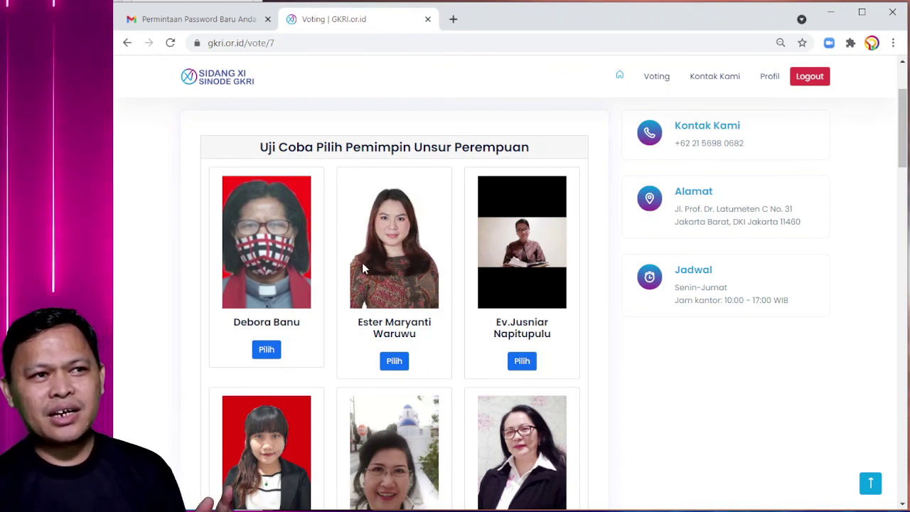
scroll(381, 243, down, 2)
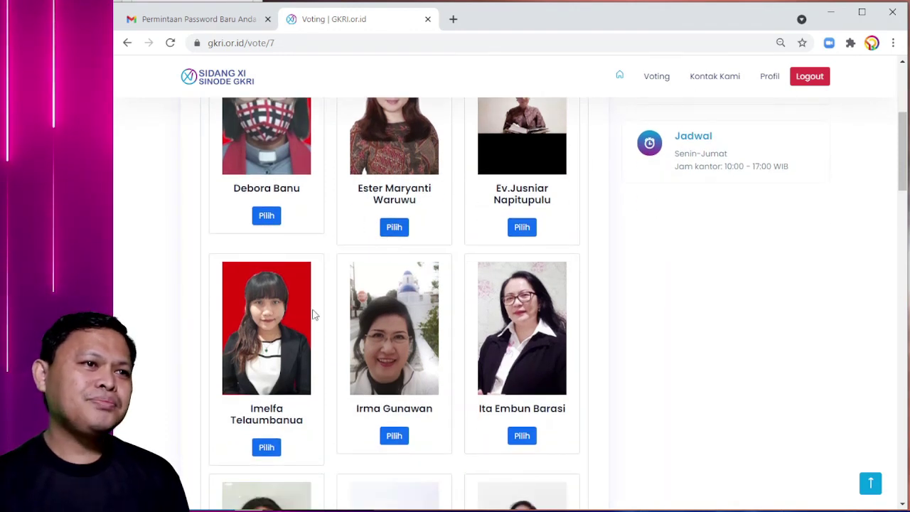
scroll(320, 320, down, 4)
scroll(469, 370, down, 3)
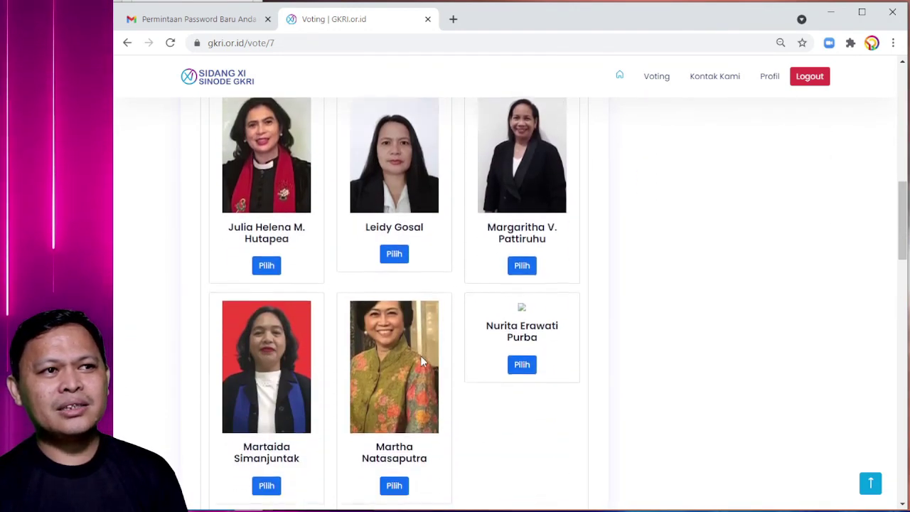
scroll(343, 381, up, 2)
scroll(343, 380, up, 1)
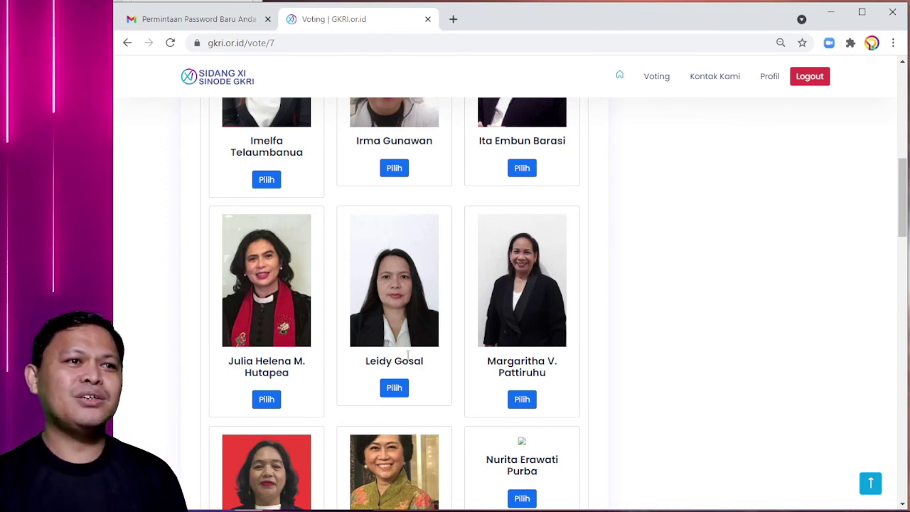
scroll(555, 345, up, 1)
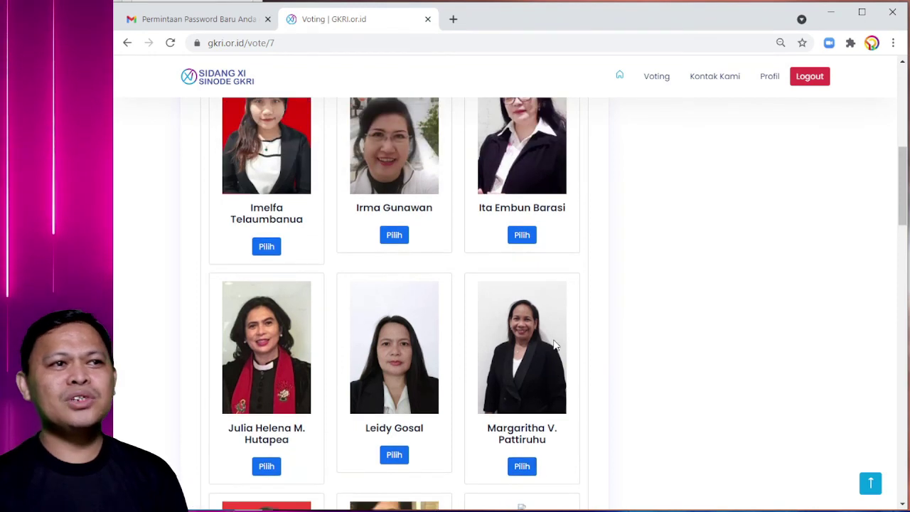
scroll(555, 345, up, 2)
scroll(555, 346, down, 3)
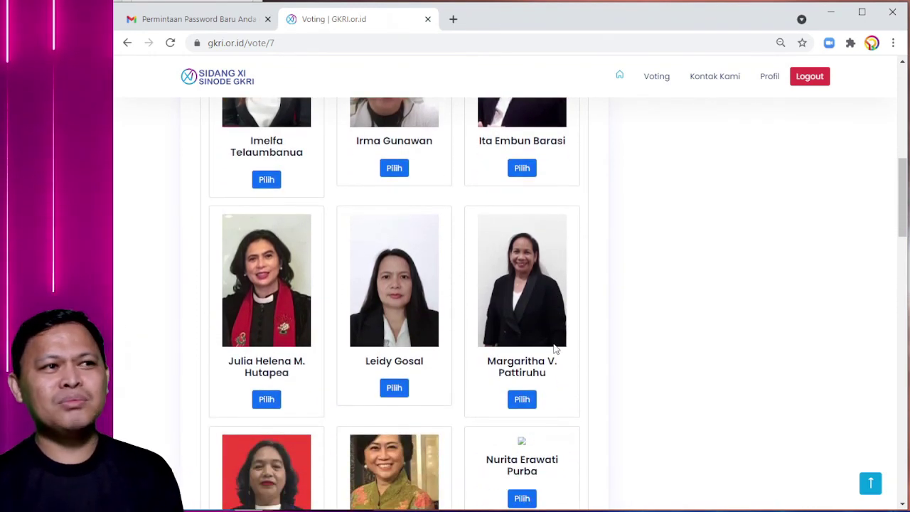
scroll(555, 348, down, 1)
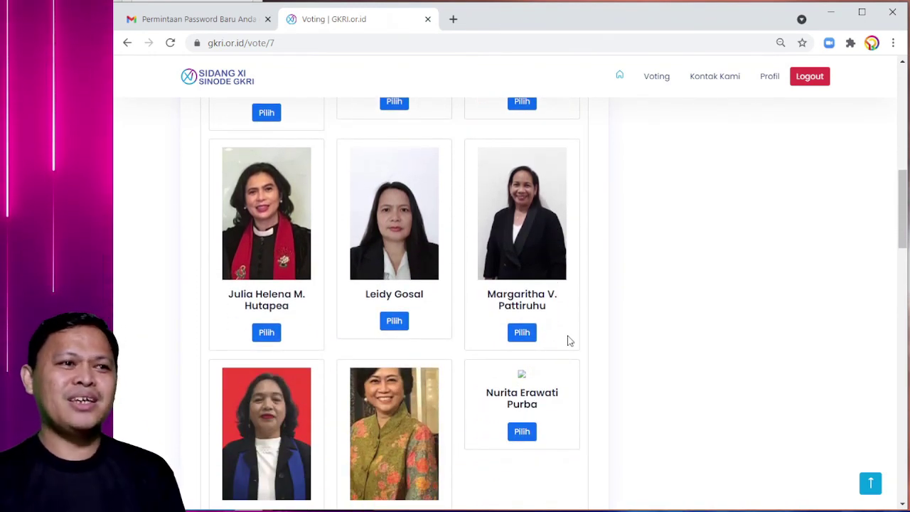
scroll(569, 341, down, 2)
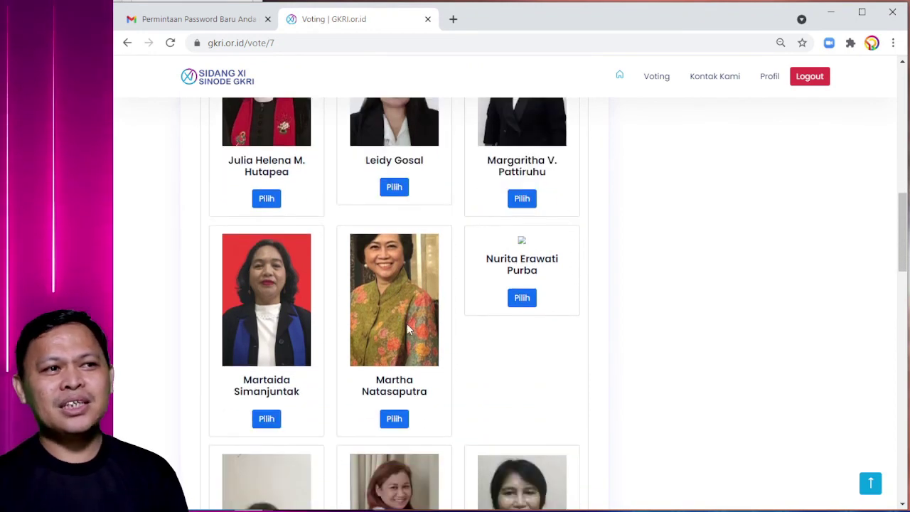
scroll(406, 323, down, 2)
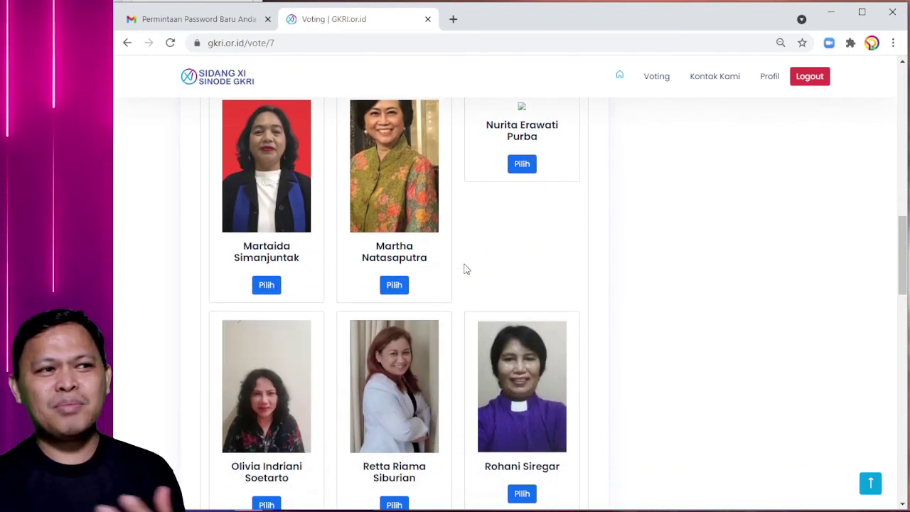
scroll(466, 269, up, 2)
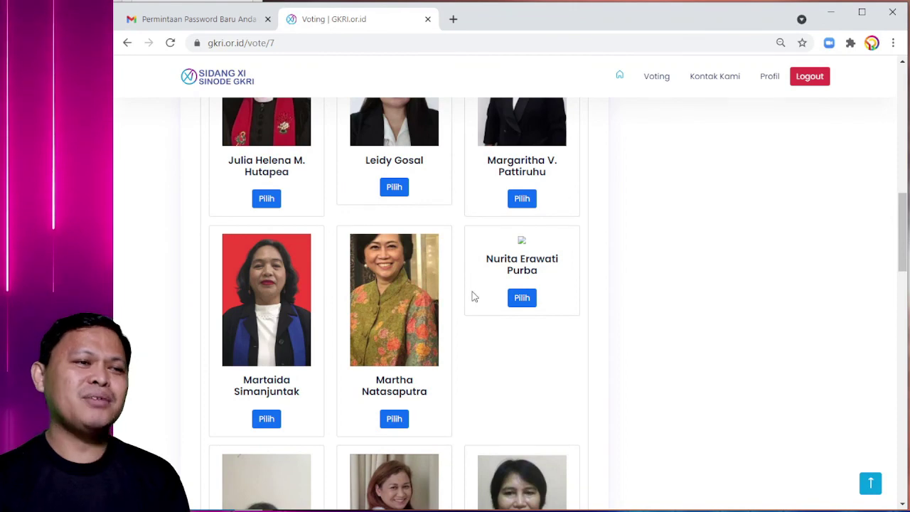
scroll(530, 315, up, 10)
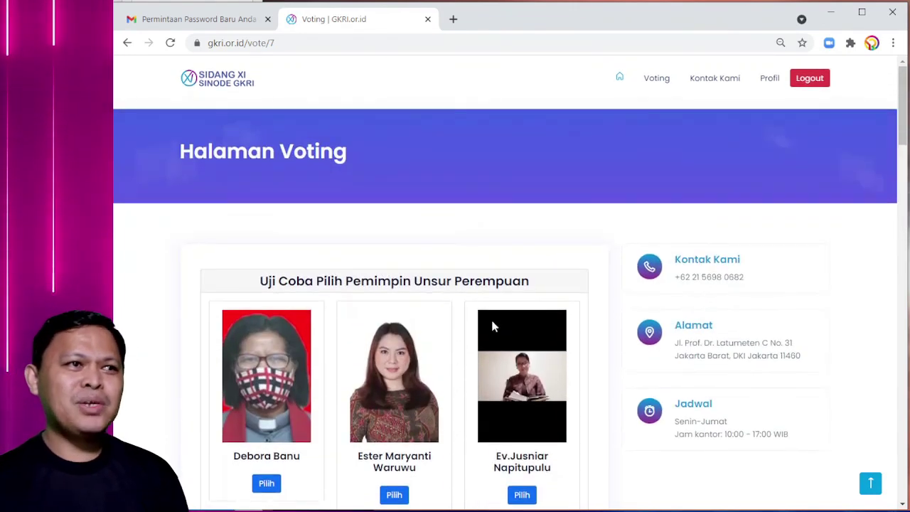
scroll(439, 351, down, 1)
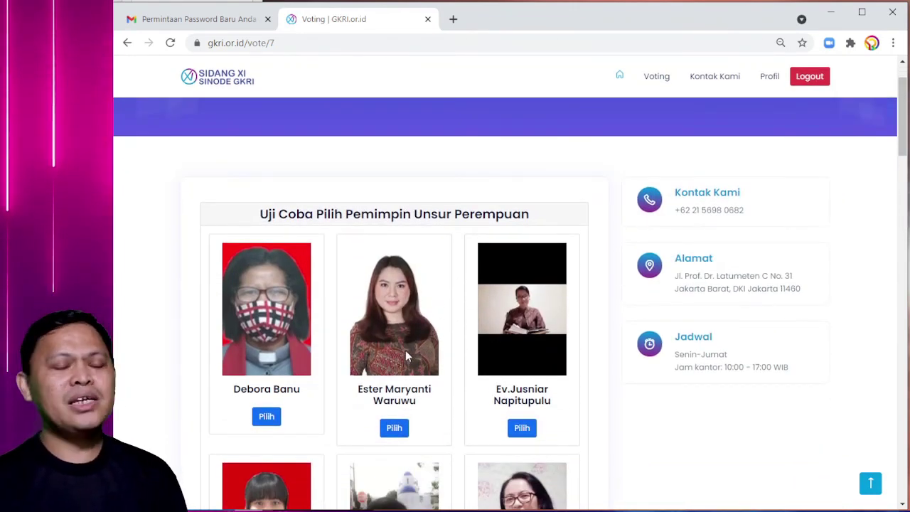